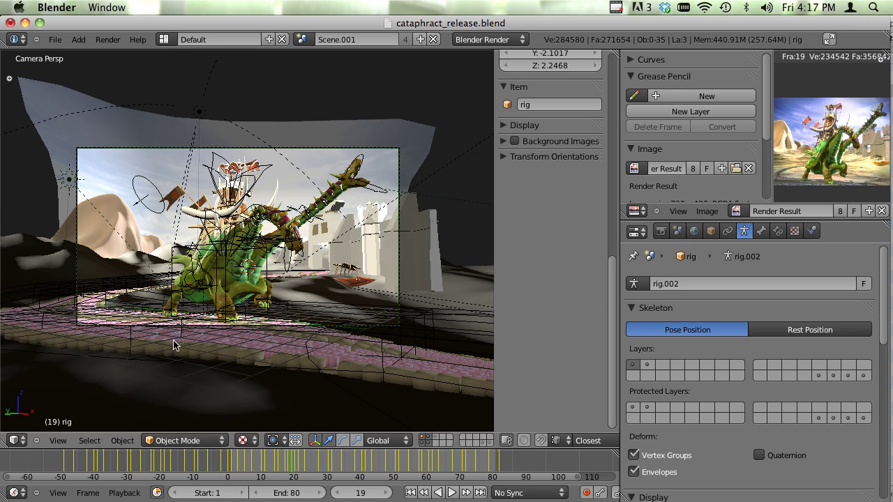
Show only layer 1 and select the character's rig control armature.
scroll(307, 290, up, 2)
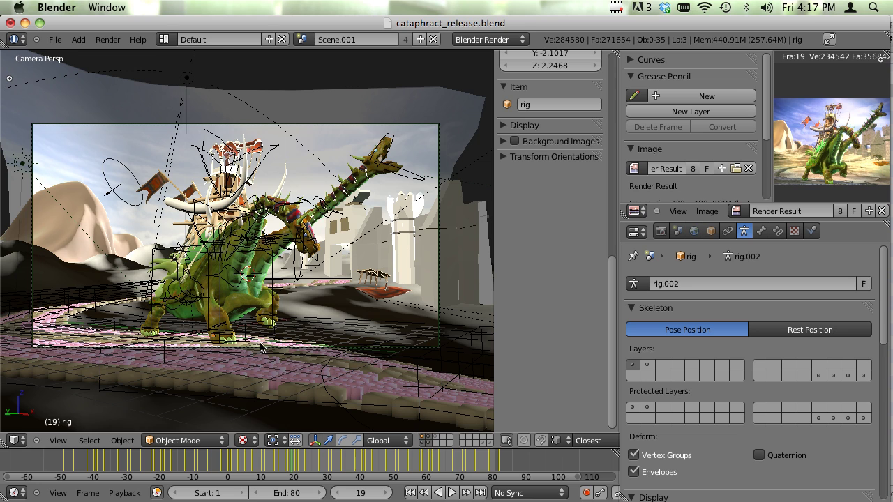
key(1)
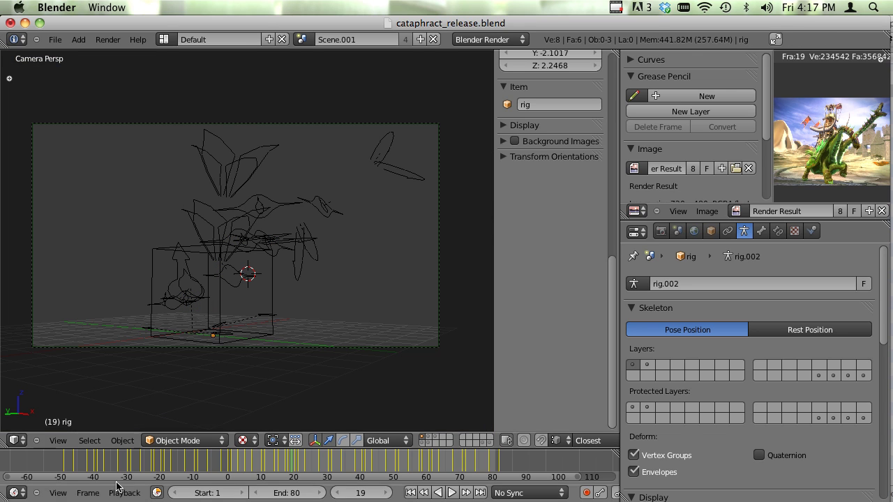
right_click(283, 274)
right_click(280, 273)
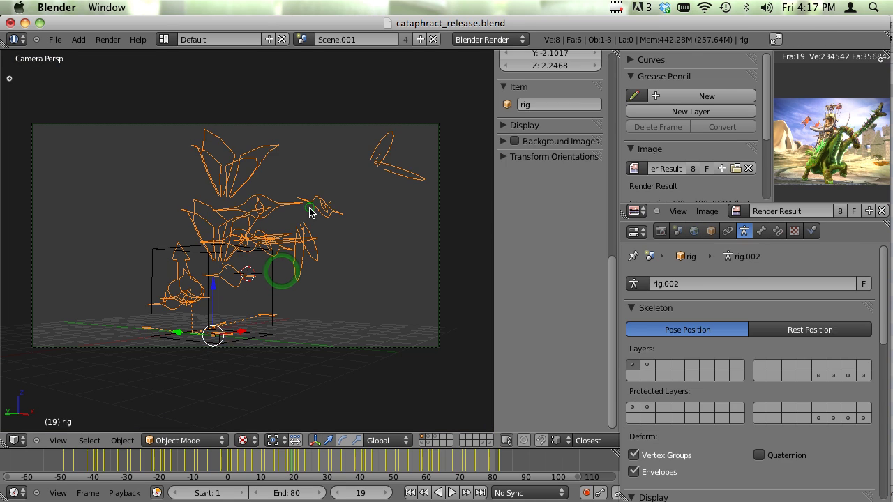
Show only layer 2 with the high-resolution character, switch to solid shading, and inspect the model up close.
key(2)
key(z)
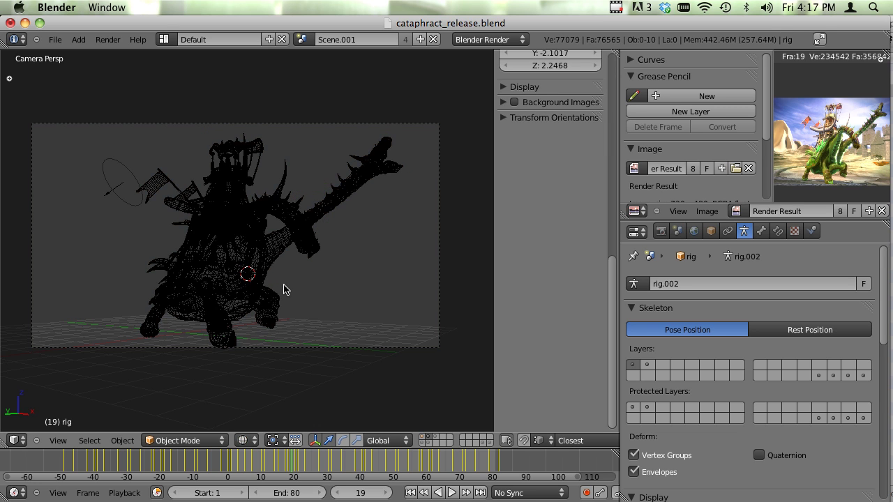
key(z)
scroll(240, 323, up, 1)
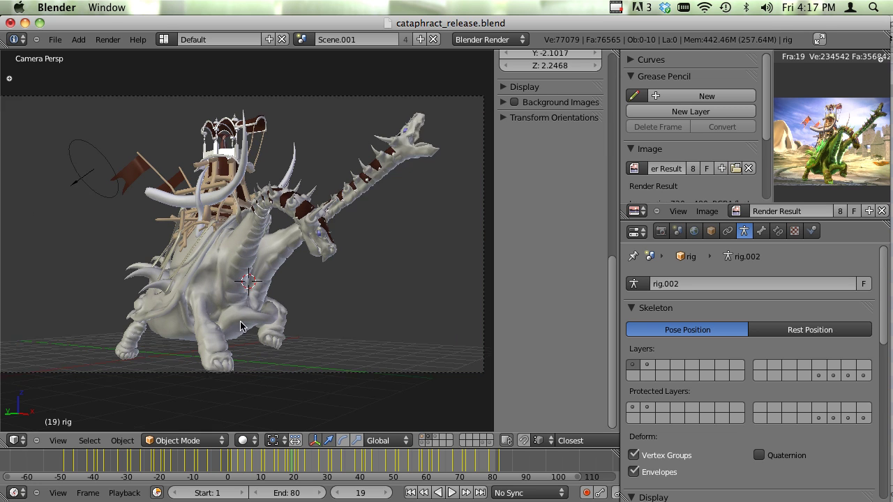
scroll(240, 326, up, 1)
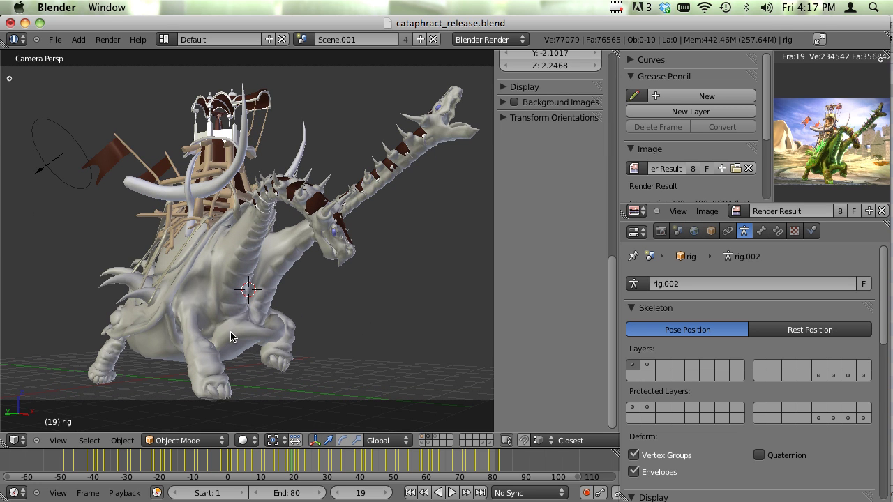
scroll(232, 337, down, 2)
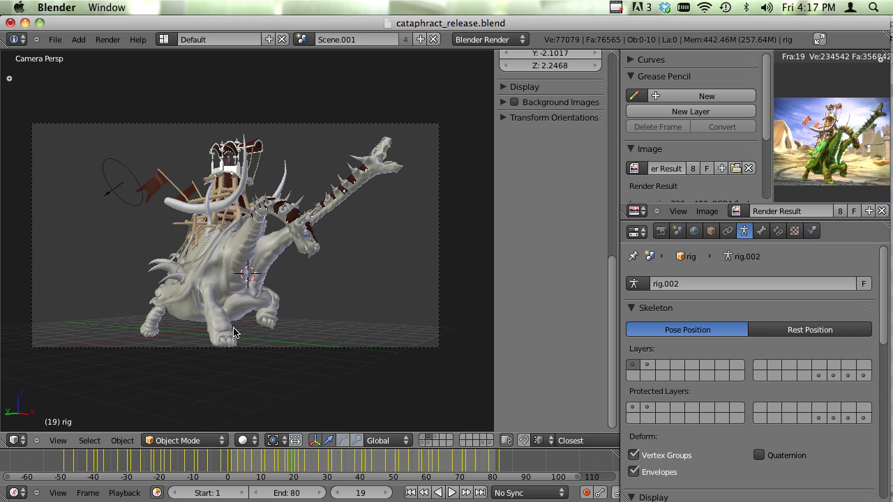
Show only layer 3 with the low-resolution character, play the animation, and add layer 1 with the rig controls.
click(438, 444)
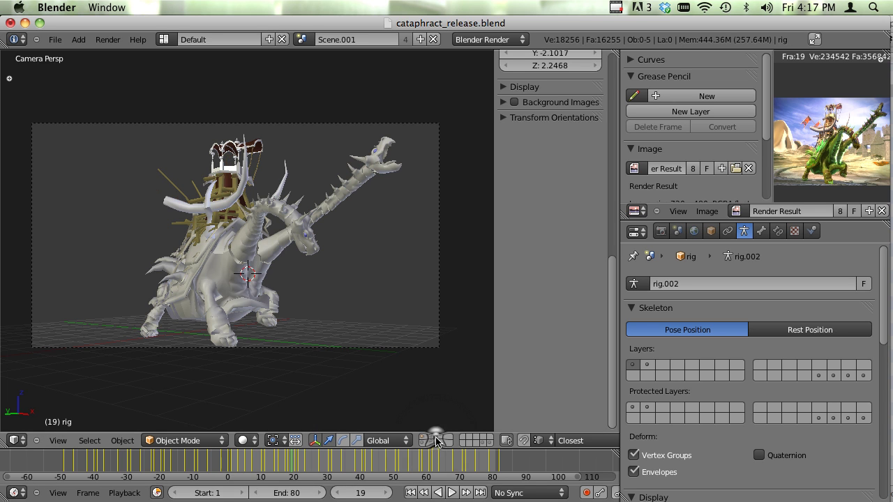
key(alt+a)
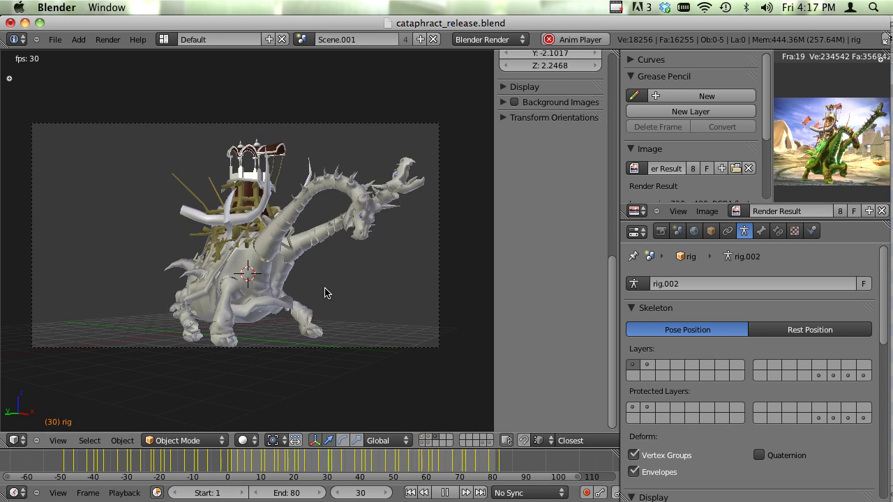
key(shift+1)
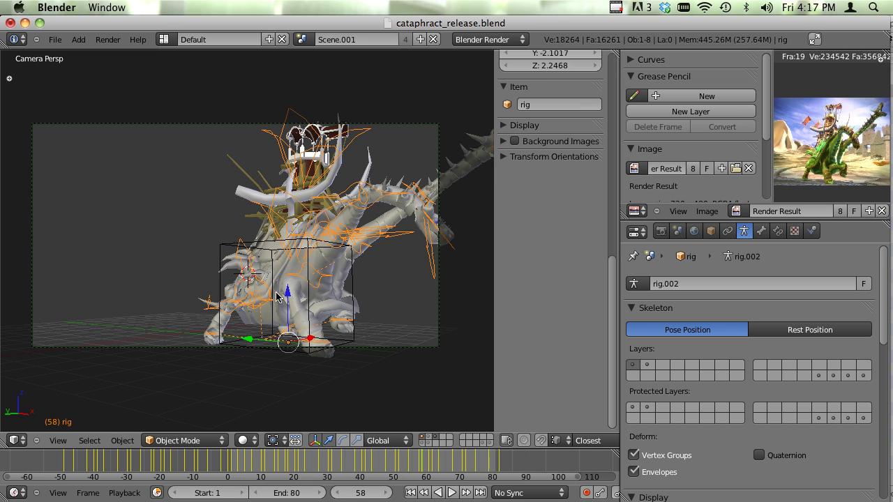
Enter Pose Mode on the rig and set the rib_cage bone's spine ik/fk property to 0.
right_click(265, 286)
right_click(265, 286)
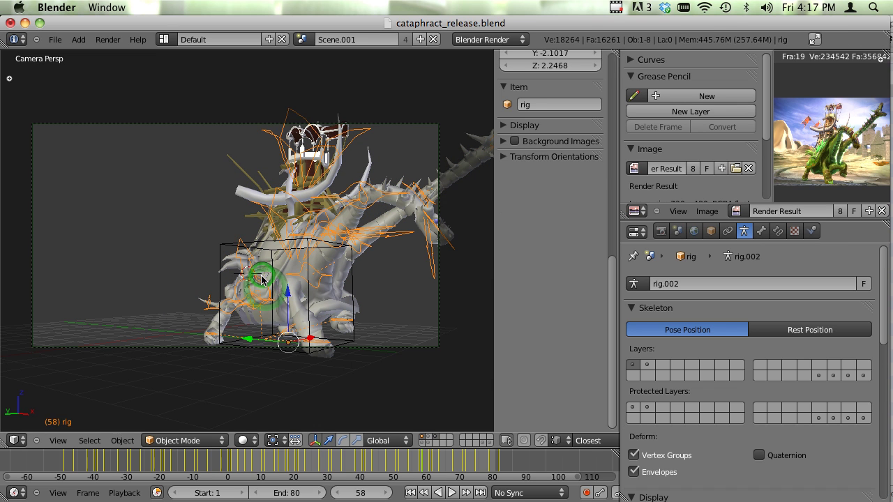
key(ctrl+Tab)
scroll(558, 378, down, 3)
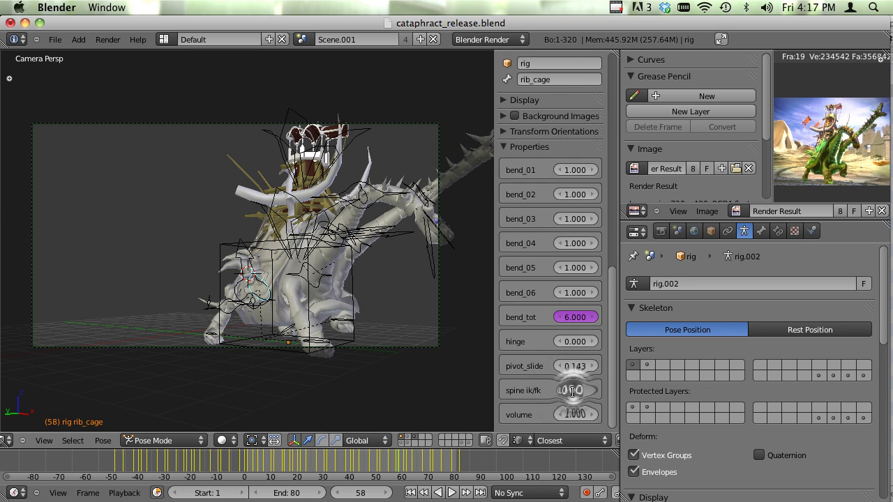
click(570, 391)
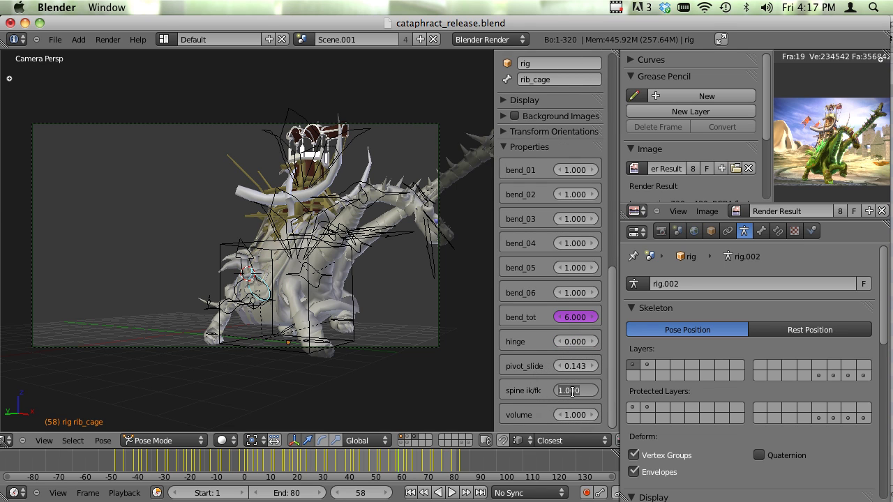
text(0)
key(Return)
Play back the animation on the low-resolution model, and again with only the high-resolution layer 2 shown.
key(alt+a)
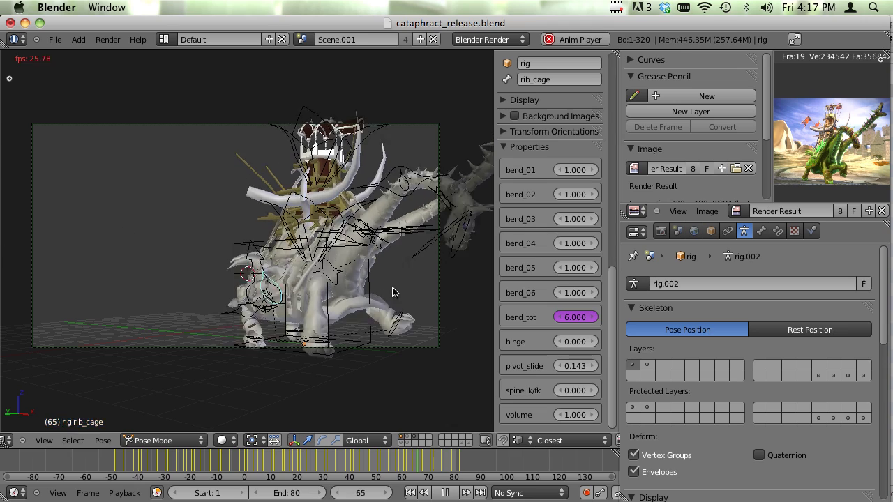
key(alt+a)
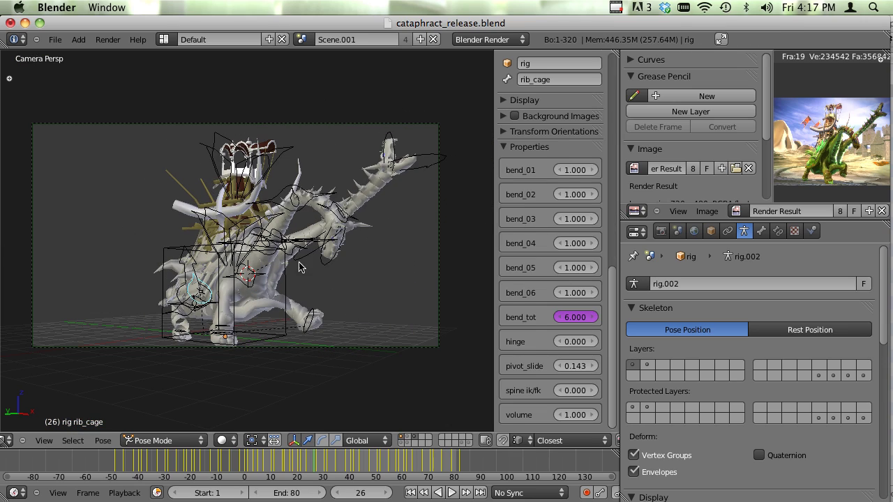
key(2)
key(alt+a)
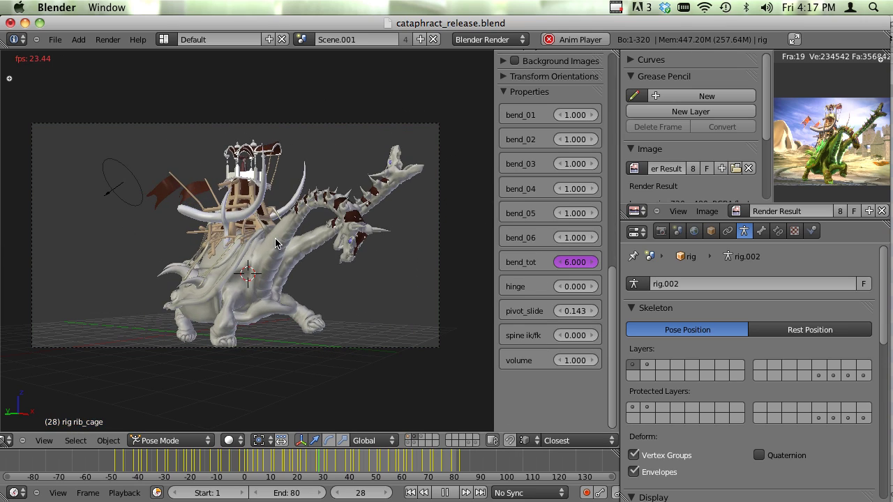
key(alt+a)
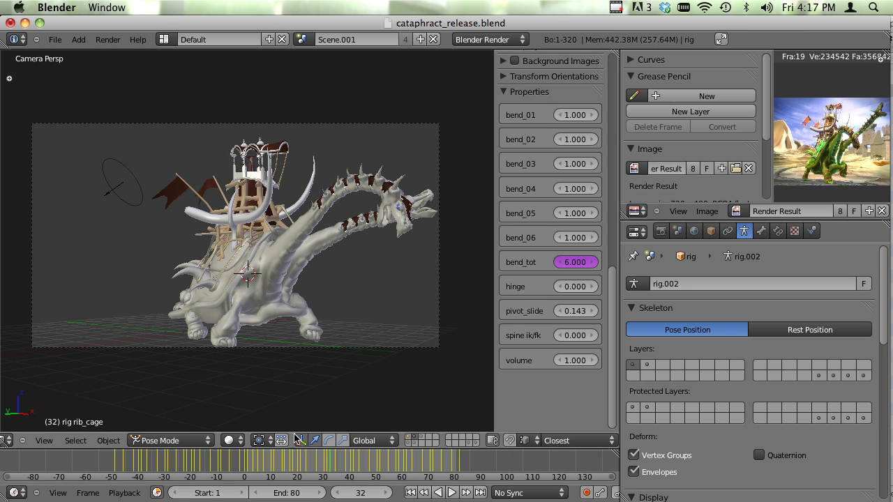
View the environment layer and the lighting layer separately, and show both together with the high-resolution character layer.
click(410, 444)
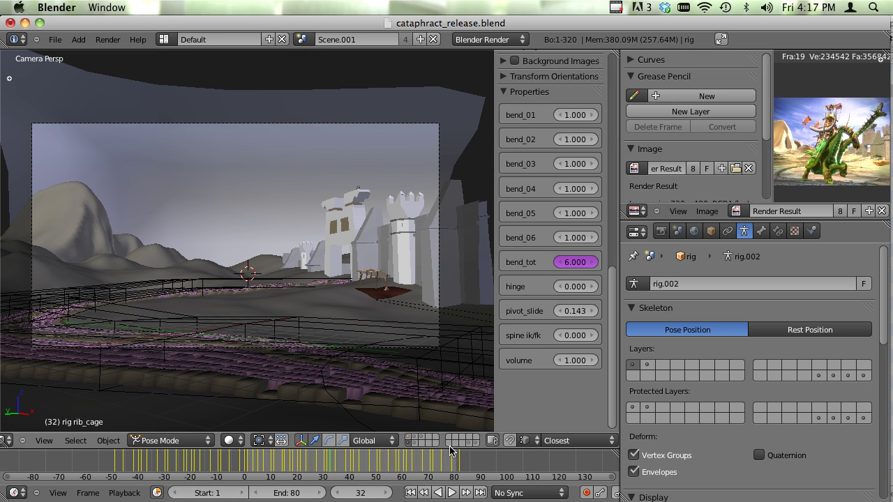
click(414, 444)
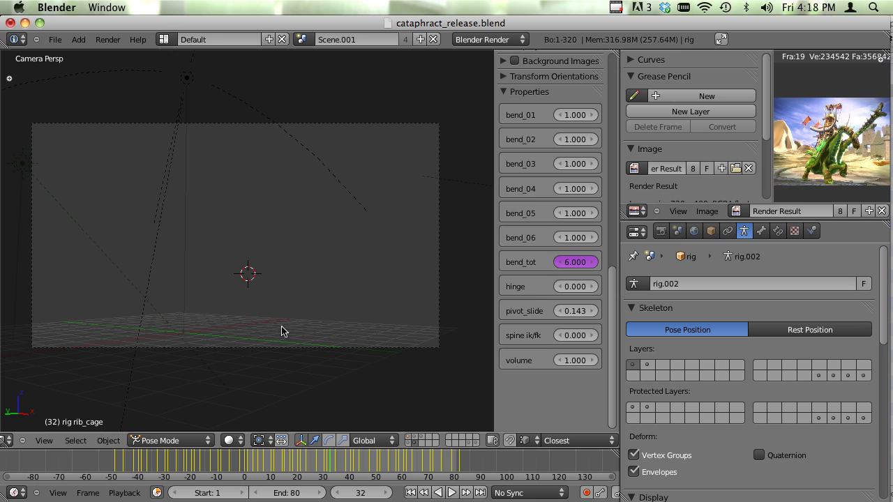
click(413, 440)
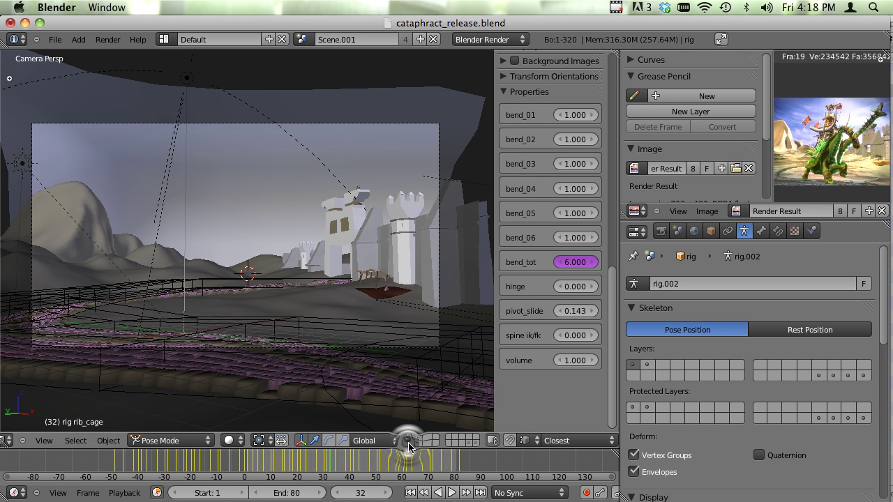
shift+click(417, 438)
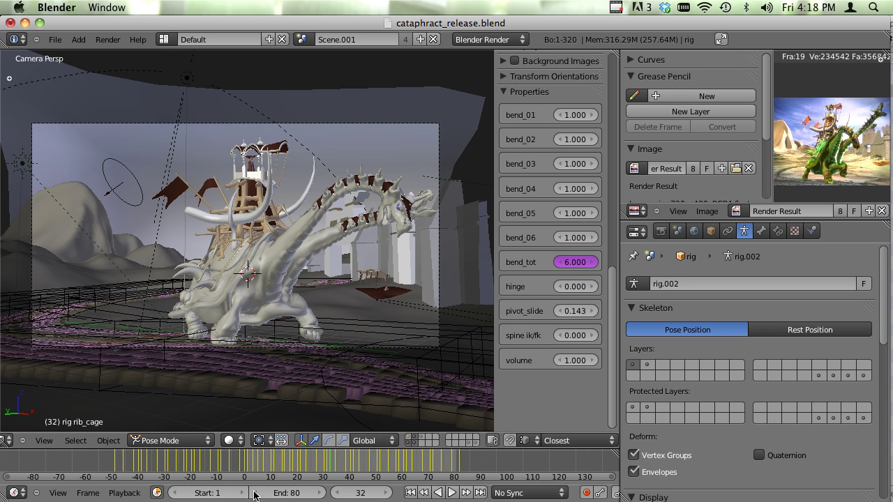
Show only the layer with the pink deformation mesh and inspect its rig_splines armature and Curve.neck.r by selecting each.
click(472, 443)
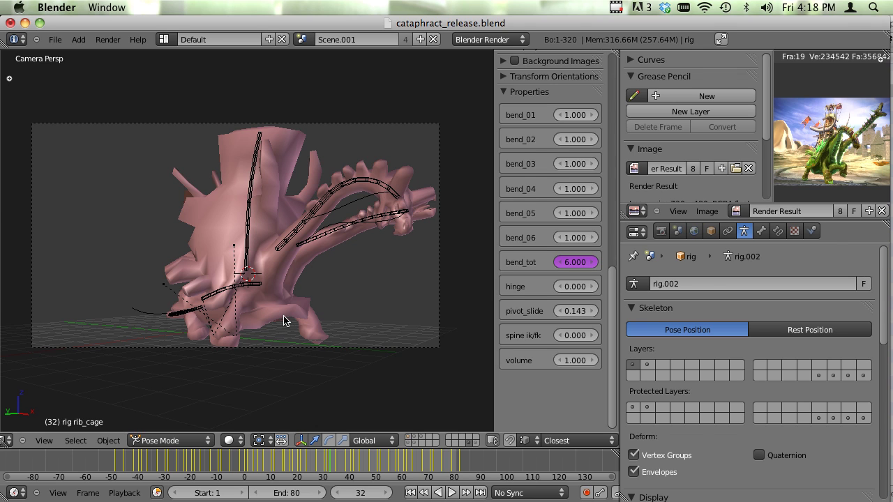
right_click(283, 320)
right_click(245, 224)
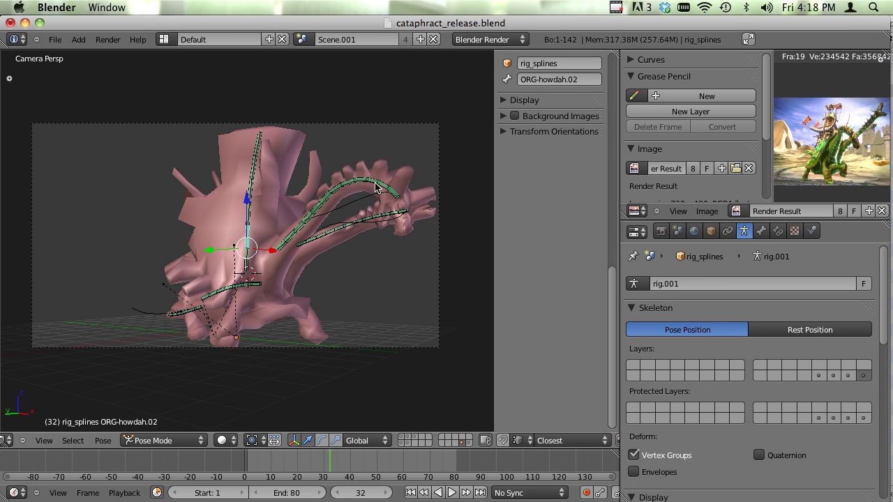
right_click(353, 207)
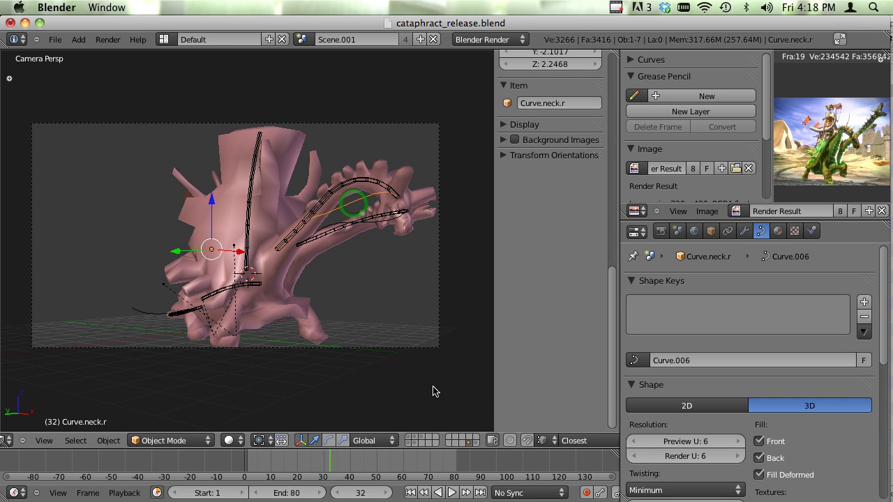
Show only the layer with the meta-rigs and custom bone shapes, and select the adfasdf armature.
click(475, 444)
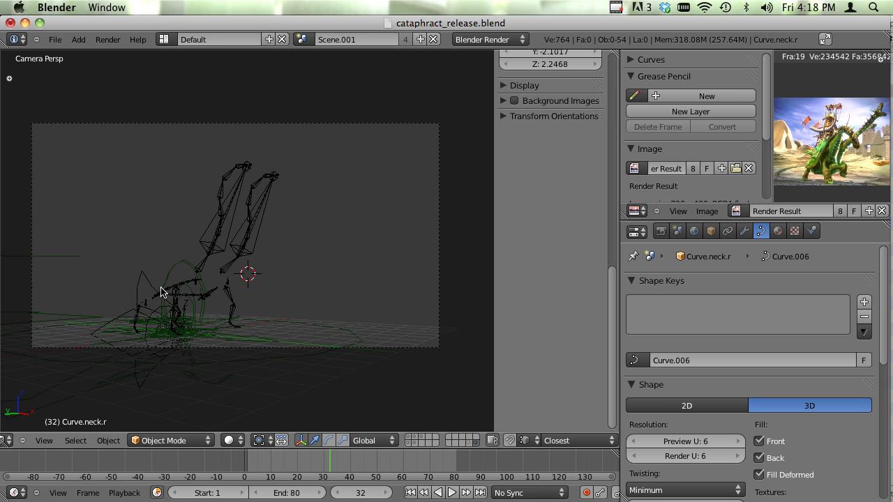
right_click(189, 281)
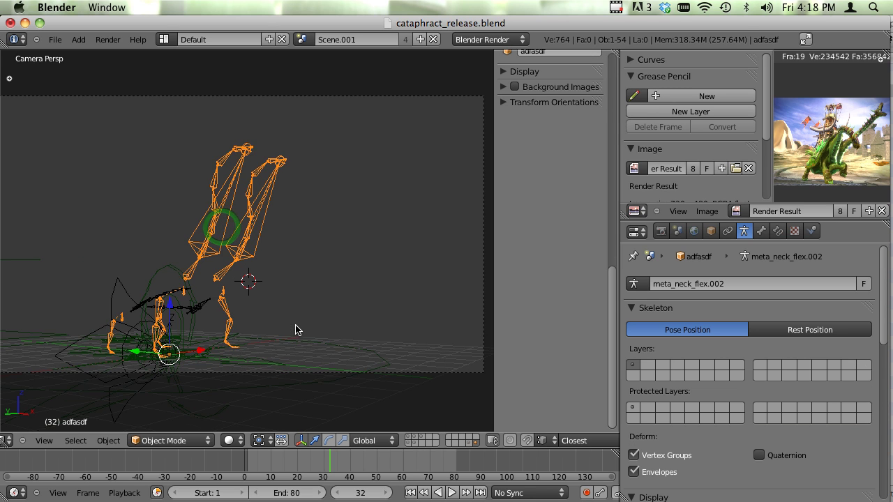
scroll(271, 325, up, 1)
Show the rig control layer together with the low-resolution character layer and play the animation briefly.
key(1)
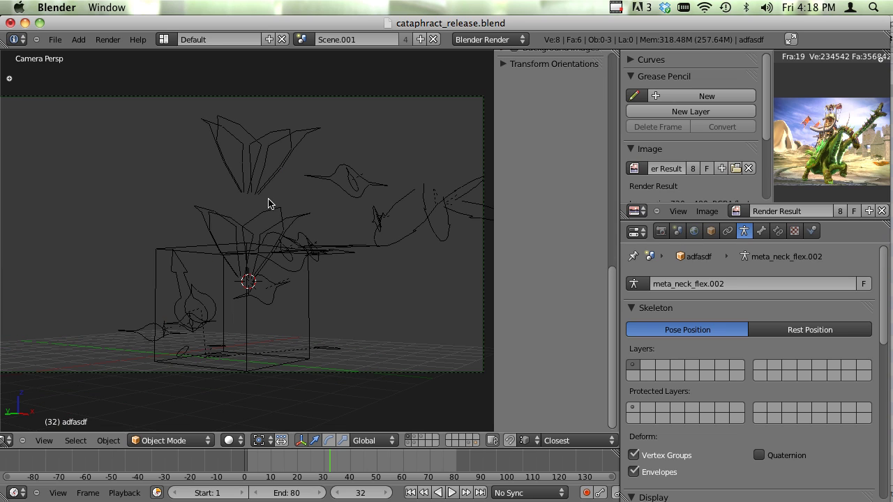
key(shift+2)
key(alt+a)
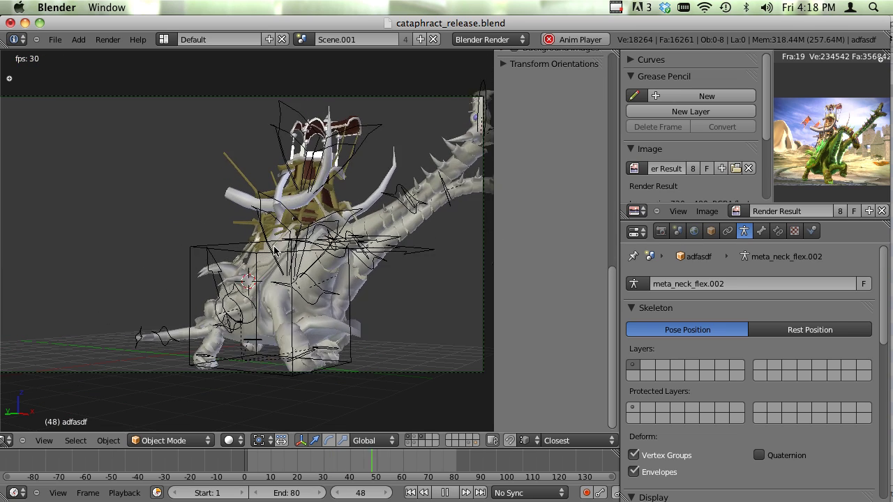
key(alt+a)
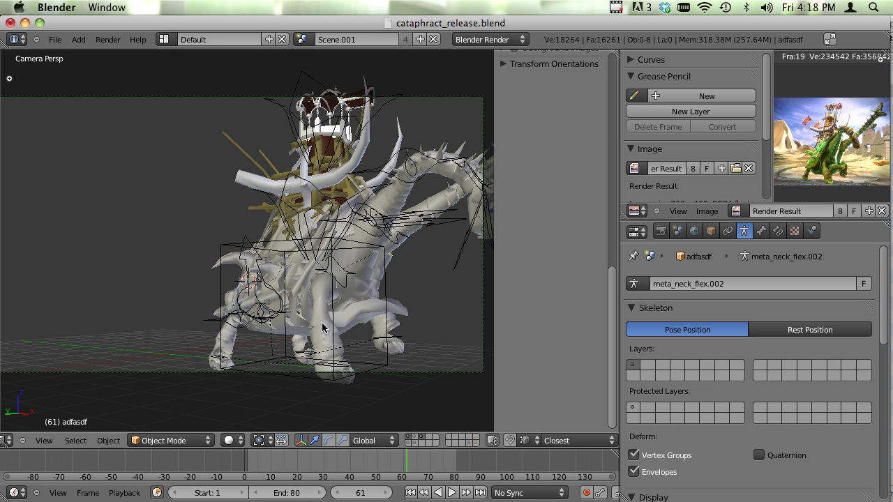
Select the low-resolution body mesh Mesh.062 and play the walk animation from another point on the timeline.
right_click(361, 311)
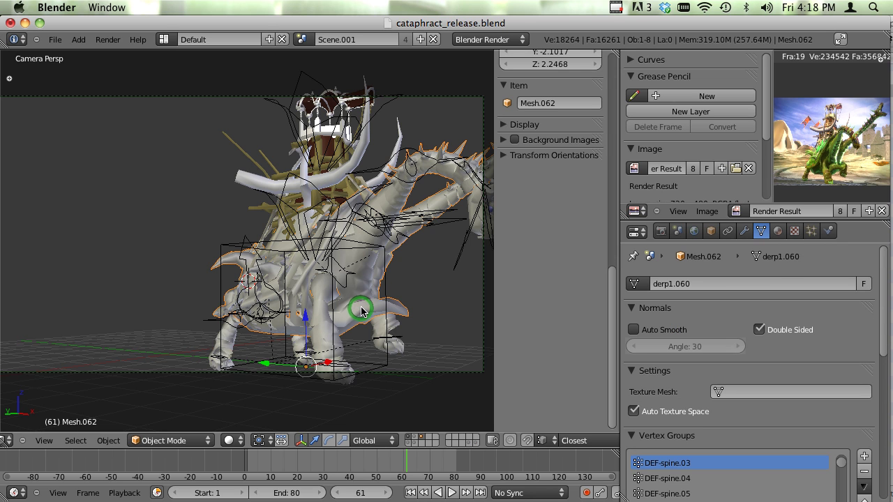
scroll(367, 360, down, 2)
scroll(366, 360, up, 2)
scroll(365, 360, up, 2)
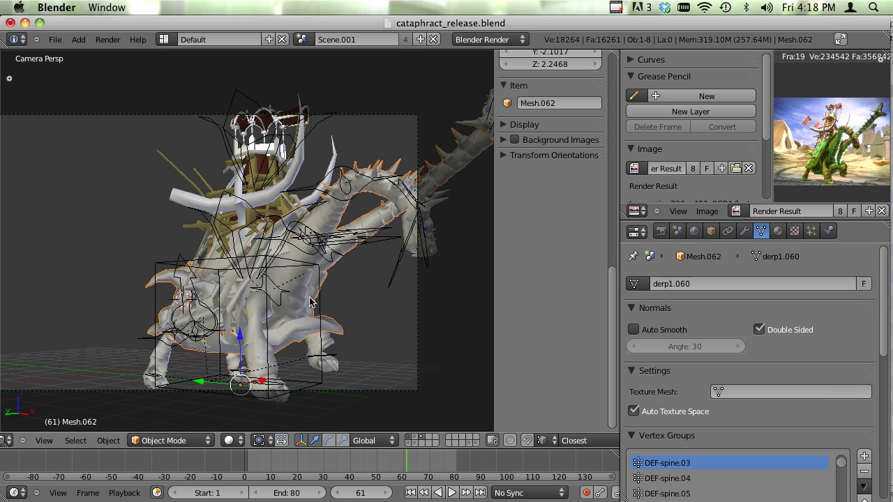
click(287, 457)
key(alt+a)
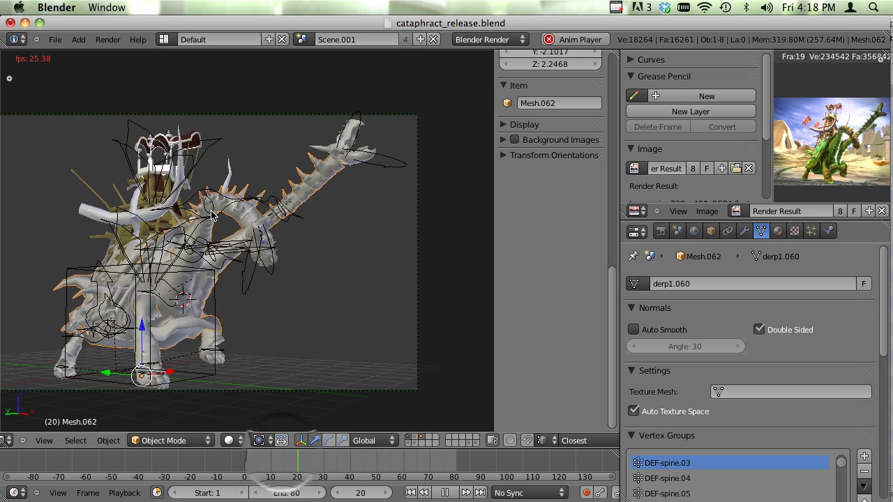
key(alt+a)
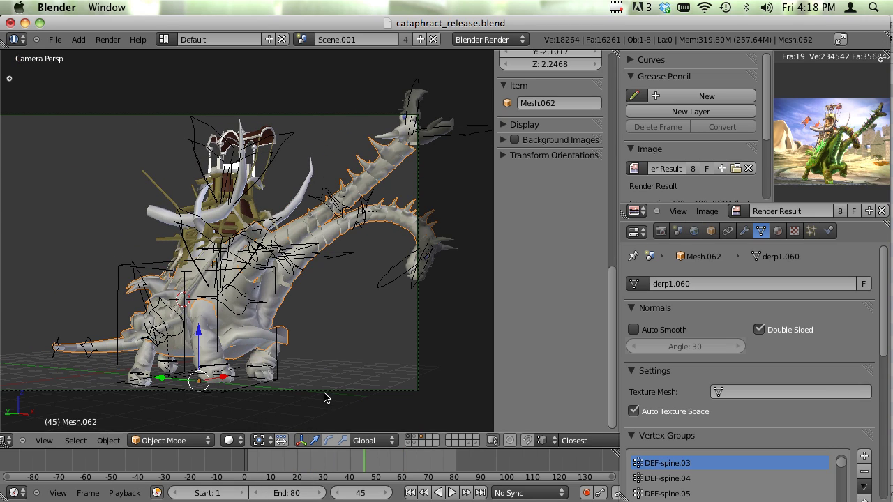
Select the chest control bone of the rig.
scroll(352, 307, up, 3)
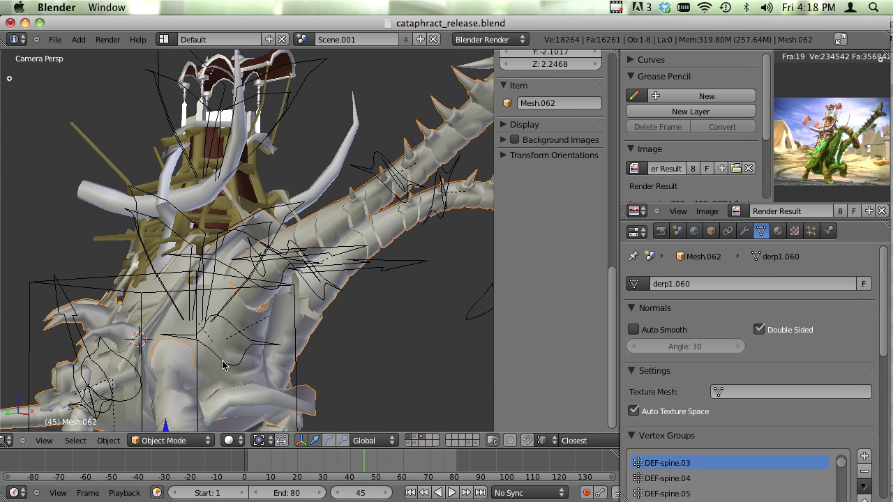
right_click(222, 364)
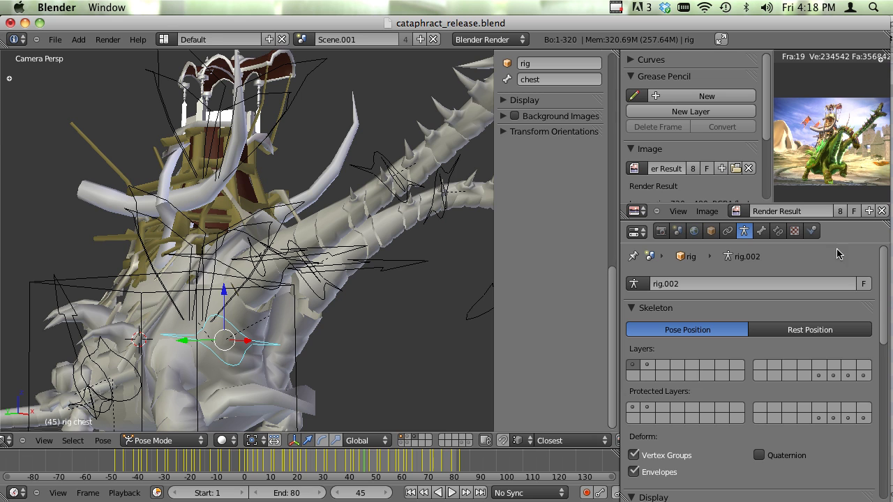
Select the foot.front_ik.l control and pull the front foot down away from the body, stretching the leg.
click(749, 243)
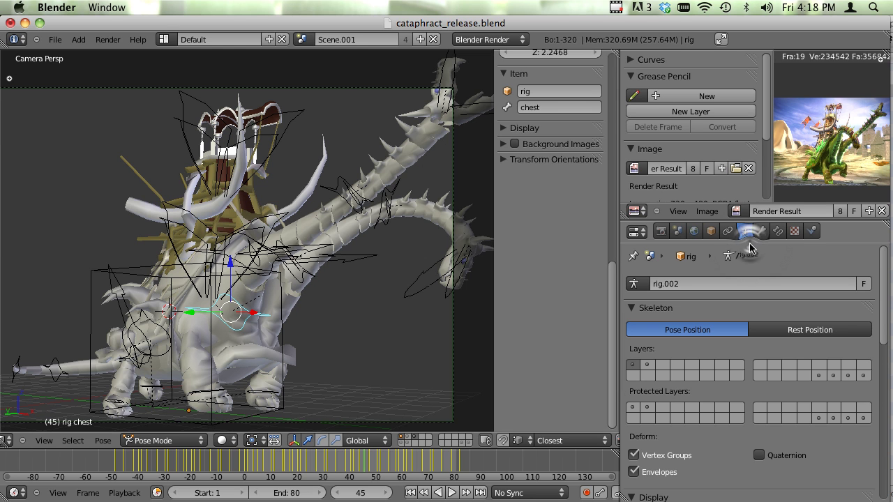
scroll(349, 275, down, 4)
scroll(263, 296, up, 3)
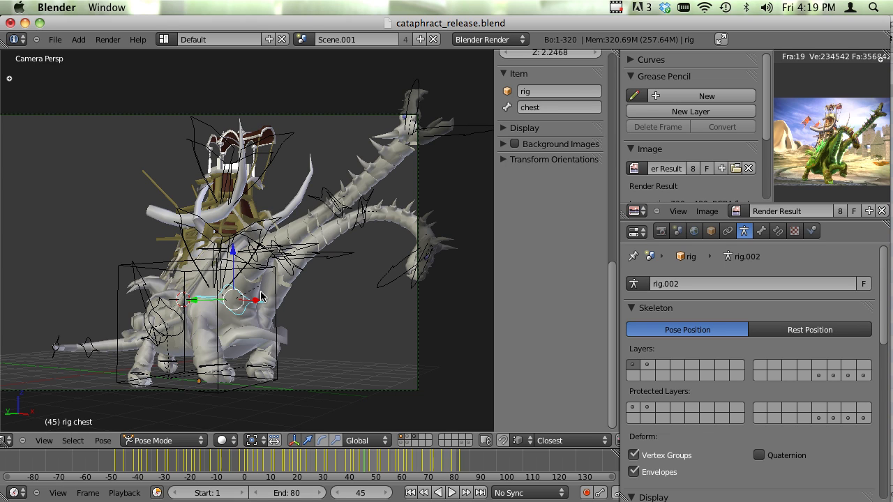
right_click(263, 367)
scroll(267, 361, down, 2)
key(g)
right_click(272, 328)
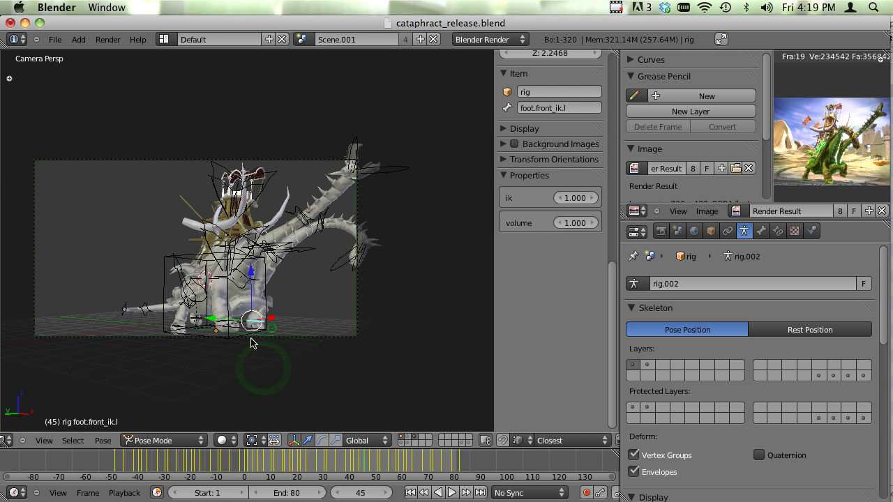
right_drag(252, 342, 290, 414)
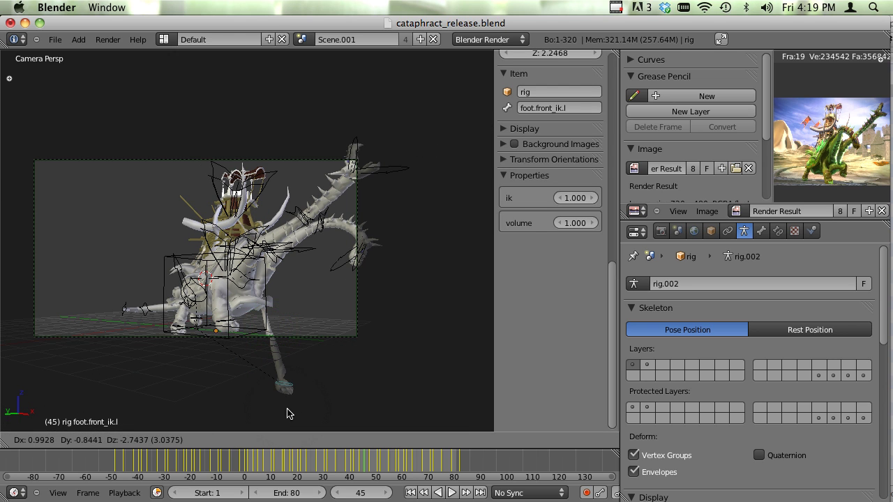
click(287, 410)
scroll(325, 393, up, 1)
shift+middle_drag(326, 388, 333, 352)
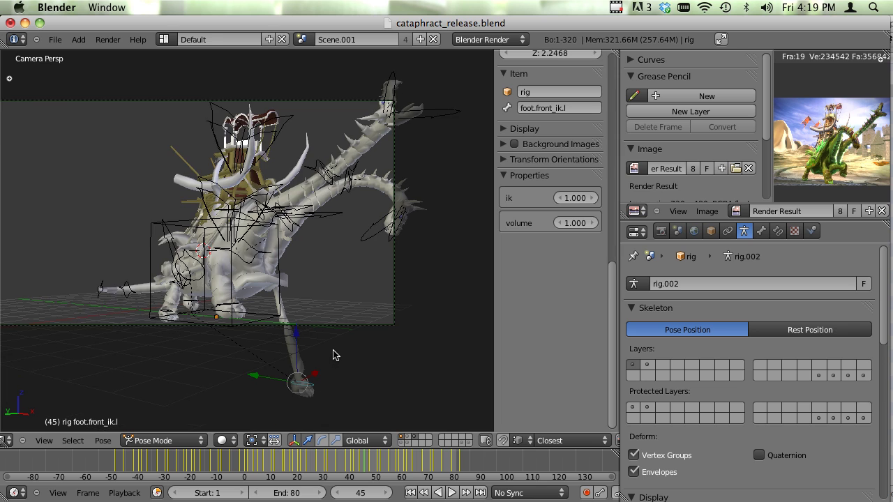
key(g)
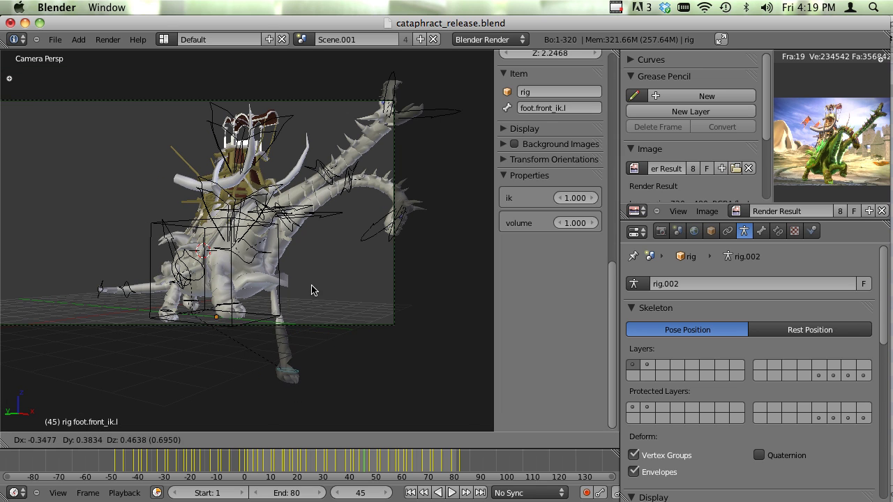
click(313, 291)
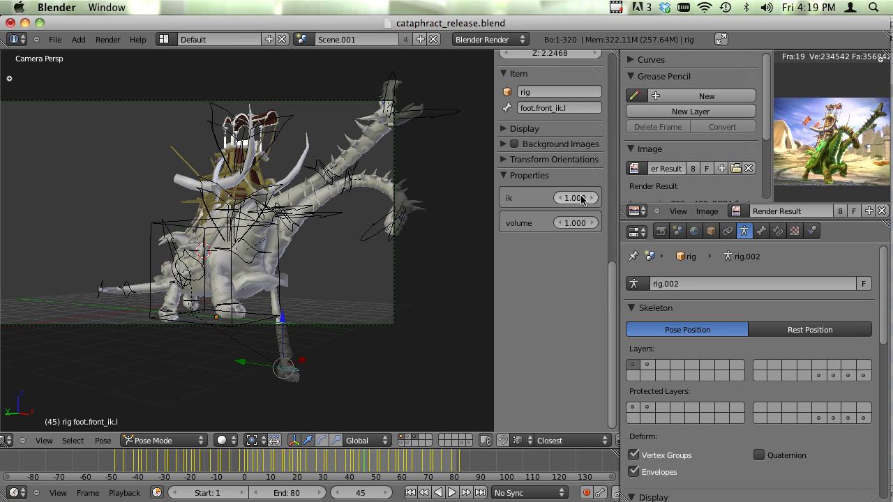
Set the foot control's volume property to 0 and pull the foot far out to the front of the body.
drag(574, 221, 350, 233)
scroll(382, 292, up, 1)
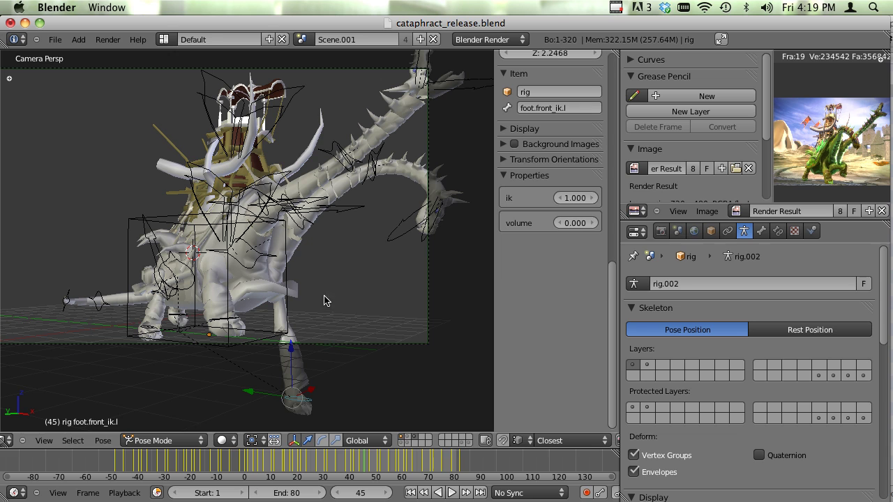
key(g)
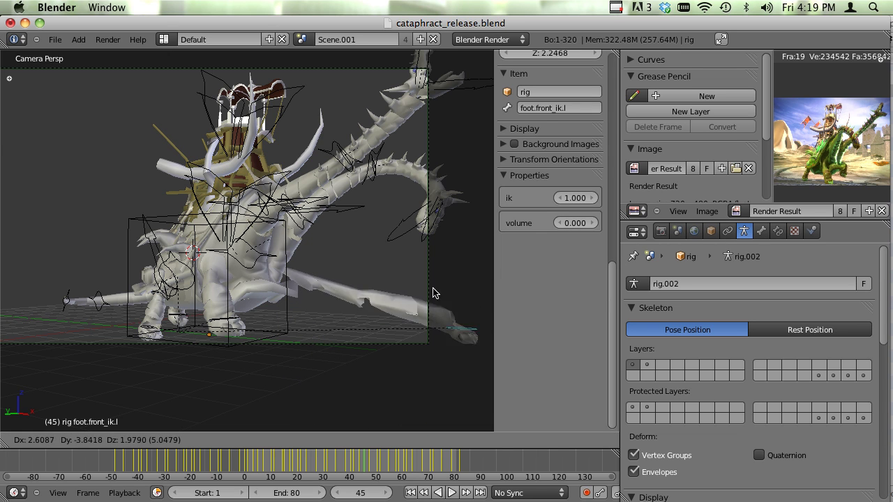
click(408, 287)
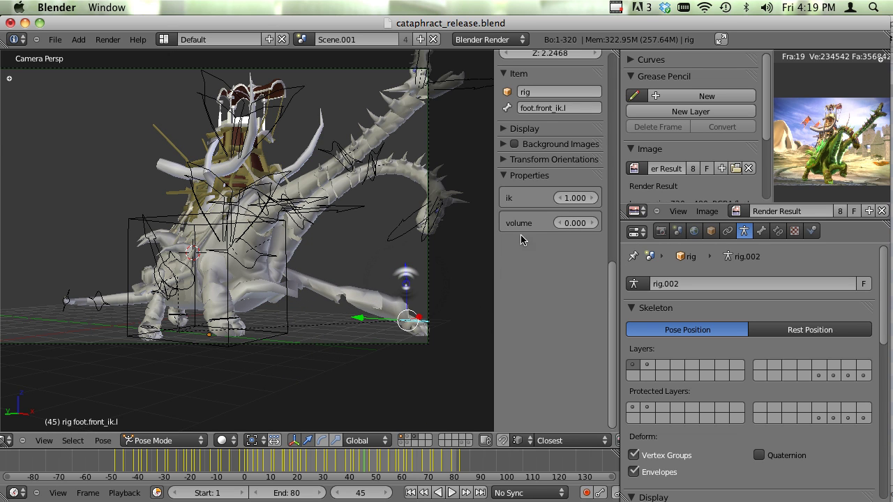
Set the foot control's volume property to 1.
click(579, 222)
text(1)
key(Return)
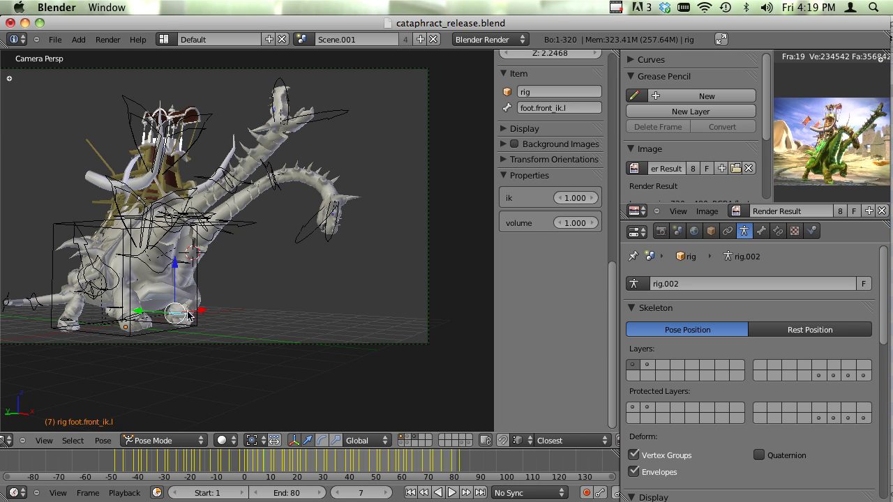
Select the l_neckmain.01 control and rotate it freely with trackball rotation so the neck swings back toward the tower.
shift+middle_drag(142, 313, 179, 315)
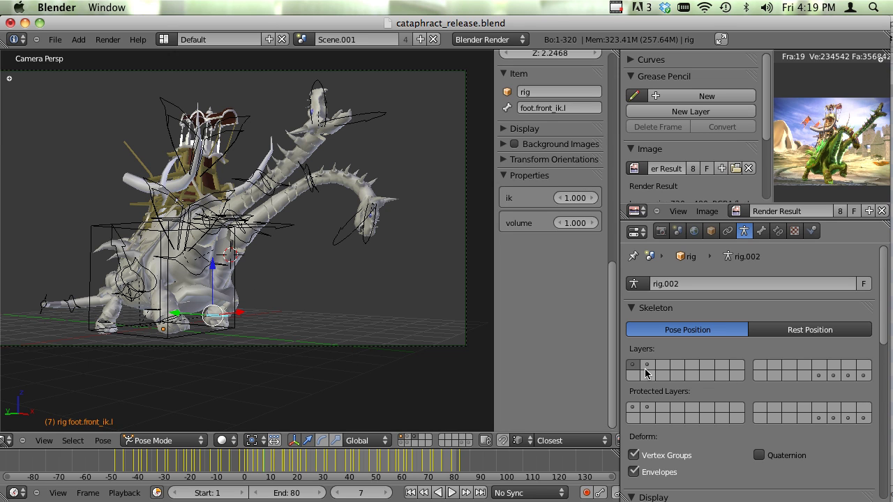
scroll(226, 282, up, 2)
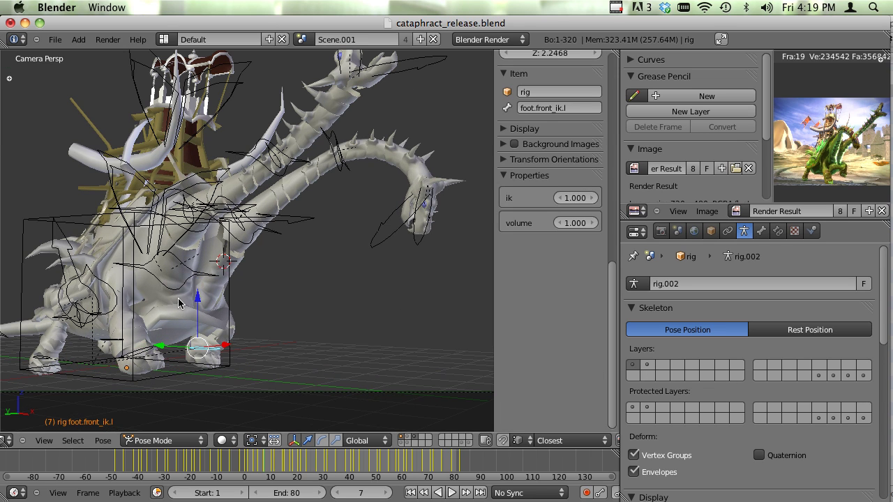
right_click(240, 235)
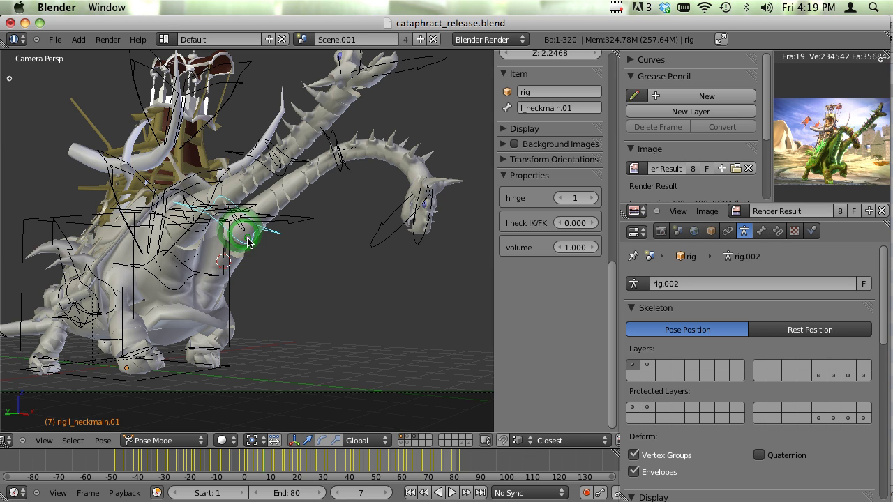
scroll(286, 279, up, 2)
scroll(349, 275, down, 3)
key(r)
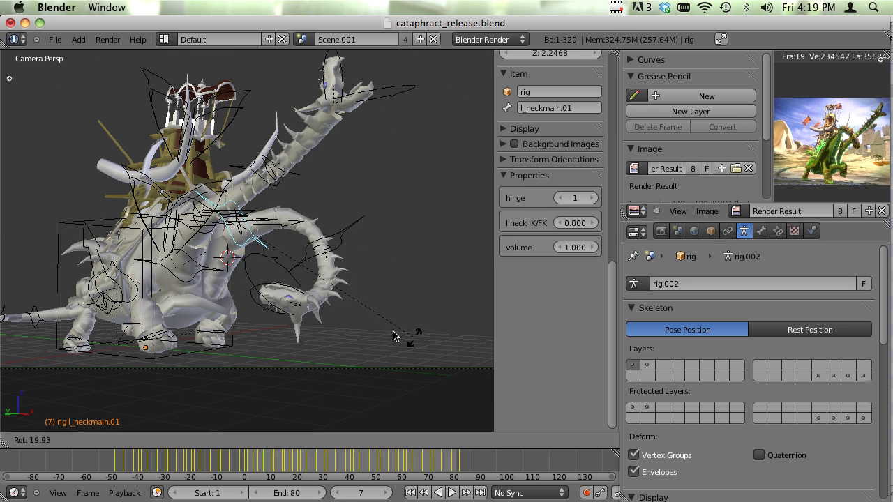
right_click(361, 137)
key(r)
key(r)
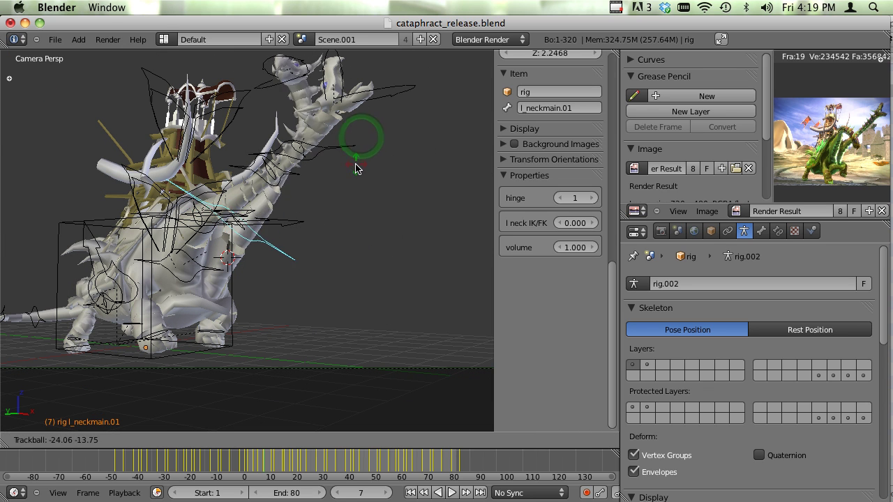
right_click(359, 194)
key(r)
key(r)
click(220, 155)
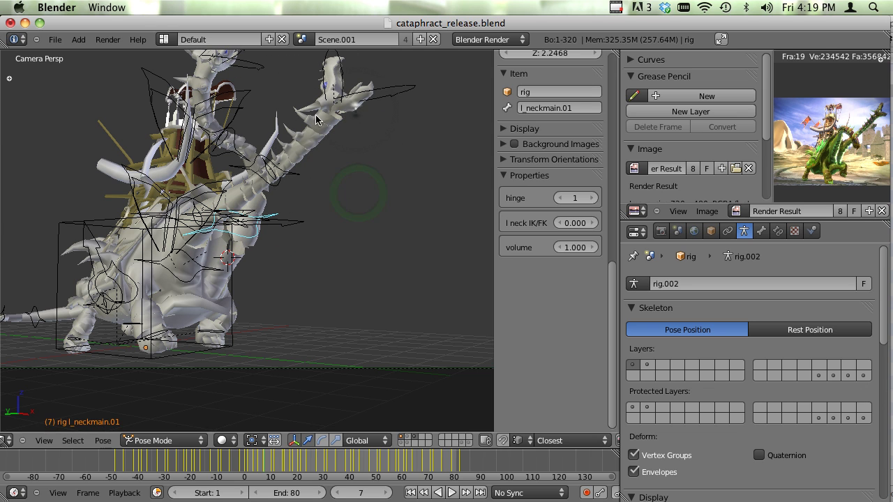
Select the l_neckmain.02 control and rotate it so the upper neck and head bend back over the tower.
right_click(349, 105)
key(r)
key(r)
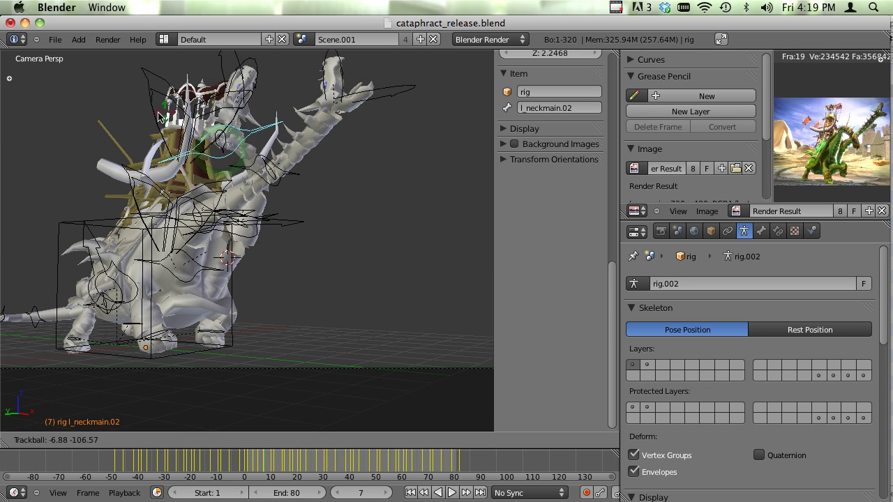
click(265, 98)
key(r)
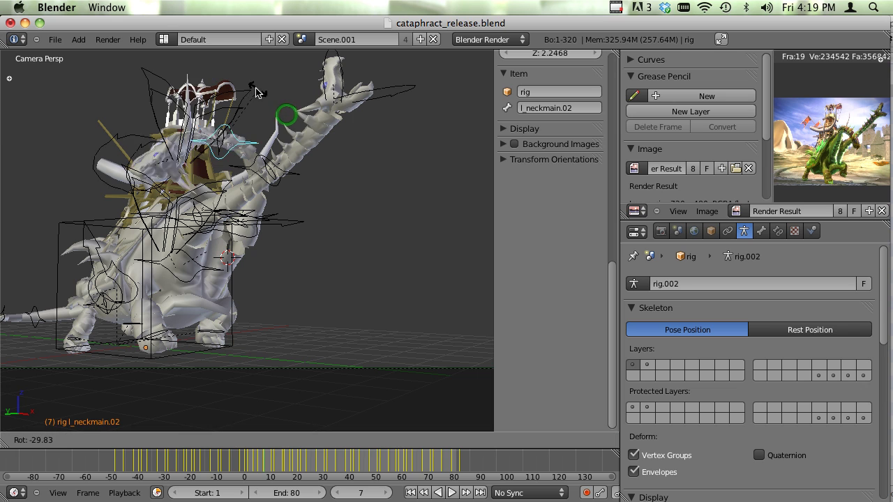
click(259, 95)
key(r)
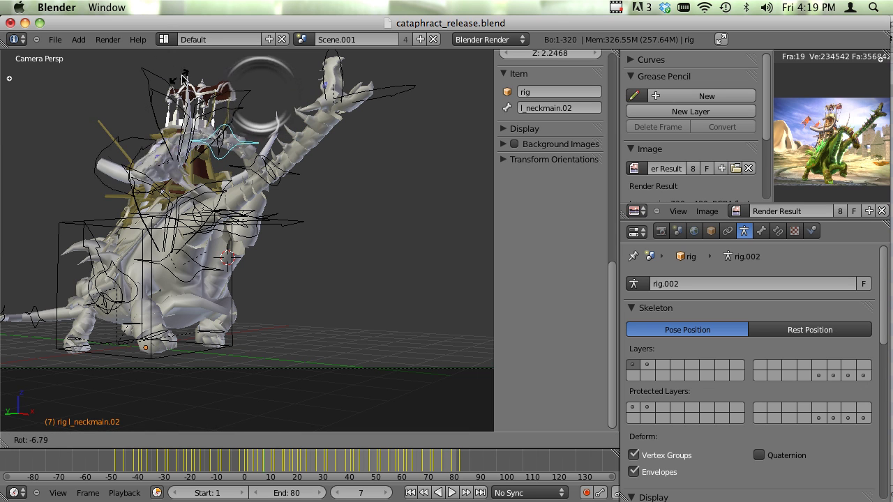
click(187, 79)
Select the r_neckmain.02 control on the other neck and rotate it by about 41 degrees.
middle_drag(186, 84, 261, 238)
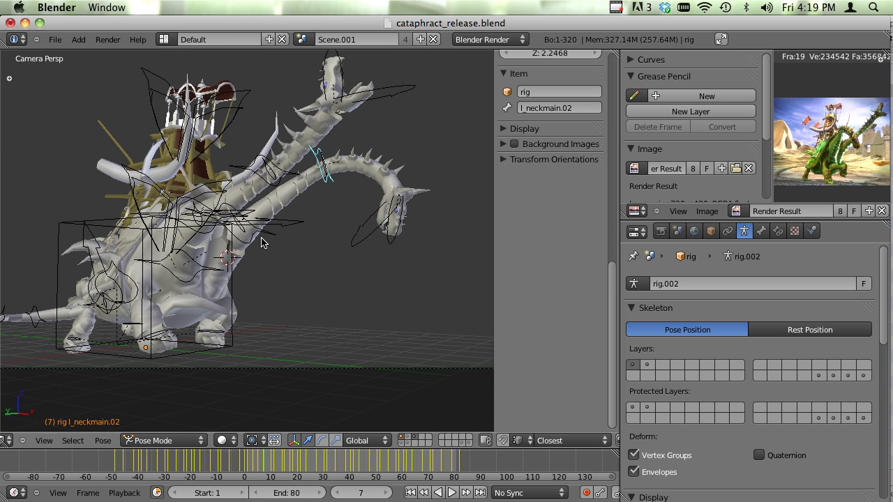
right_click(281, 182)
middle_drag(281, 179, 235, 259)
key(KP_Decimal)
scroll(258, 278, down, 8)
key(r)
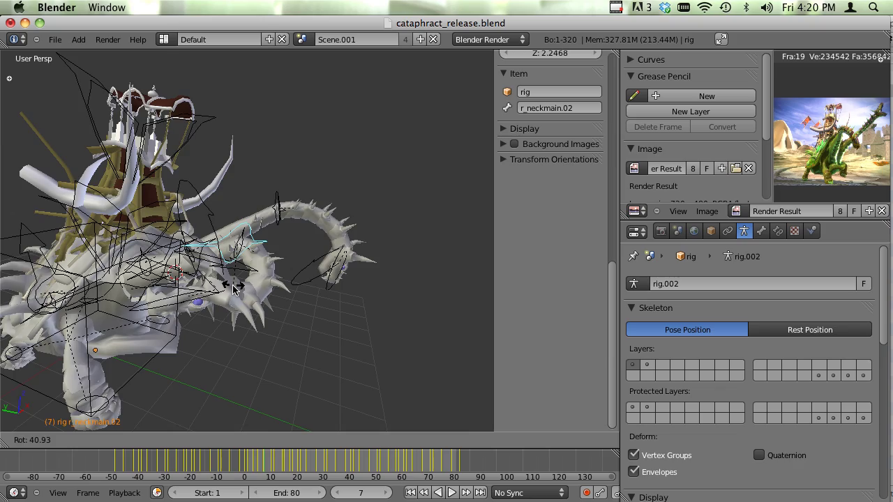
click(233, 290)
middle_drag(233, 290, 230, 322)
Rotate the r_sternum control, then select and rotate a neighbouring control near the neck base.
right_click(236, 270)
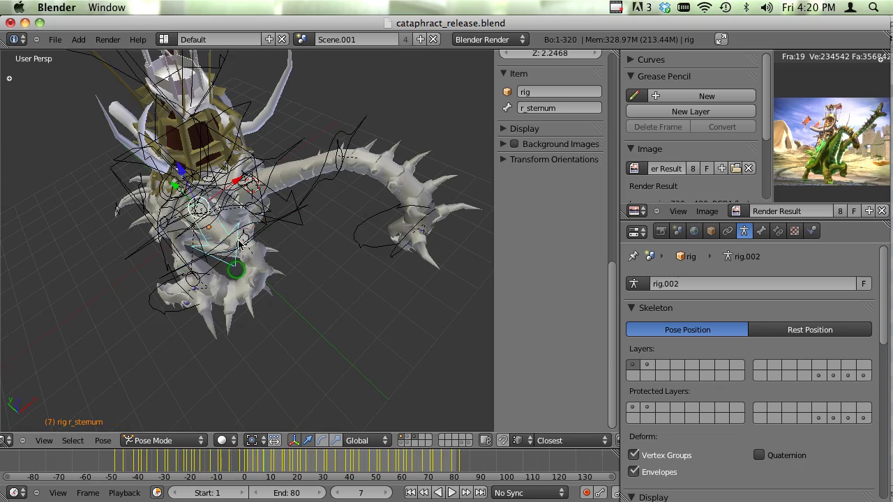
key(r)
click(255, 244)
middle_drag(256, 241, 293, 225)
right_click(238, 250)
key(r)
click(184, 289)
middle_drag(184, 289, 213, 297)
Play the animation briefly and stop it to watch the rig move.
scroll(137, 265, down, 6)
key(alt+a)
key(alt+a)
scroll(408, 241, up, 6)
scroll(409, 241, down, 6)
scroll(342, 323, up, 5)
scroll(341, 323, down, 5)
Select the r_neckmain.02 control and try scaling it.
right_click(276, 243)
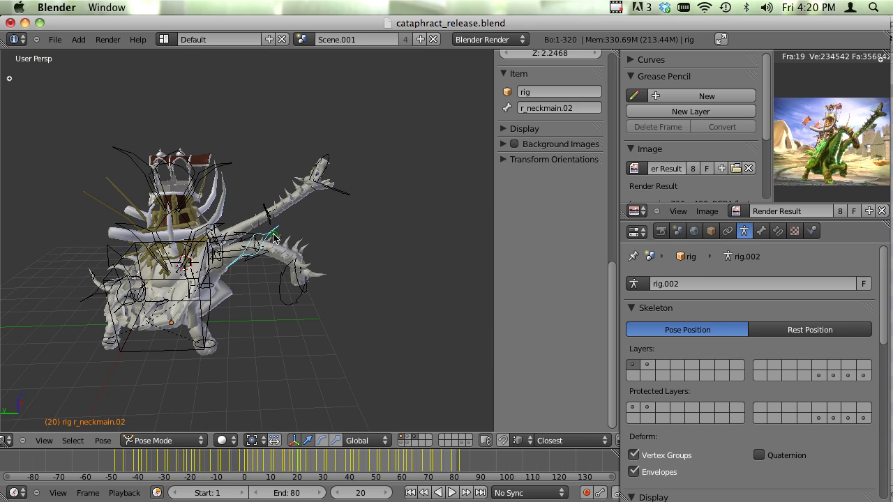
key(s)
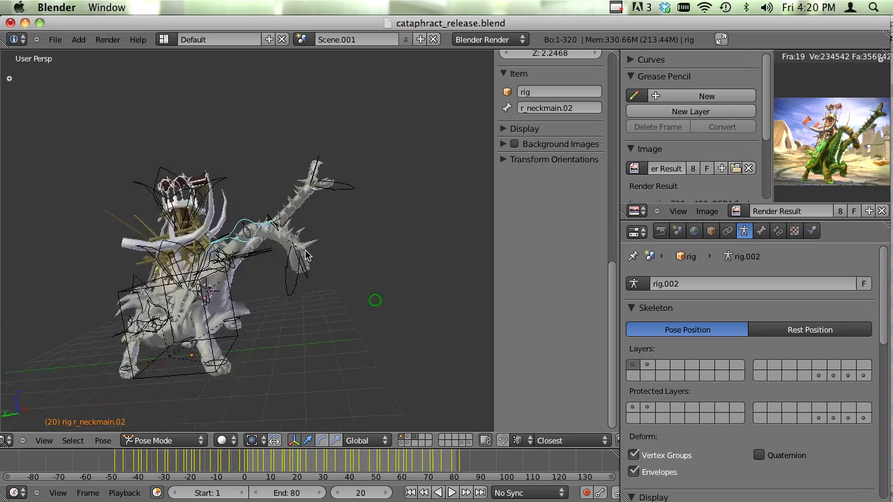
key(s)
right_click(418, 284)
middle_drag(418, 283, 229, 241)
Select the r_neckmain.01 control and scale it up to enlarge that neck.
right_click(254, 298)
key(s)
right_click(256, 298)
key(s)
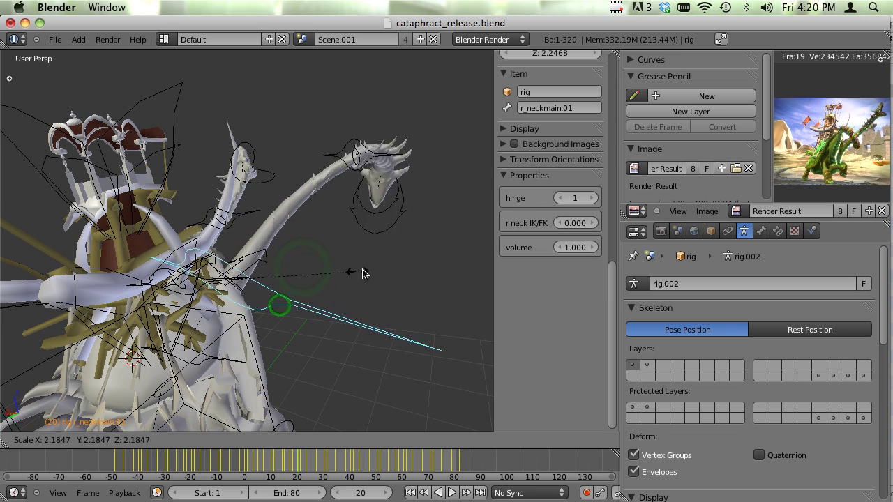
click(337, 301)
middle_drag(337, 301, 273, 281)
scroll(273, 281, down, 6)
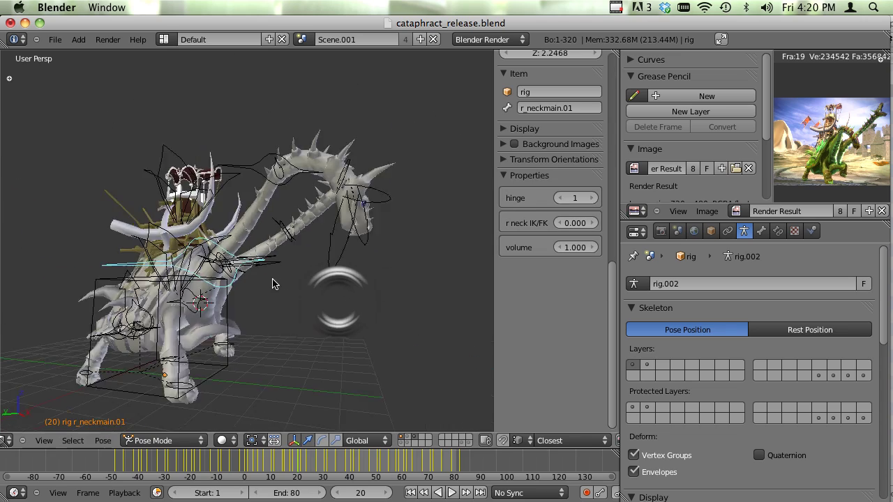
Select the r_head control and scale the head.
right_click(341, 255)
key(s)
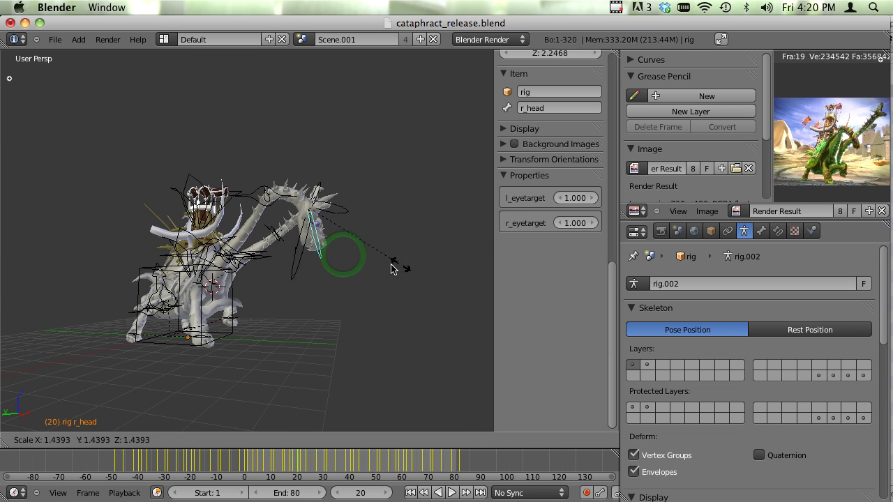
click(373, 270)
Rotate the r_jaw control and select the r_head control again.
right_click(307, 260)
key(r)
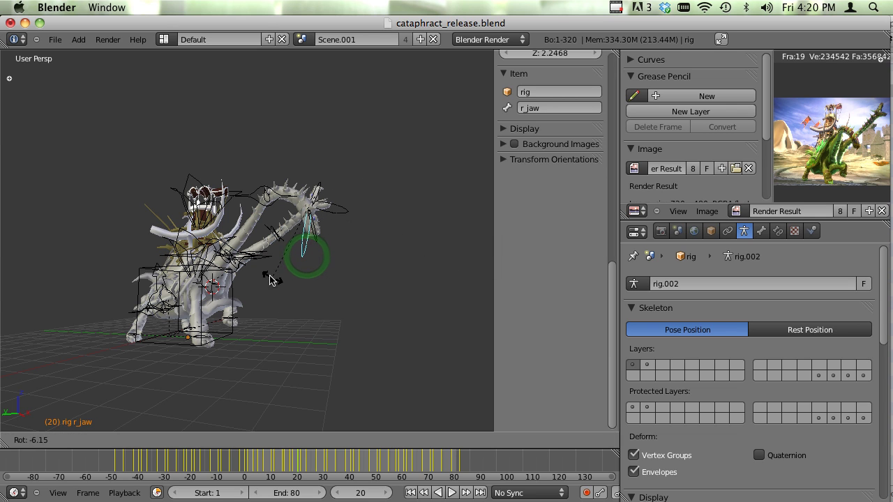
click(230, 262)
right_click(313, 246)
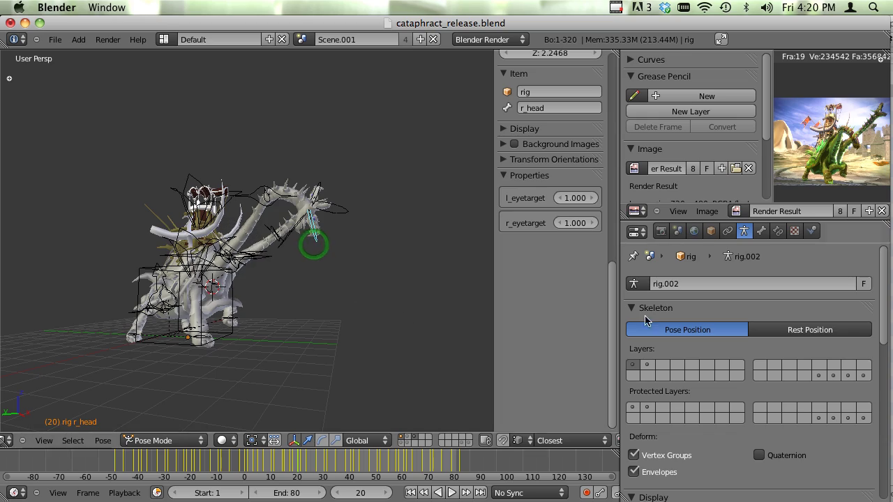
scroll(328, 214, up, 4)
middle_drag(327, 214, 309, 318)
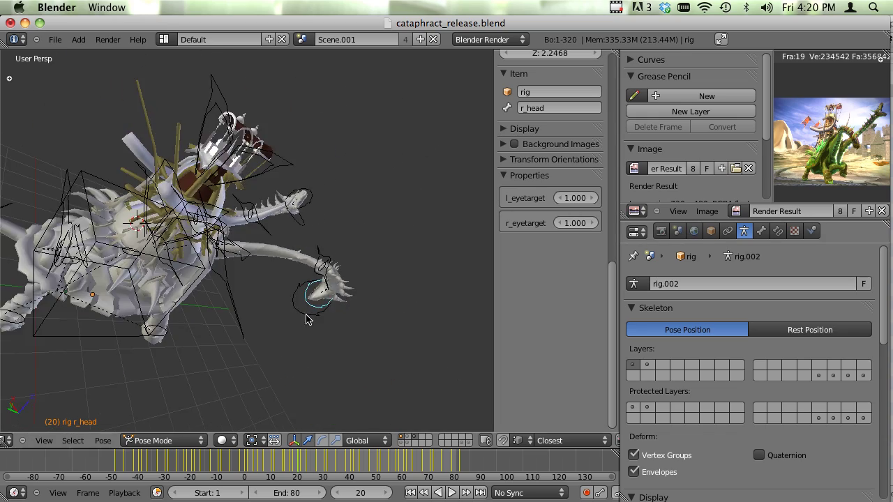
Select the tailmain.02 control and rotate it to curve the tail.
middle_drag(187, 289, 272, 282)
right_click(46, 354)
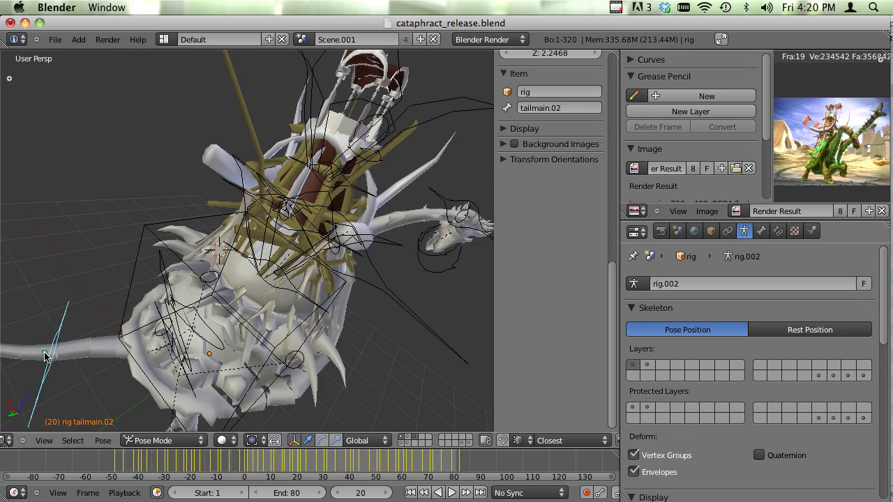
scroll(258, 345, down, 5)
key(r)
click(205, 319)
scroll(205, 320, up, 4)
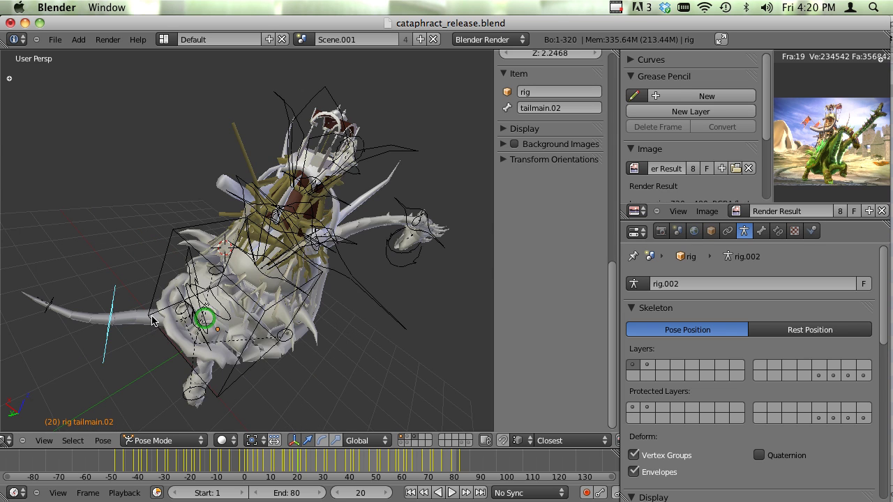
middle_drag(153, 318, 311, 288)
scroll(319, 287, down, 4)
key(r)
right_click(307, 233)
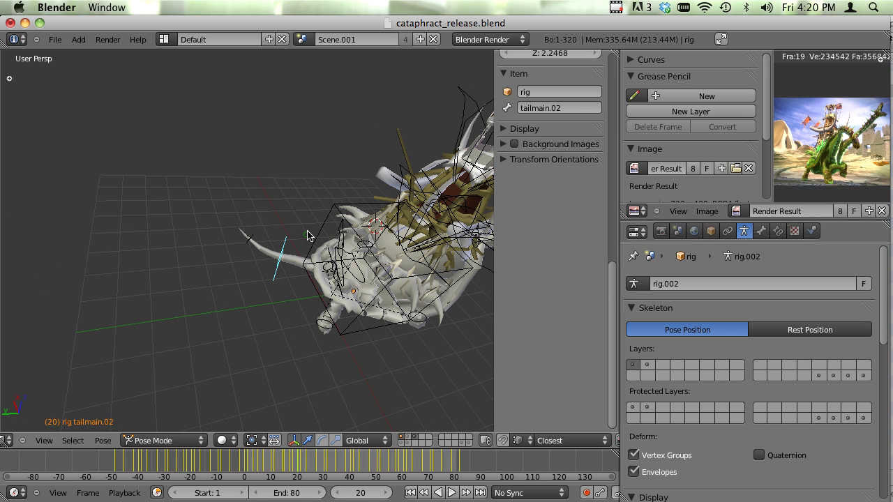
Select the tailmain.01 control and try rotating the whole tail with it.
right_click(334, 257)
key(r)
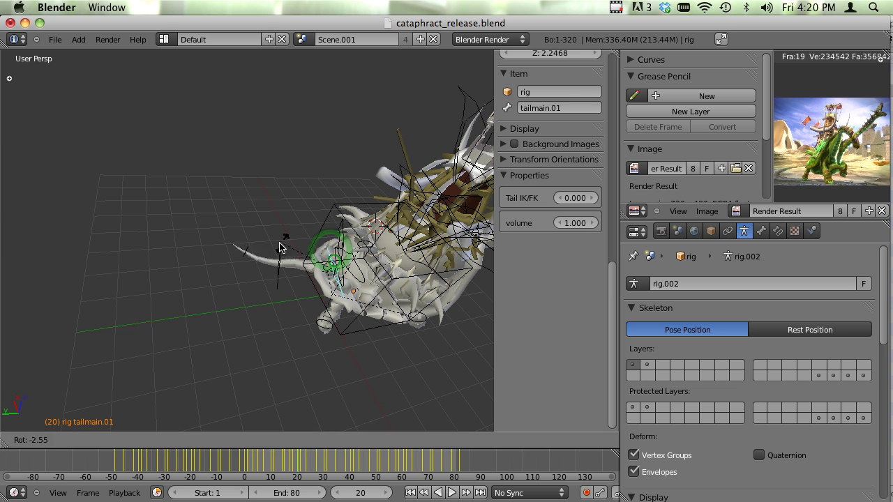
right_click(270, 262)
right_click(267, 268)
Select the tail.06 control near the tail tip and rotate it freely to curl the tip.
right_click(245, 242)
scroll(248, 259, up, 5)
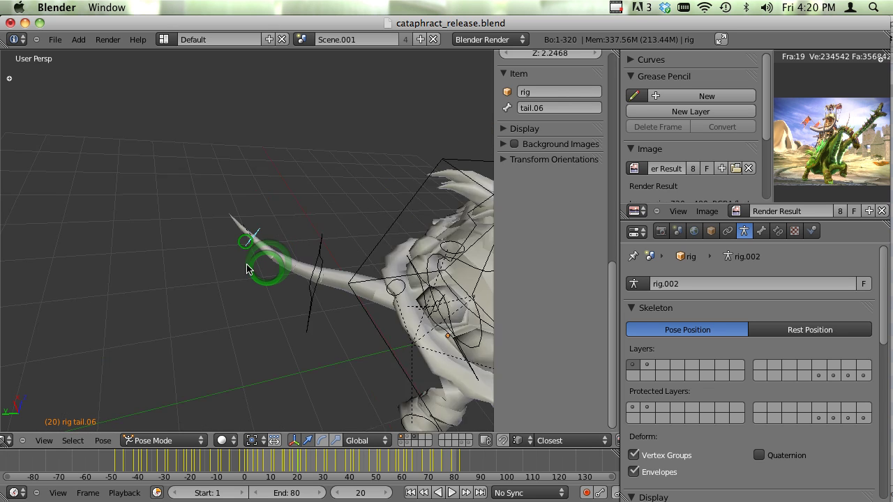
middle_drag(249, 266, 392, 348)
key(r)
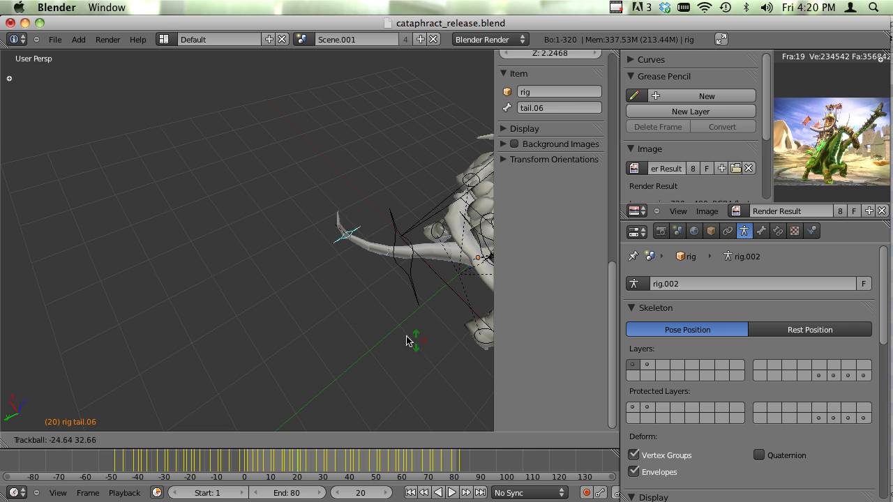
click(316, 269)
scroll(411, 283, down, 5)
scroll(362, 282, up, 2)
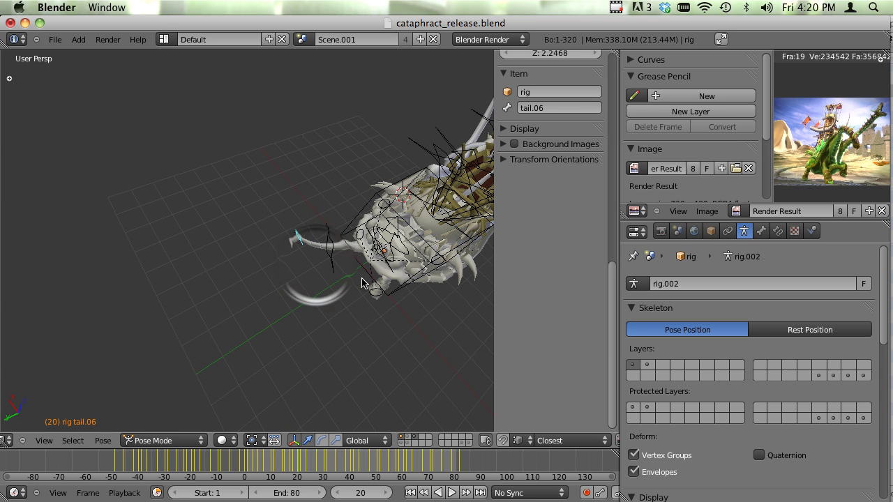
Advance the animation to frame 50.
key(alt+a)
key(alt+a)
key(alt+a)
key(alt+a)
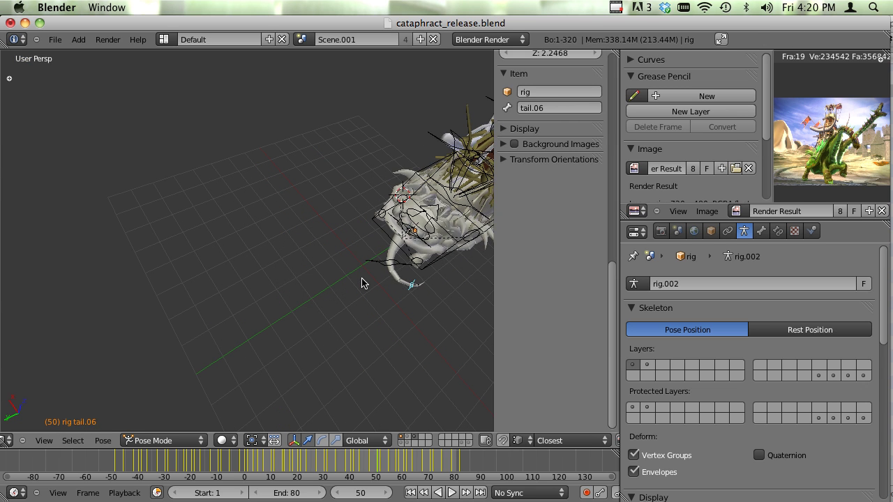
middle_drag(363, 282, 388, 237)
shift+middle_drag(388, 237, 286, 248)
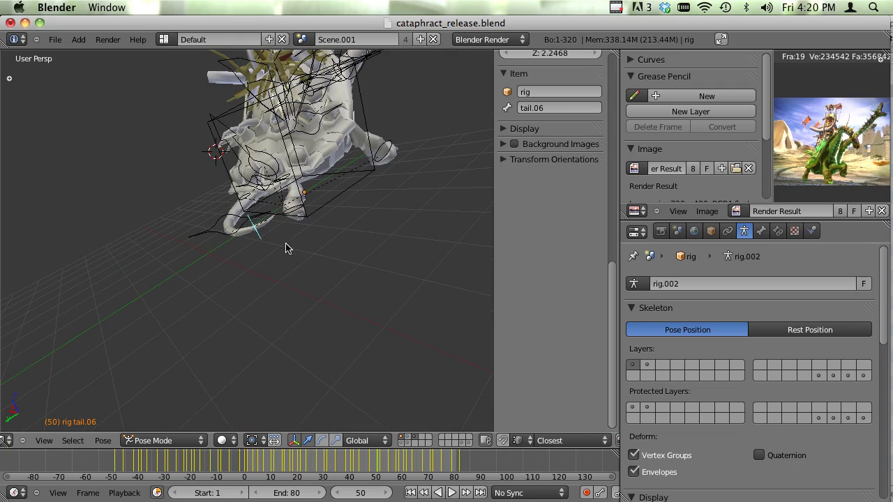
Select the pelvis control and try moving and rotating the creature's hips with it.
middle_drag(303, 194, 258, 269)
key(g)
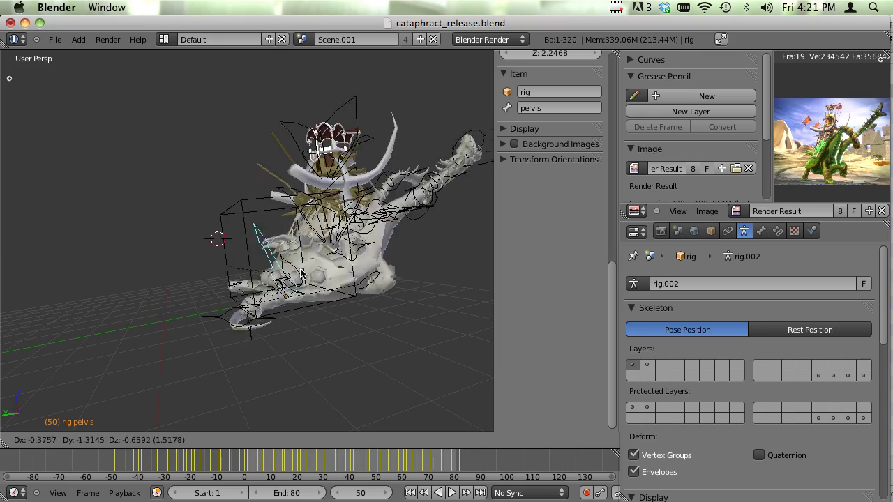
key(Escape)
middle_drag(265, 193, 275, 276)
key(r)
right_click(168, 283)
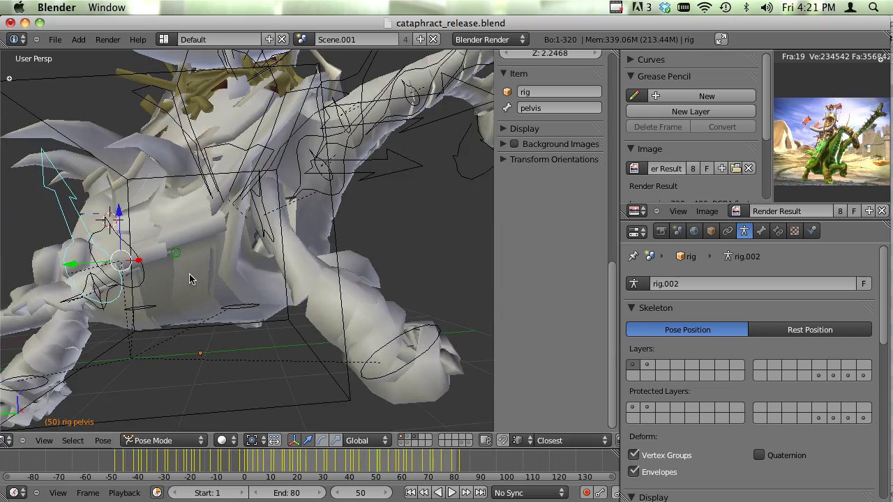
Select the rib_cage control and examine its bend, hinge, pivot_slide, spine ik/fk and volume properties.
scroll(188, 278, down, 5)
scroll(173, 259, up, 3)
right_click(168, 262)
middle_drag(169, 263, 293, 287)
scroll(293, 292, up, 3)
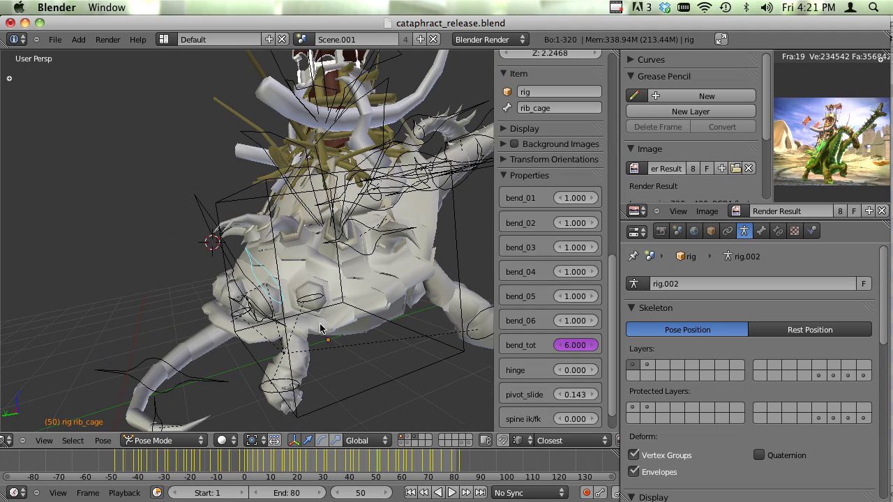
scroll(542, 290, down, 2)
scroll(659, 419, down, 2)
scroll(656, 409, down, 4)
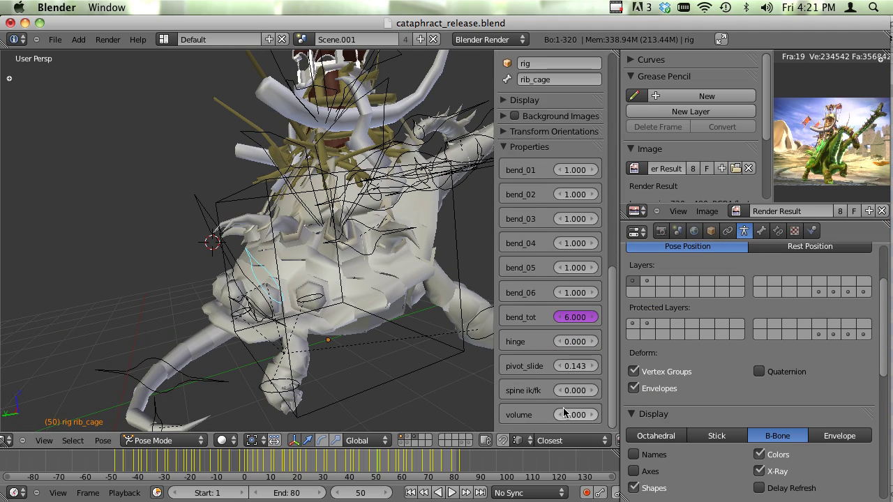
Try scaling up the rib_cage control to stretch the body.
middle_drag(300, 306, 287, 301)
key(s)
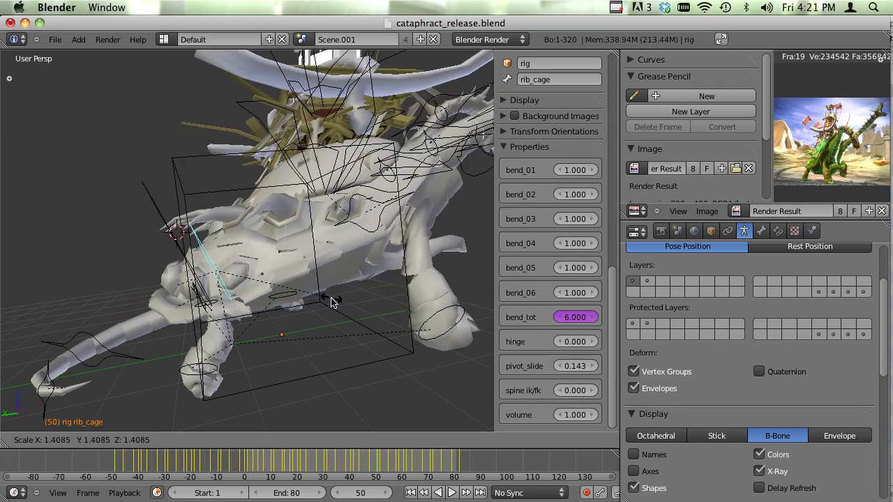
right_click(315, 299)
Select the chest control and try scaling and moving the front of the body with it.
right_click(331, 249)
middle_drag(332, 249, 303, 267)
scroll(304, 268, up, 5)
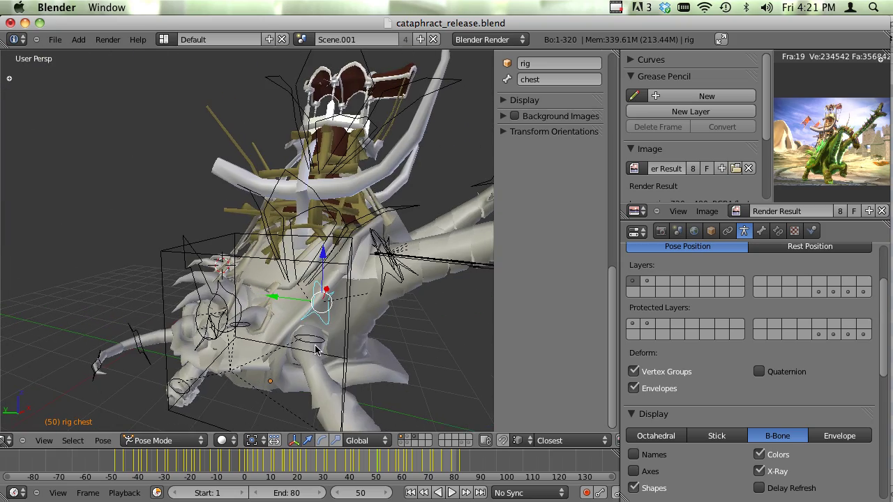
scroll(315, 350, up, 3)
middle_drag(367, 335, 372, 268)
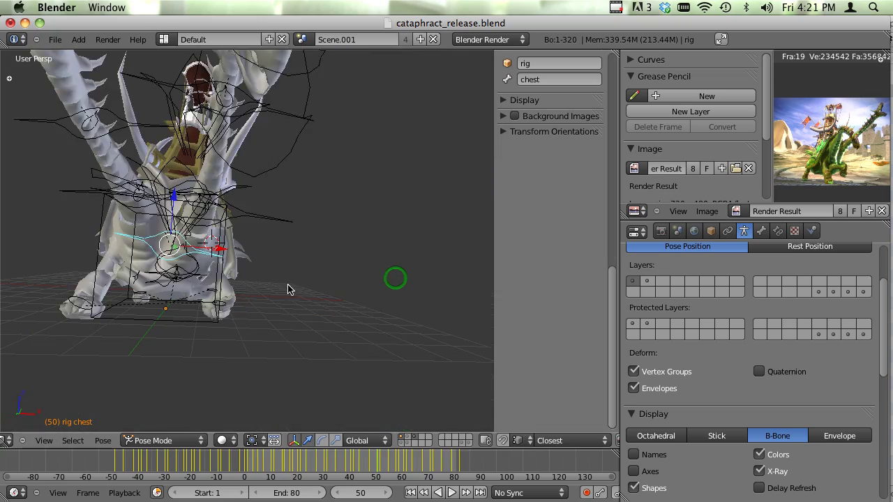
key(s)
key(Escape)
key(g)
right_click(334, 295)
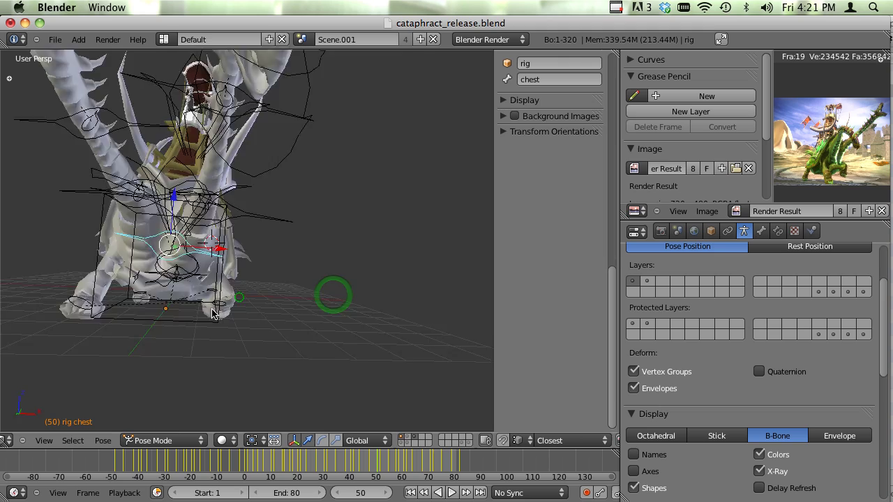
Select the howdahmain.01 control and try rotating the whole howdah tower on the creature's back.
middle_drag(239, 296, 299, 383)
scroll(298, 382, down, 4)
scroll(296, 366, up, 4)
middle_drag(293, 353, 323, 234)
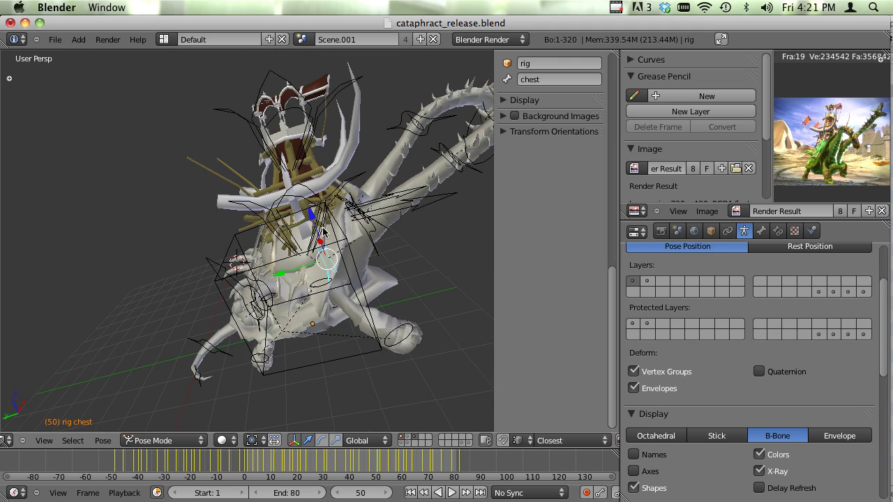
middle_drag(273, 188, 279, 324)
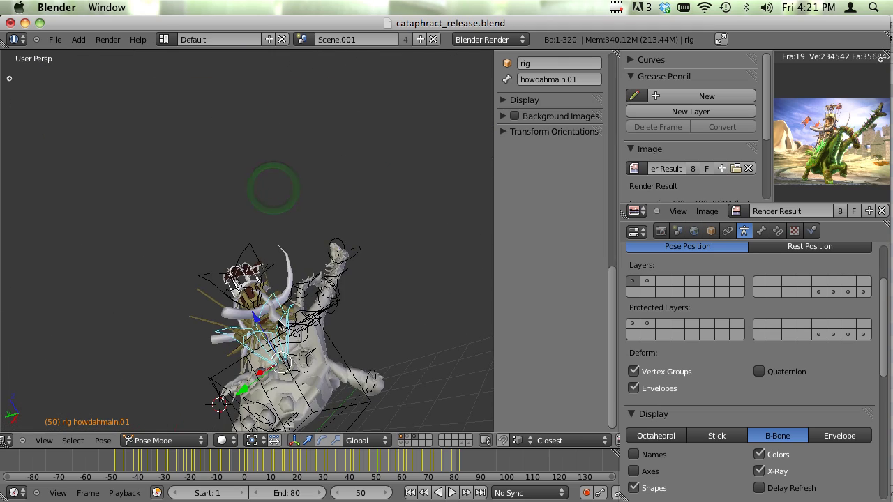
key(r)
right_click(275, 368)
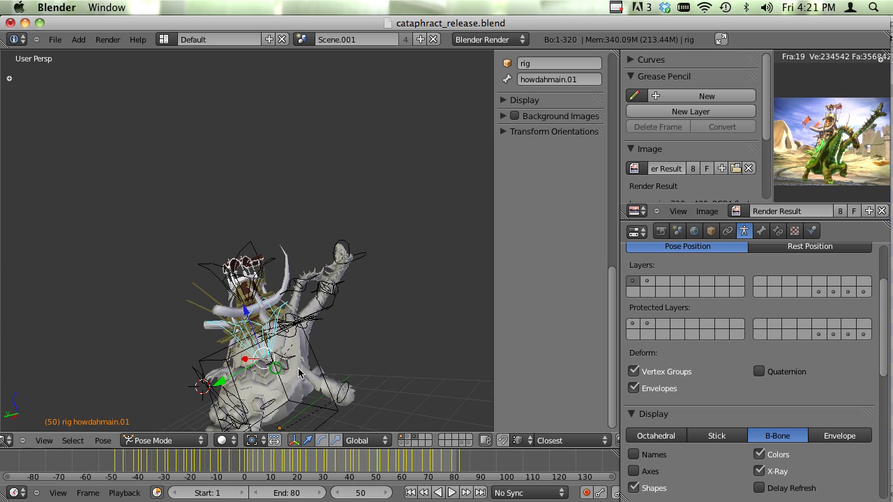
middle_drag(249, 267, 310, 202)
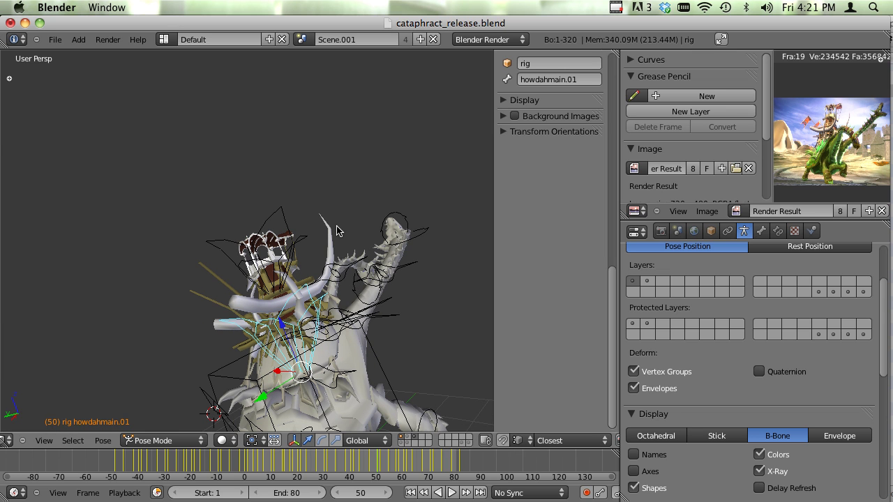
middle_drag(364, 323, 216, 253)
key(r)
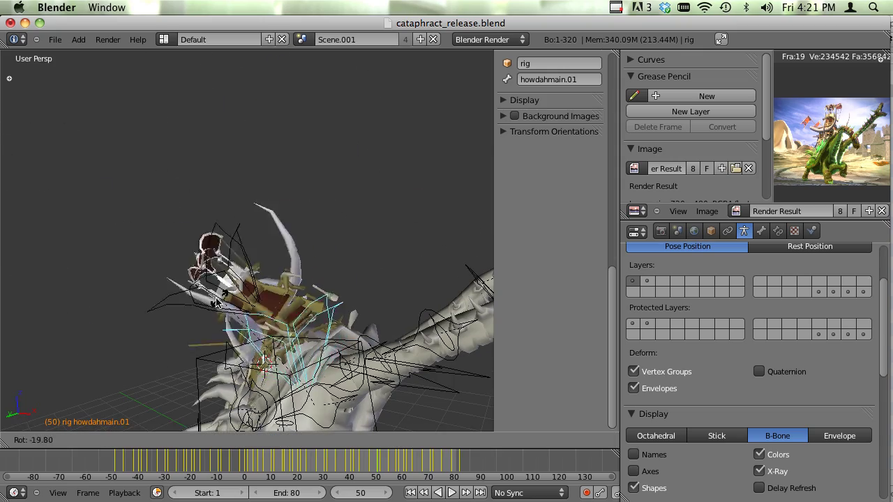
click(261, 215)
Select the howdahmain.02 control and try rotating the upper part of the howdah.
key(r)
right_click(302, 261)
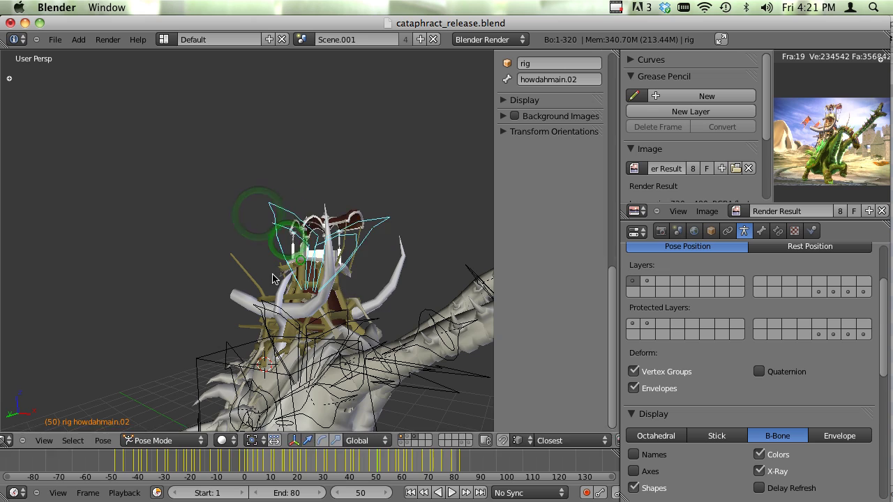
key(r)
right_click(333, 309)
scroll(288, 327, down, 4)
key(ctrl+z)
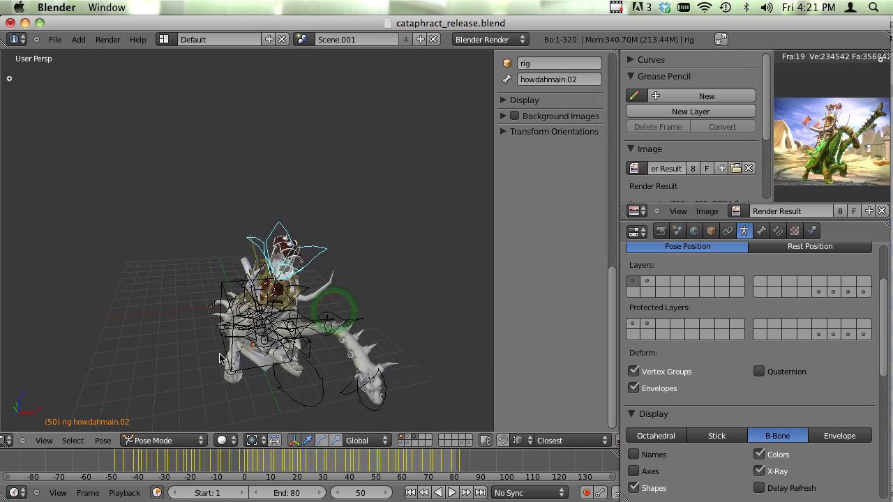
Show only the rig's second armature layer with the finer secondary controls.
middle_drag(219, 358, 301, 192)
middle_drag(129, 240, 259, 249)
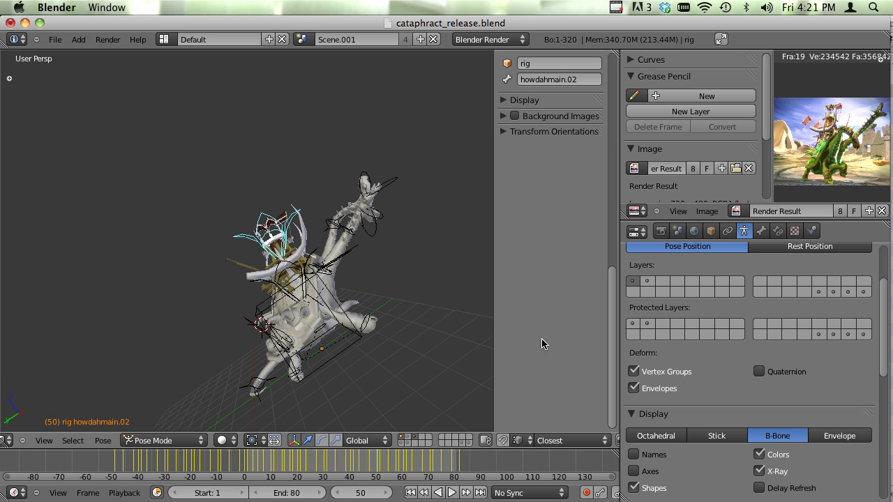
click(648, 283)
scroll(322, 341, up, 2)
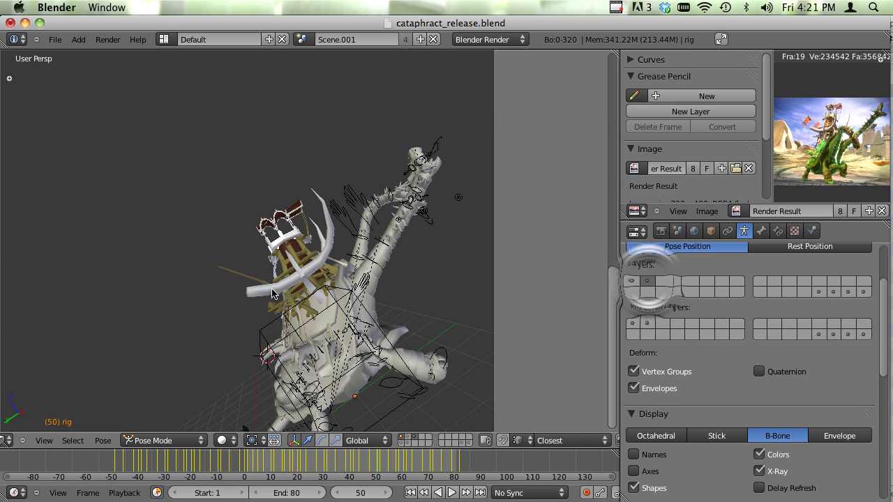
middle_drag(323, 341, 308, 336)
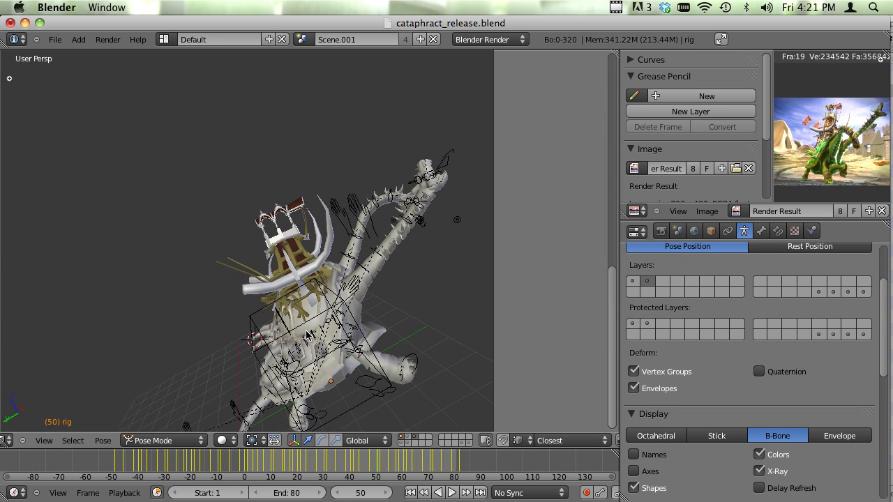
Select the l.eyelidbottom.01 control, try rotating it, and select the spine.05 control.
right_click(379, 253)
middle_drag(379, 254, 221, 319)
middle_drag(376, 289, 447, 226)
middle_drag(263, 267, 272, 215)
middle_drag(354, 307, 325, 339)
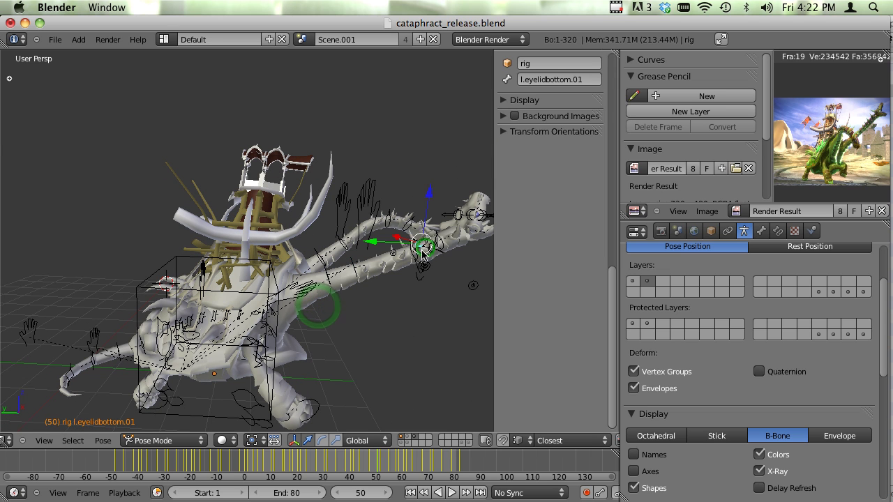
key(r)
right_click(209, 354)
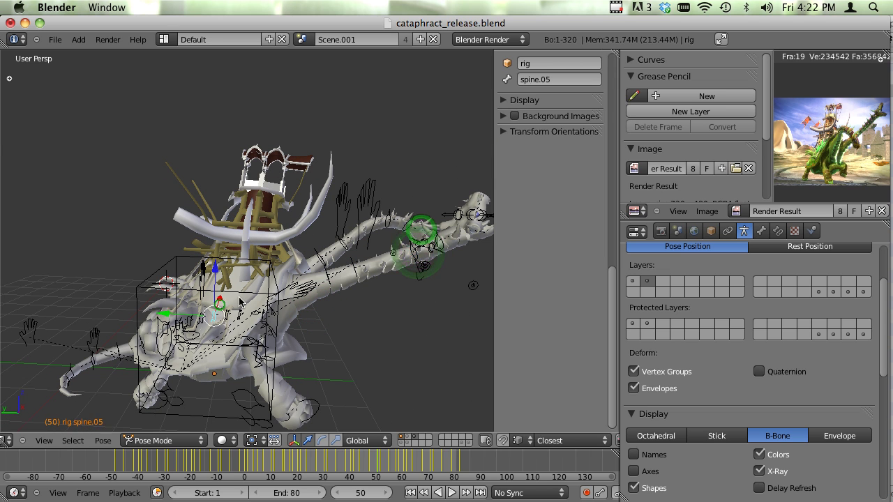
Show the first armature layer together with the second one.
middle_drag(239, 301, 314, 318)
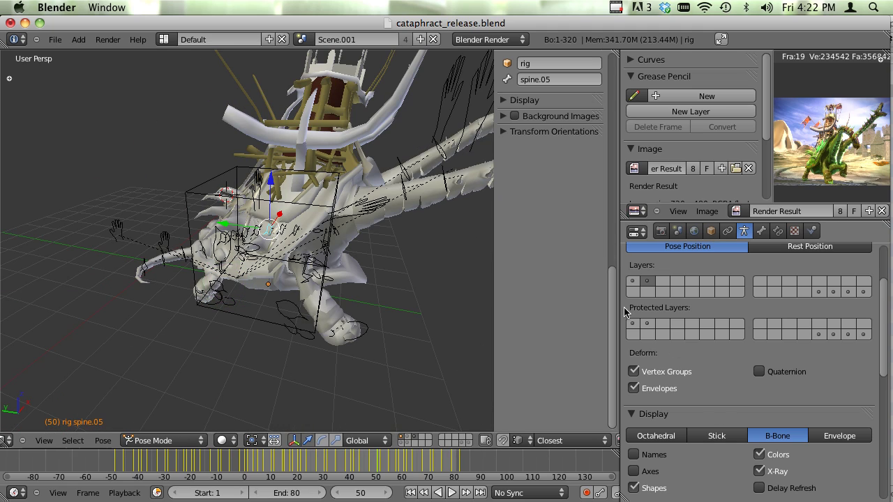
shift+click(632, 281)
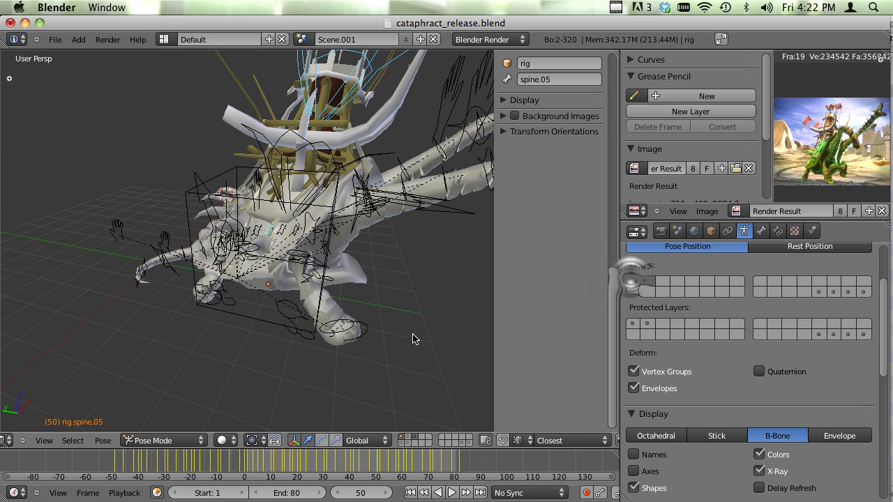
Select the foot.front_ik.r control and set its ik property to 0.
right_click(349, 329)
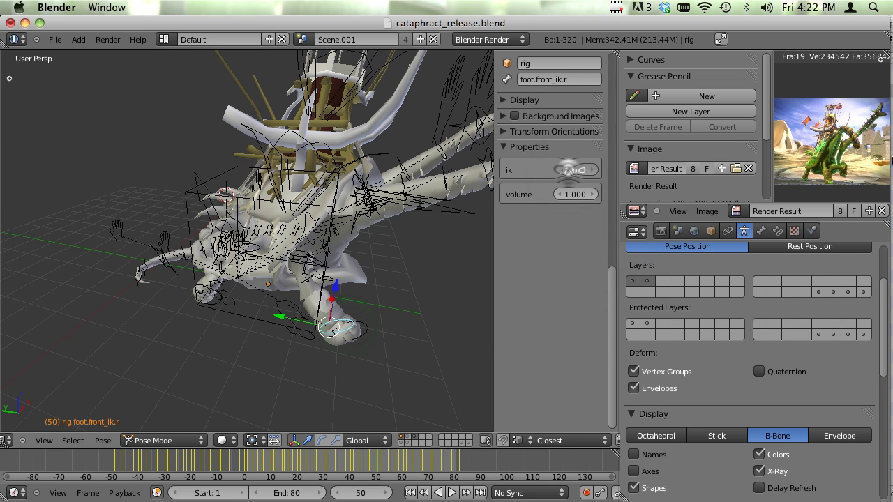
drag(571, 169, 602, 160)
text(0)
key(Return)
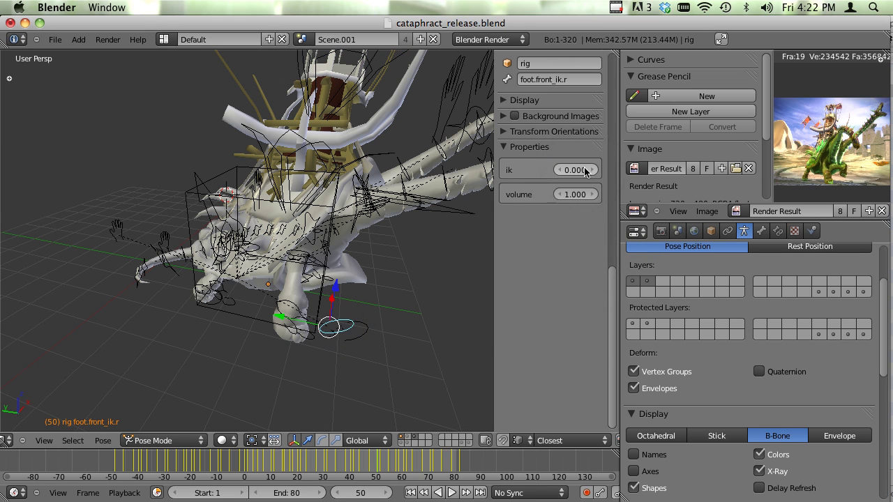
Select the shin.front.r control and try rotating the front leg with forward kinematics.
right_click(271, 302)
right_click(276, 306)
key(r)
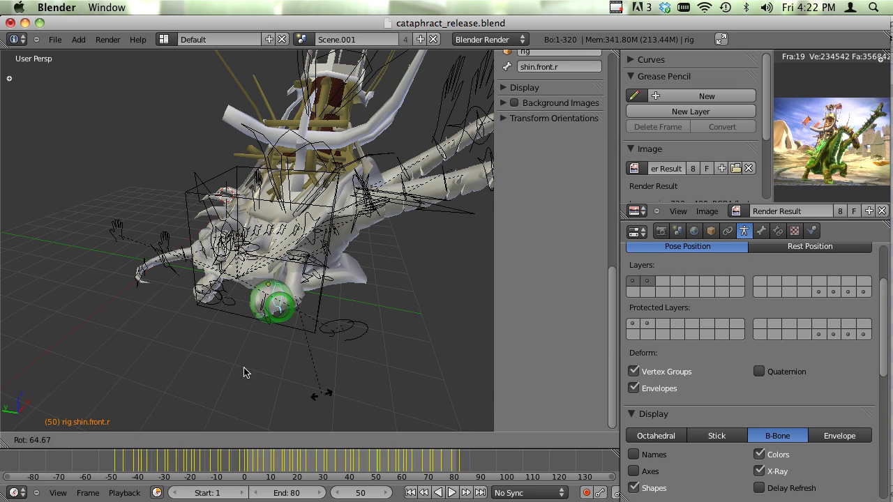
right_click(340, 191)
Select the foot.front_ik.r control again and set its ik property to 1.
right_click(333, 340)
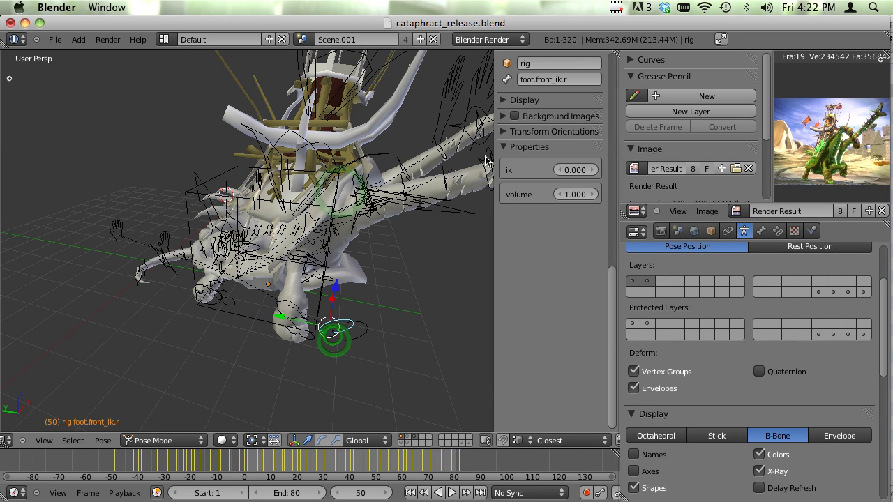
click(579, 175)
text(1)
key(Return)
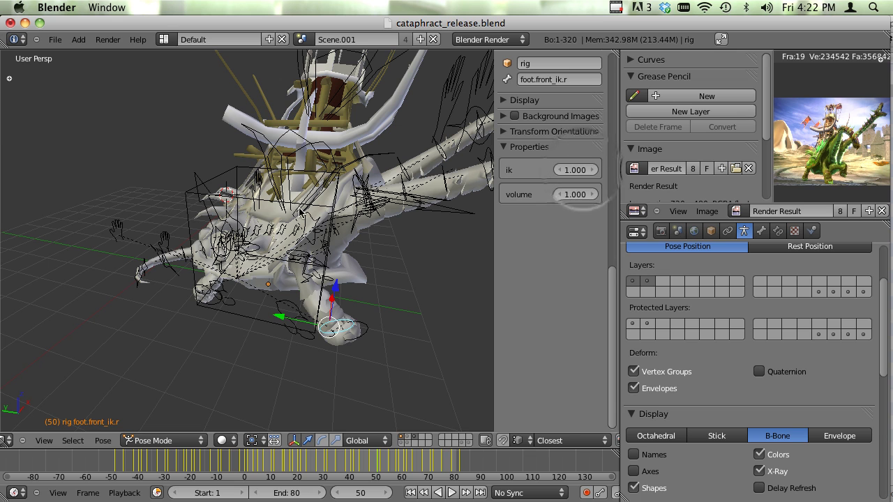
Select the rib_cage control and set its spine ik/fk property to 1.
right_click(228, 226)
key(ctrl+z)
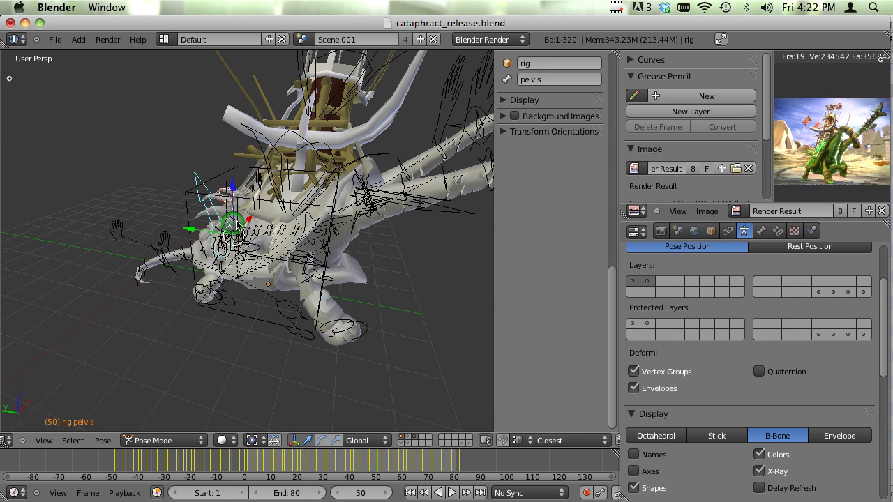
right_click(232, 223)
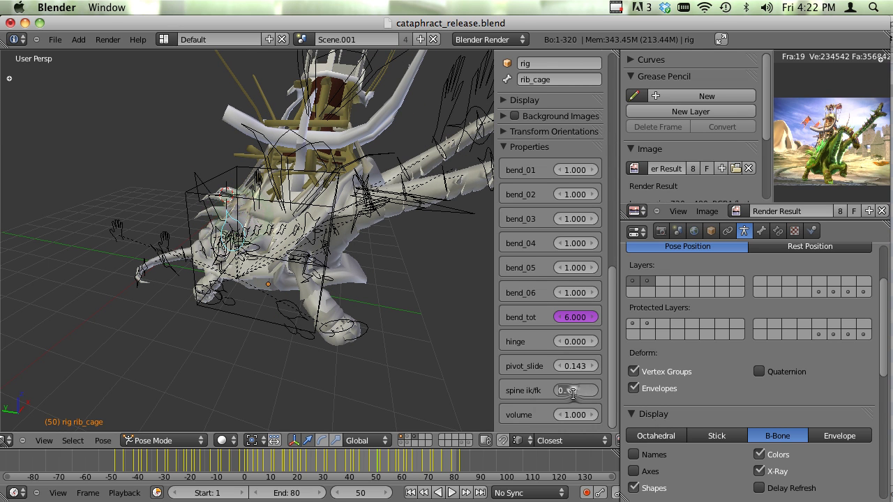
text(1)
key(Return)
middle_drag(307, 212, 346, 192)
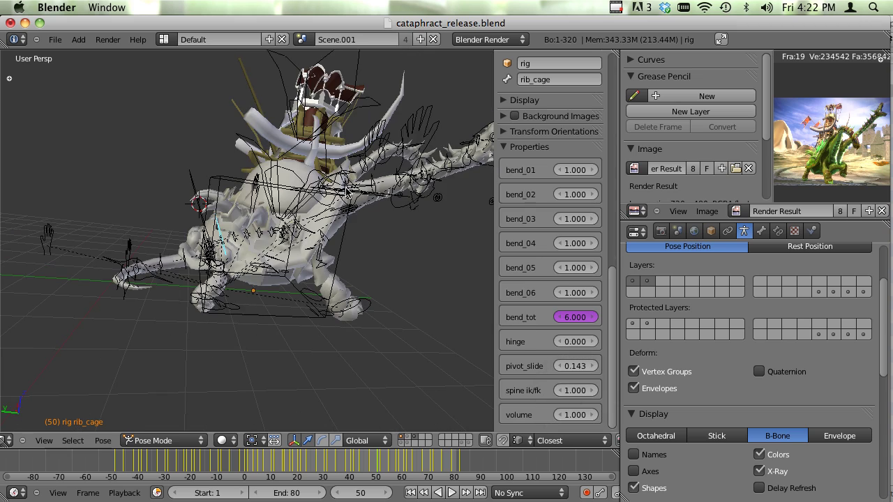
Select the spine.ik.01 control and try moving it to bend the spine with inverse kinematics.
middle_drag(209, 207, 233, 201)
right_click(256, 198)
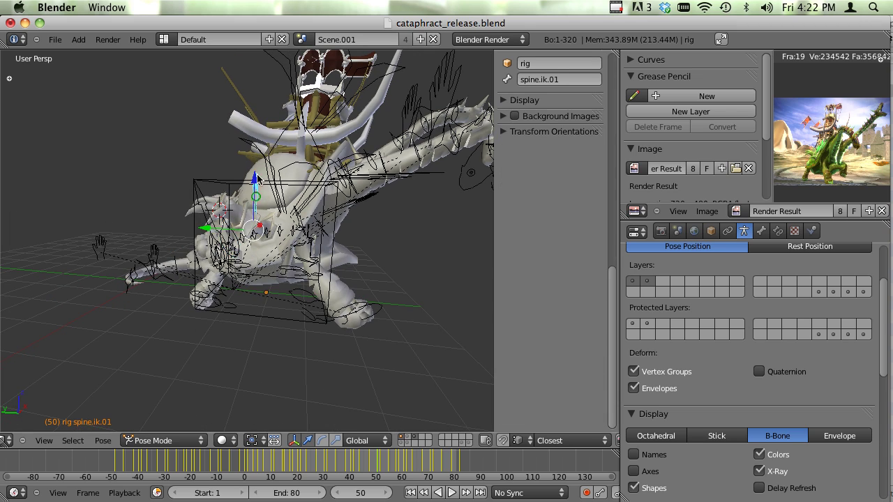
key(g)
key(Escape)
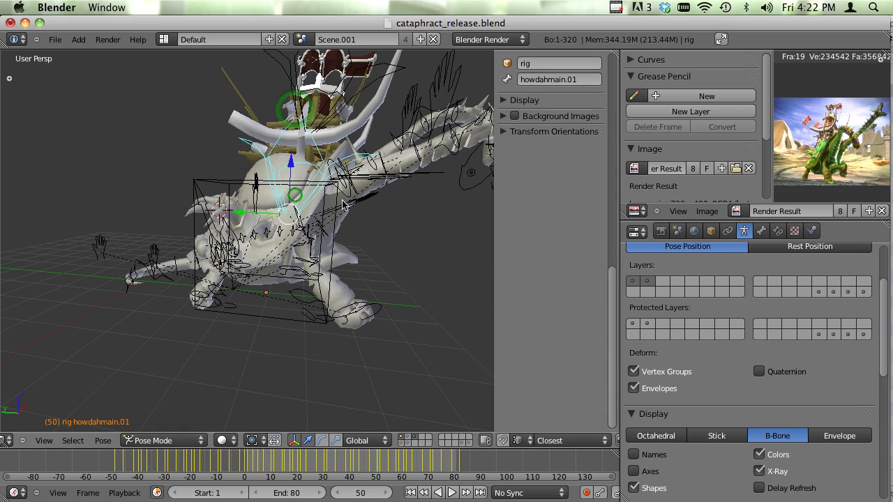
Select the spine.ik.02 control and try moving it several times to bend the front of the spine.
right_click(342, 204)
middle_drag(342, 205, 194, 239)
key(g)
key(Escape)
key(g)
key(Escape)
key(g)
key(Escape)
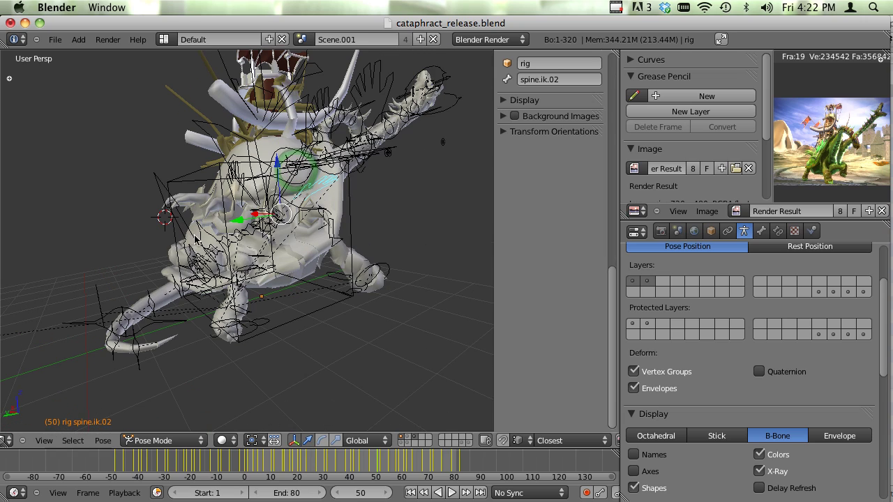
Select the rib_cage control again and set its spine ik/fk property to 0.
right_click(197, 240)
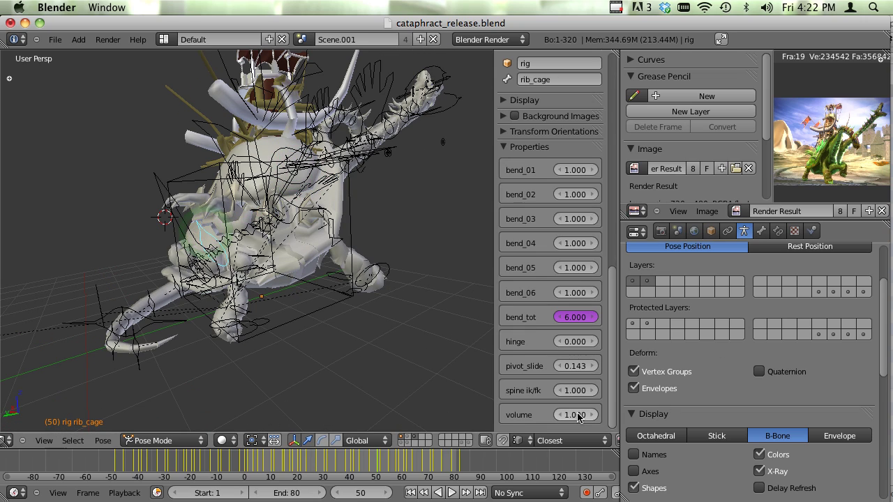
click(577, 394)
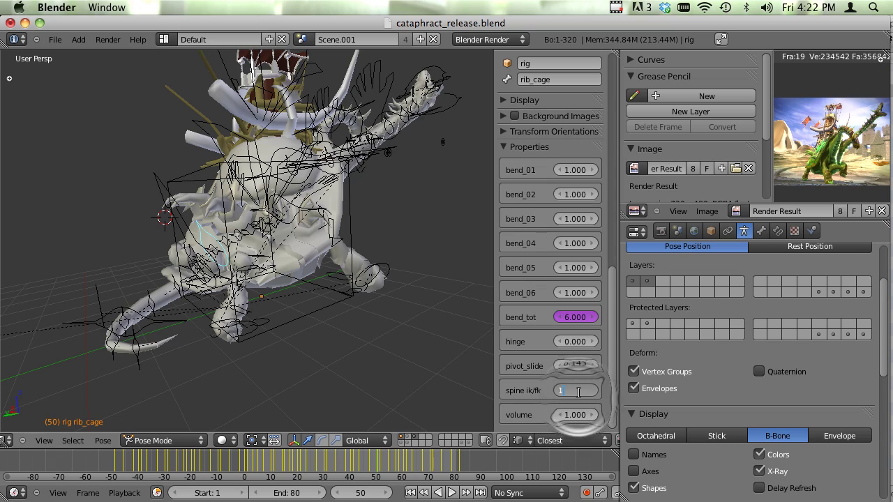
key(Return)
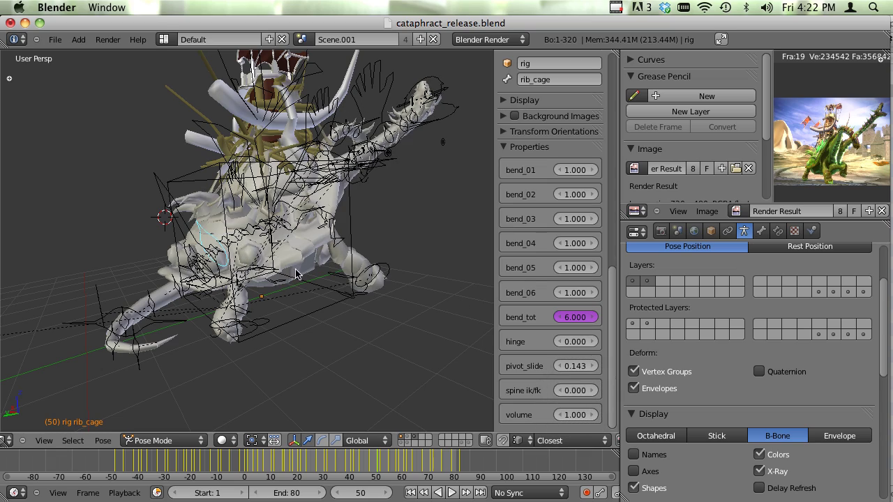
middle_drag(446, 279, 357, 264)
scroll(408, 240, down, 3)
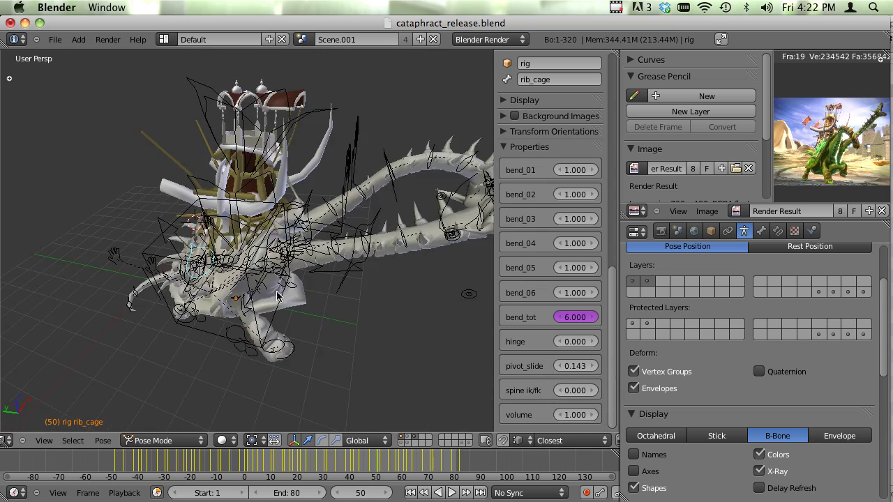
Select the r_neckmain.01 control and set its r neck IK/FK property to 1.
right_click(274, 284)
middle_drag(274, 284, 361, 253)
scroll(361, 252, up, 2)
right_click(362, 253)
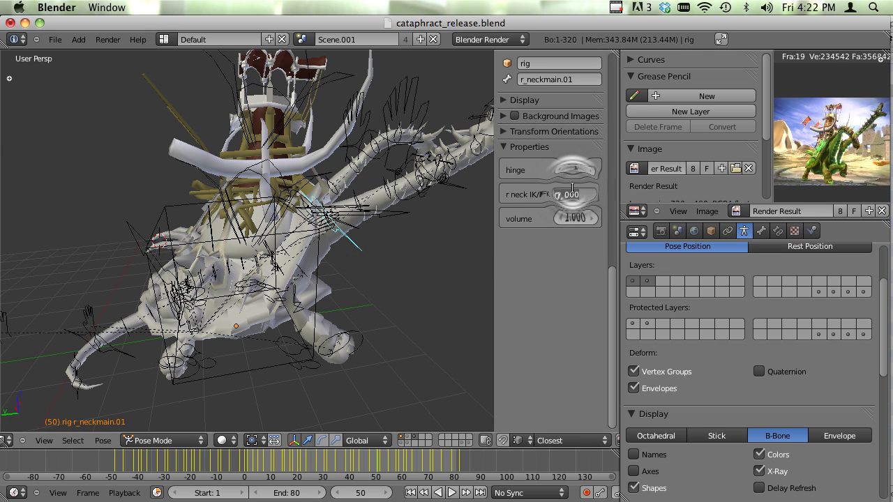
click(572, 188)
text(12)
text(1)
key(Return)
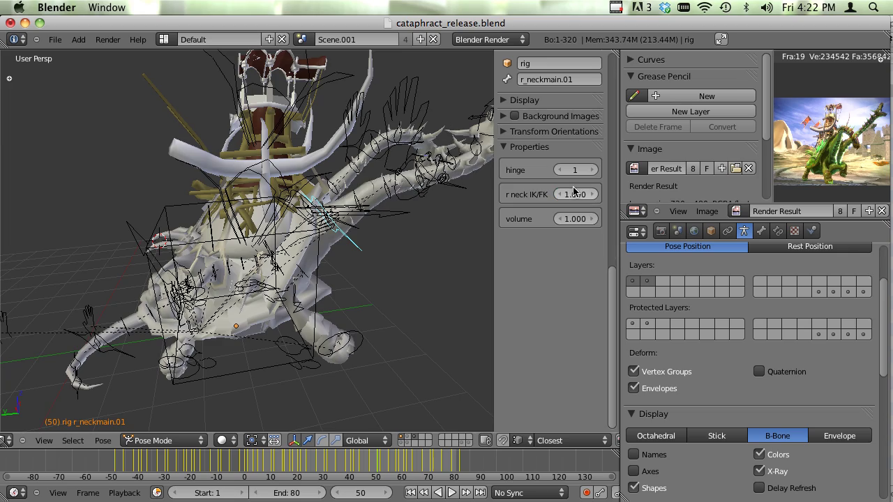
Select the r_head control and try moving the head with the neck in inverse kinematics.
middle_drag(318, 237, 328, 265)
right_click(279, 201)
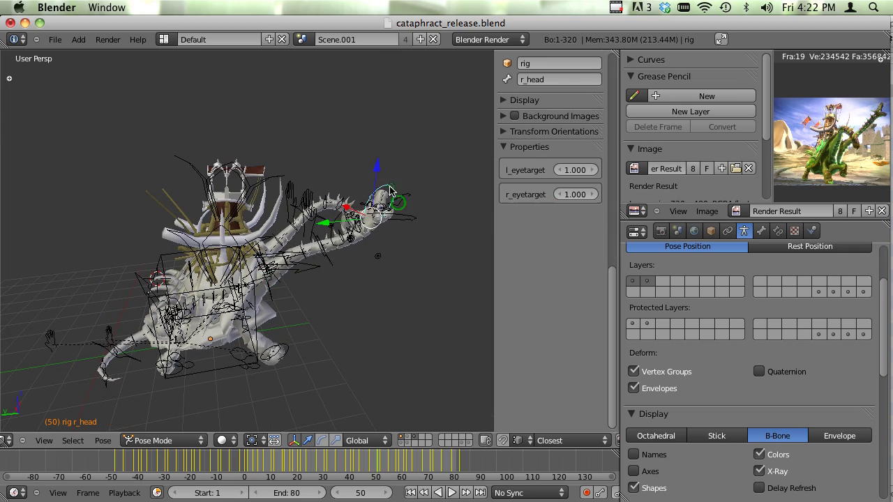
middle_drag(279, 201, 231, 209)
key(g)
click(197, 238)
middle_drag(198, 238, 279, 198)
key(g)
right_click(318, 227)
Select the neck.ik.r.01 control and try moving it to bend the neck.
right_click(302, 187)
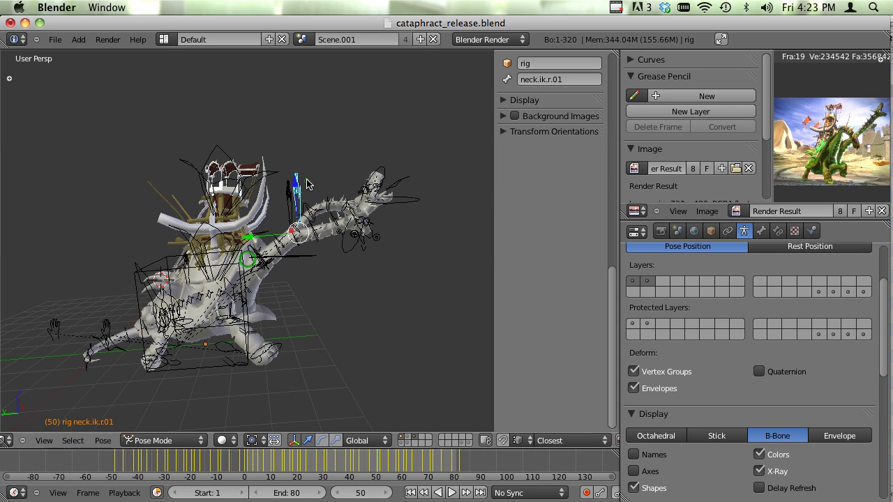
key(g)
right_click(263, 117)
middle_drag(277, 291, 297, 332)
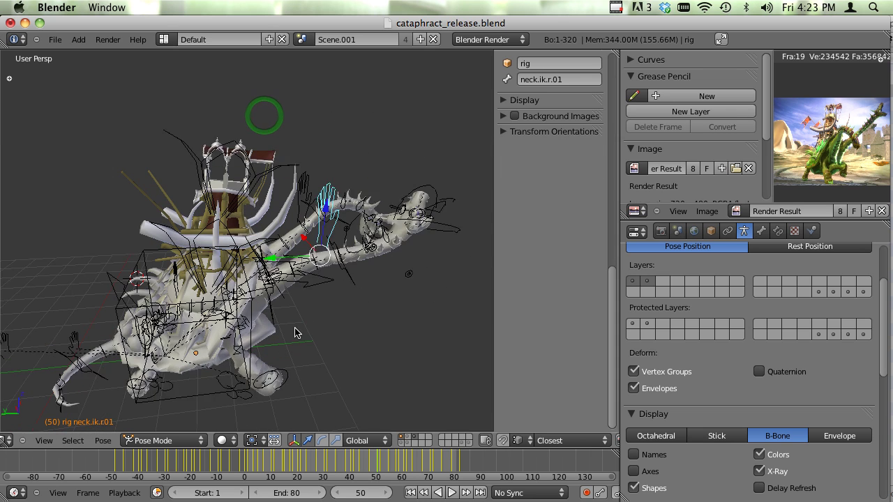
Select the r_neckmain.01 control again and set its r neck IK/FK property to 0.
scroll(296, 332, up, 2)
right_click(270, 328)
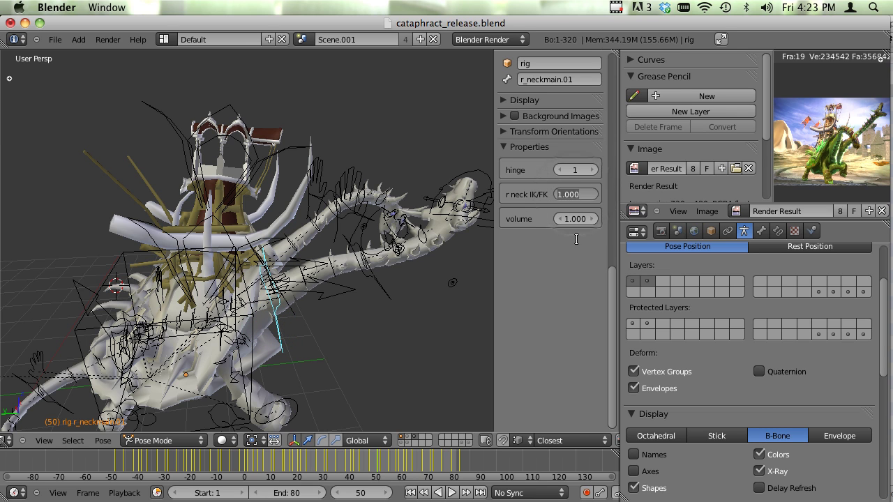
scroll(127, 249, down, 2)
middle_drag(126, 249, 249, 335)
scroll(212, 338, up, 1)
Play the animation to view the rig in motion from several angles, and stop playback.
key(alt+a)
middle_drag(393, 281, 285, 331)
key(alt+a)
scroll(285, 331, down, 3)
scroll(166, 285, up, 2)
middle_drag(166, 285, 304, 410)
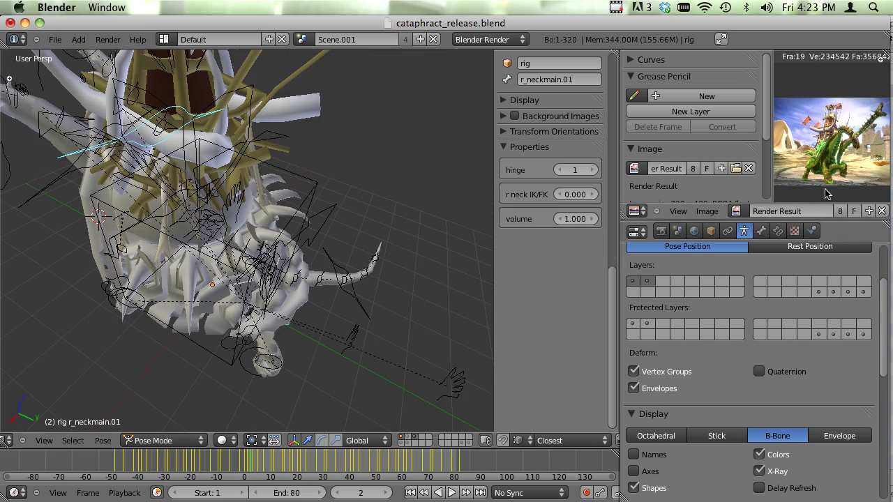
Show only the armature layer containing the root bone, and select the root bone.
click(823, 293)
right_click(194, 289)
right_click(232, 286)
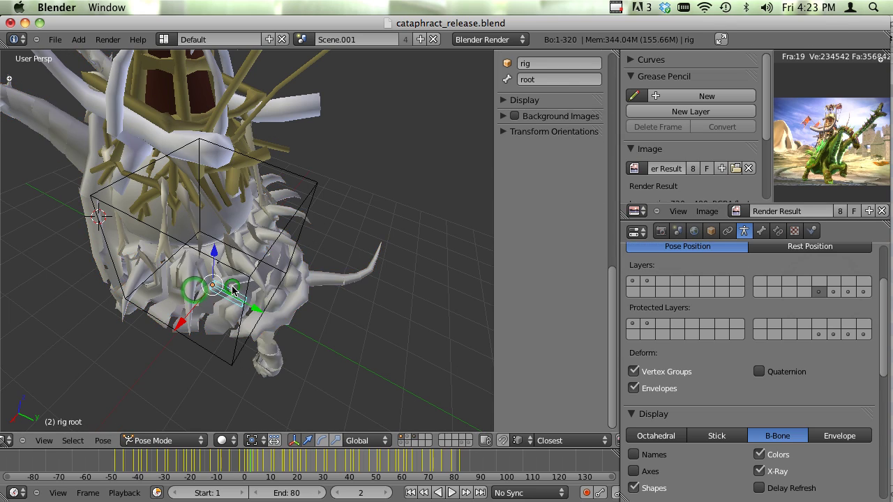
middle_drag(233, 292, 179, 356)
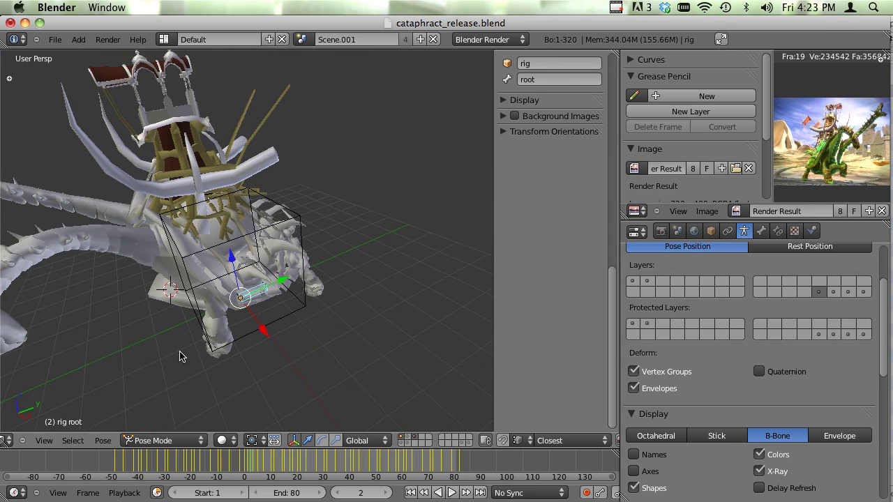
scroll(179, 354, down, 3)
scroll(180, 354, up, 3)
click(818, 293)
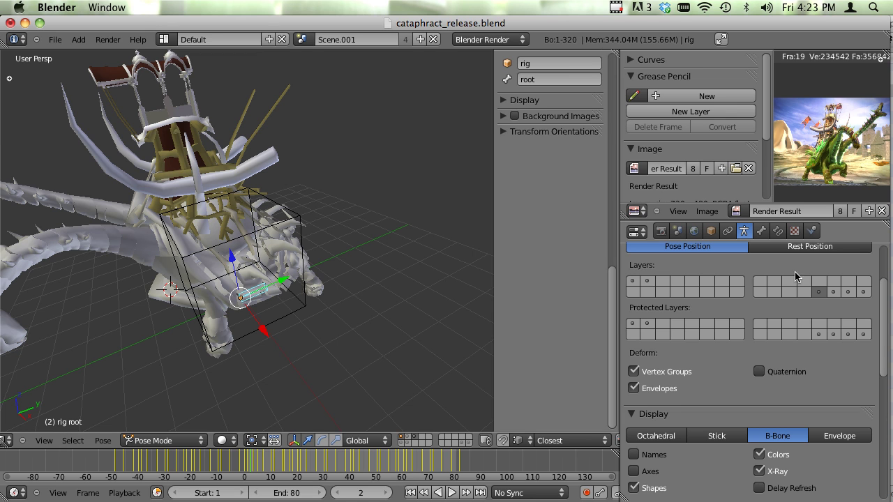
Show only the armature layer with the deform bones of the legs and heads, and select DEF-thigh.l.01.
click(833, 292)
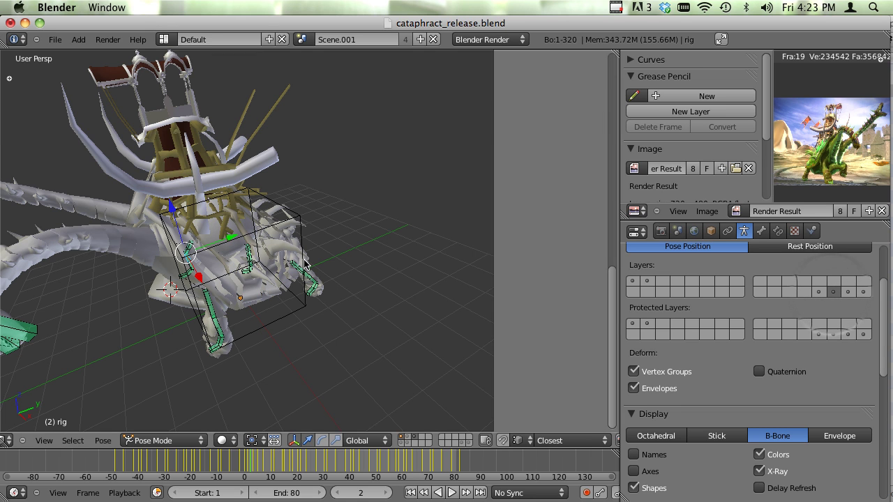
right_click(316, 279)
scroll(328, 219, down, 3)
middle_drag(326, 225, 257, 308)
scroll(153, 284, up, 4)
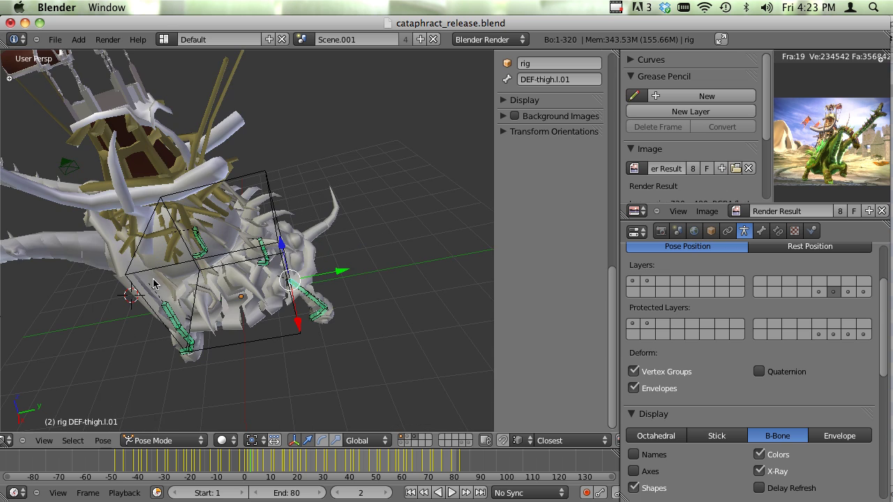
Show the mechanism bone layer and select MCH-fkcheststart, and switch to the last armature layer.
click(848, 292)
middle_drag(364, 356, 221, 291)
right_click(190, 244)
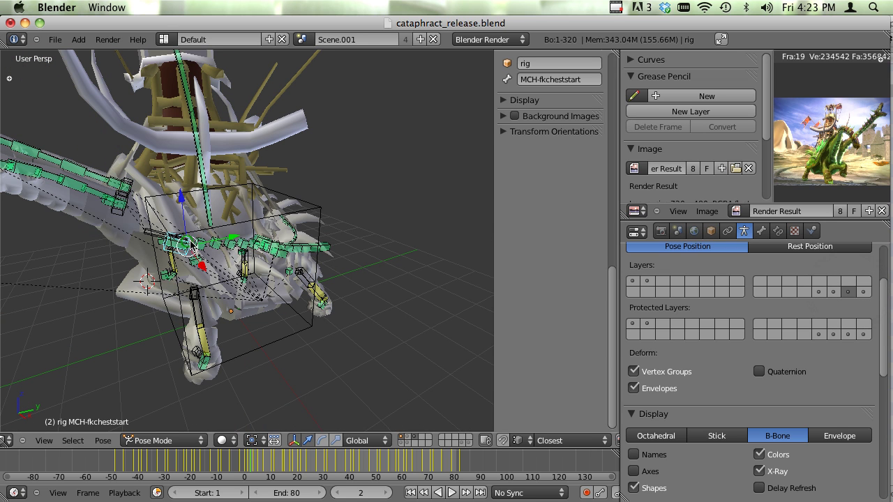
click(863, 291)
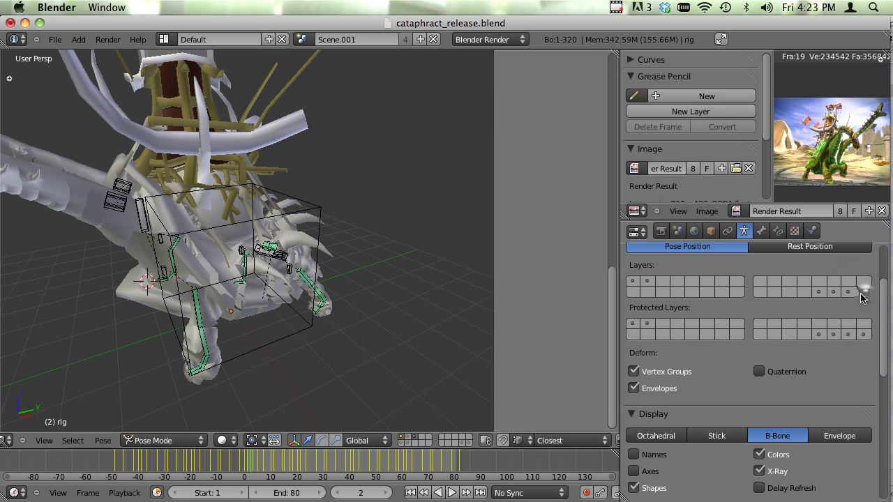
Return to the deform bone layer and examine the leg and head bones from several angles.
right_click(298, 279)
middle_drag(298, 279, 255, 371)
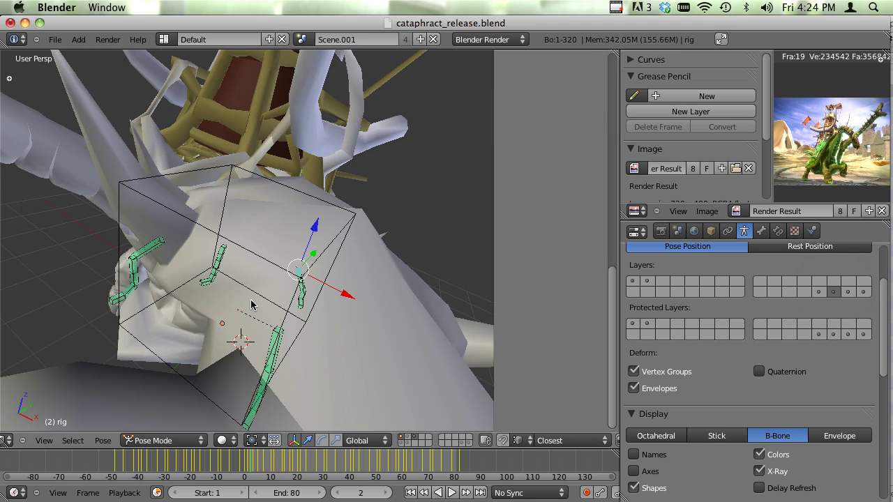
scroll(291, 319, down, 2)
middle_drag(291, 320, 121, 312)
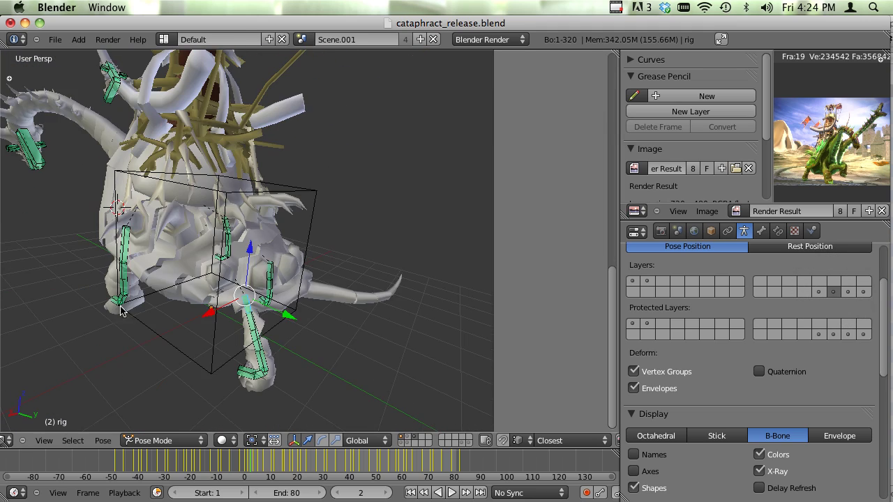
middle_drag(185, 354, 232, 338)
scroll(237, 316, down, 2)
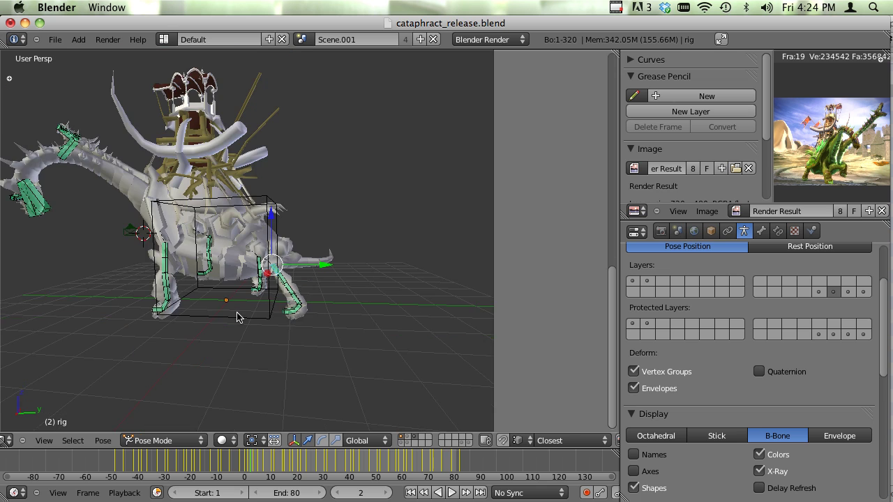
scroll(237, 317, up, 1)
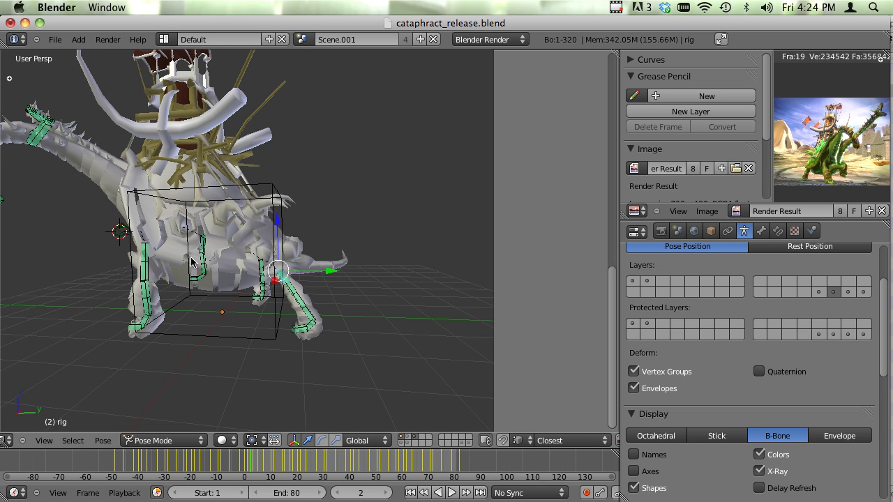
Show the scene layer with the detailed creature mesh, select Mesh.001 and display its modifiers.
key(1)
right_click(222, 265)
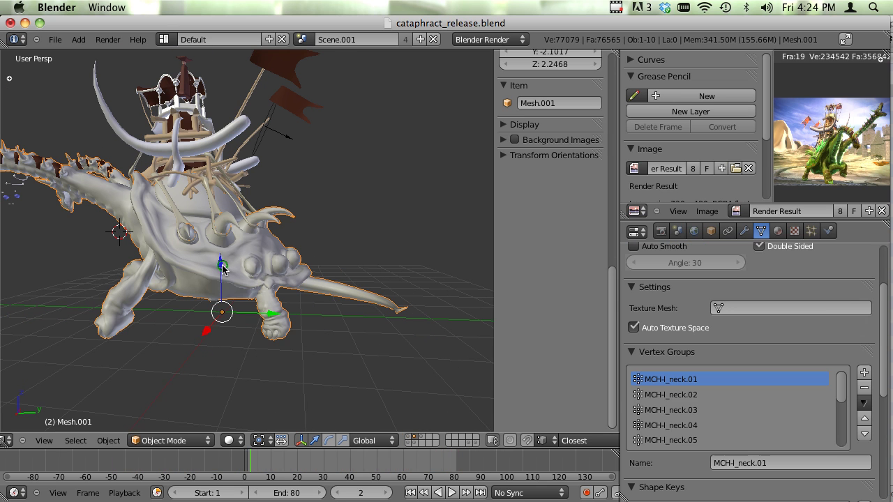
click(744, 230)
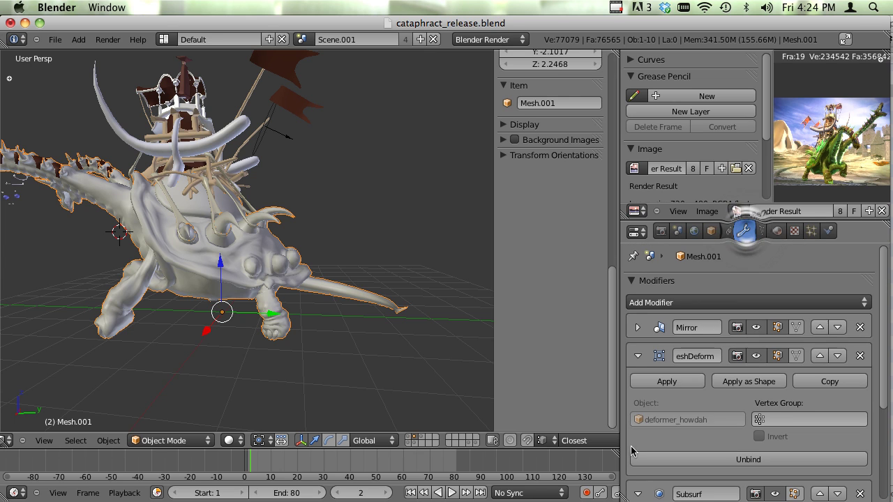
Collapse the modifiers of Mesh.001 and expand only the MeshDeform modifier to inspect its deformer object.
click(640, 360)
click(637, 385)
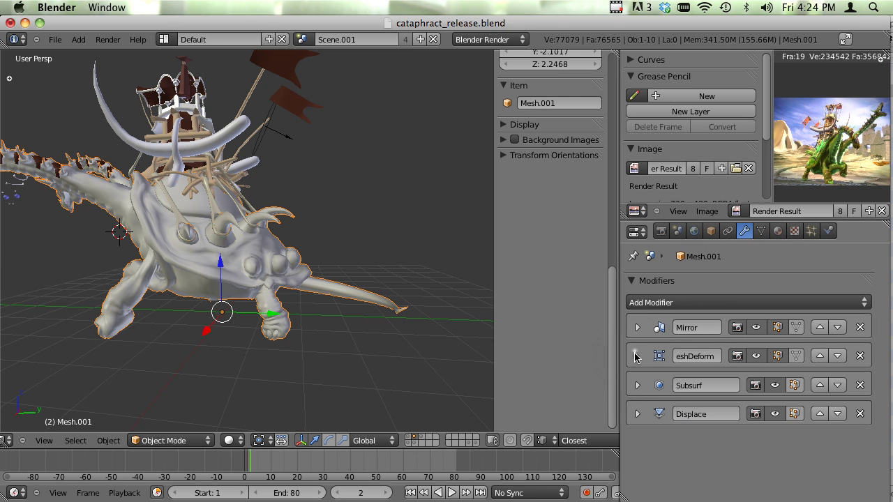
click(635, 357)
click(636, 357)
click(636, 357)
scroll(636, 357, down, 1)
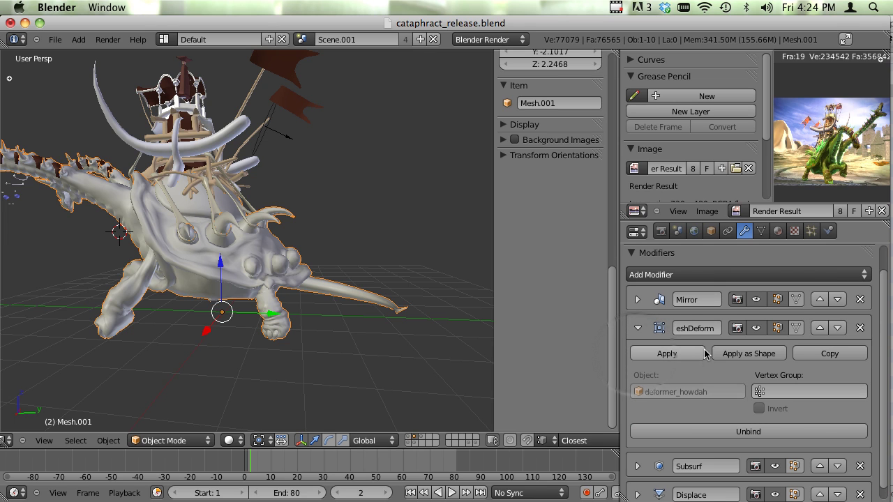
Show the scene layer with the deformer mesh, select deformer_howdah and collapse its first Armature modifier to inspect Armature.001.
click(470, 442)
right_click(120, 281)
shift+middle_drag(119, 292, 249, 323)
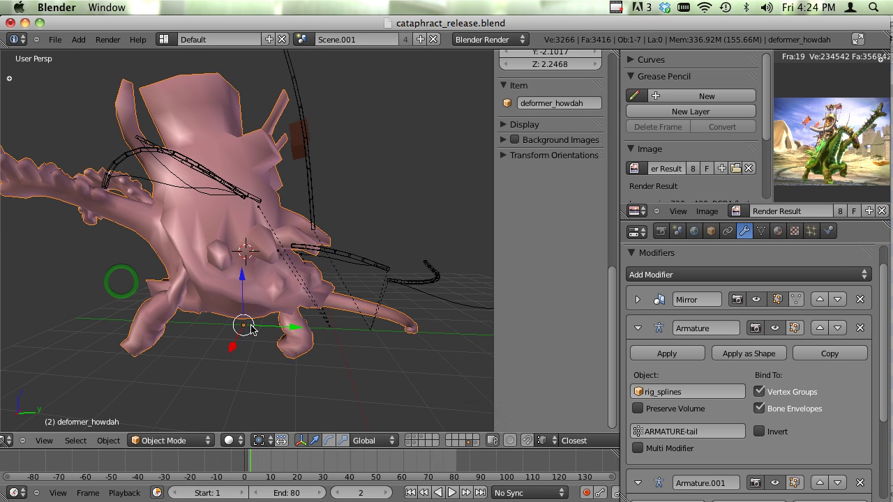
scroll(283, 342, up, 1)
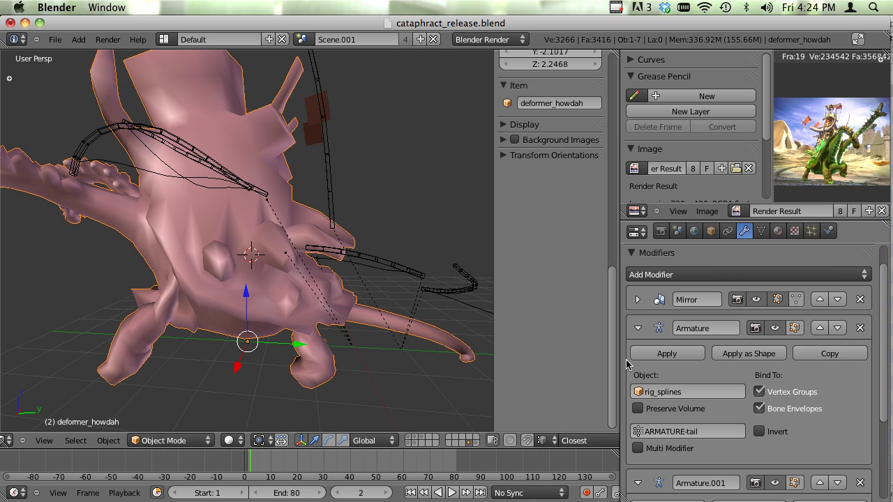
click(638, 332)
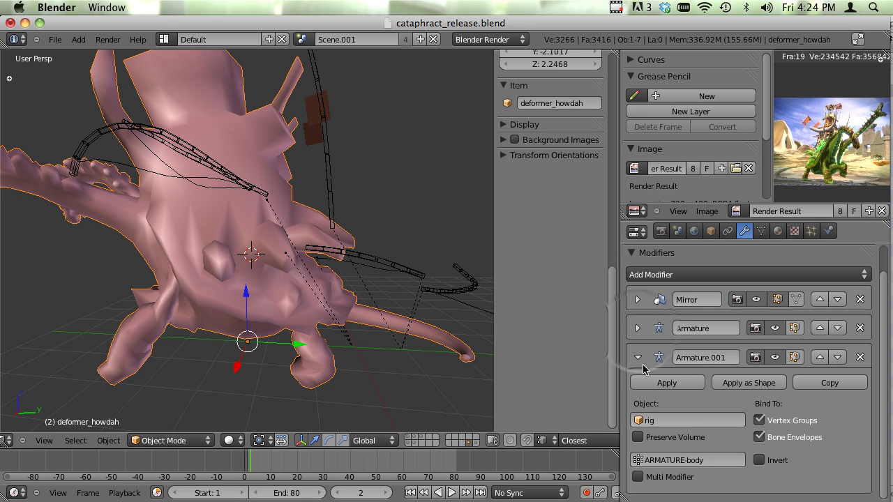
Collapse the Armature.001 modifier, select the rig_splines armature, and show the leg and head bone layer together with the deformer mesh layer.
click(638, 357)
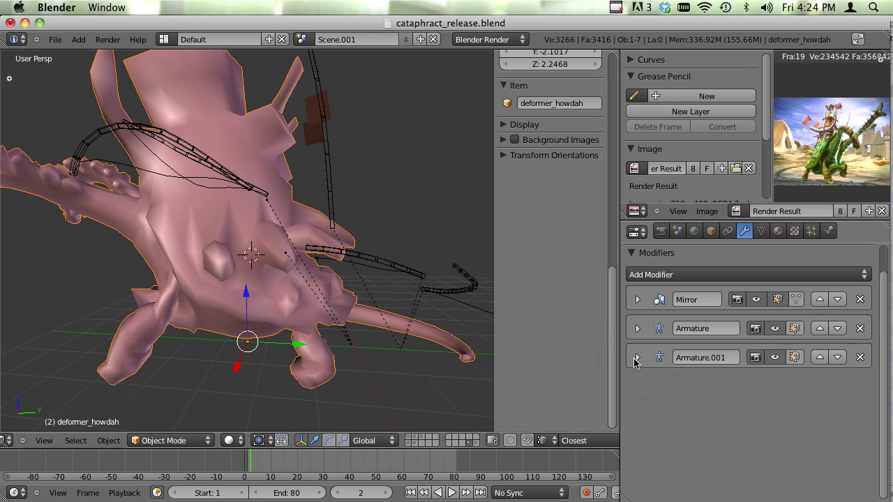
middle_drag(286, 284, 290, 261)
right_click(350, 272)
key(2)
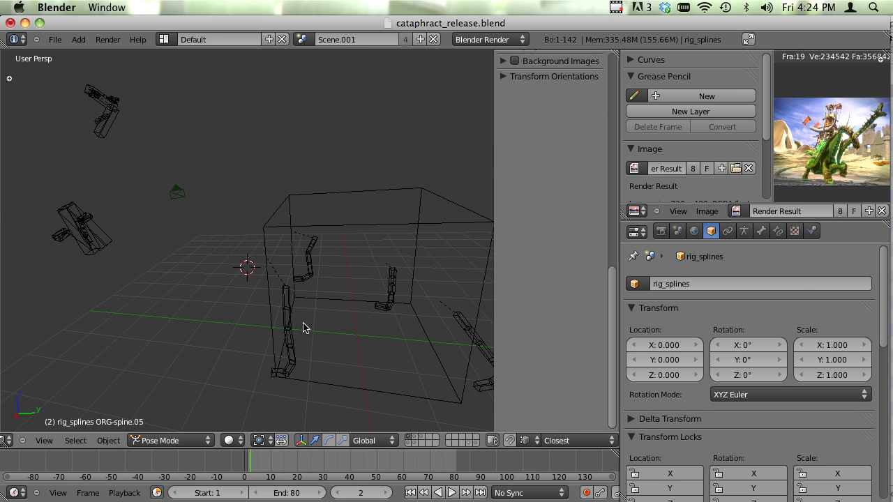
shift+click(469, 444)
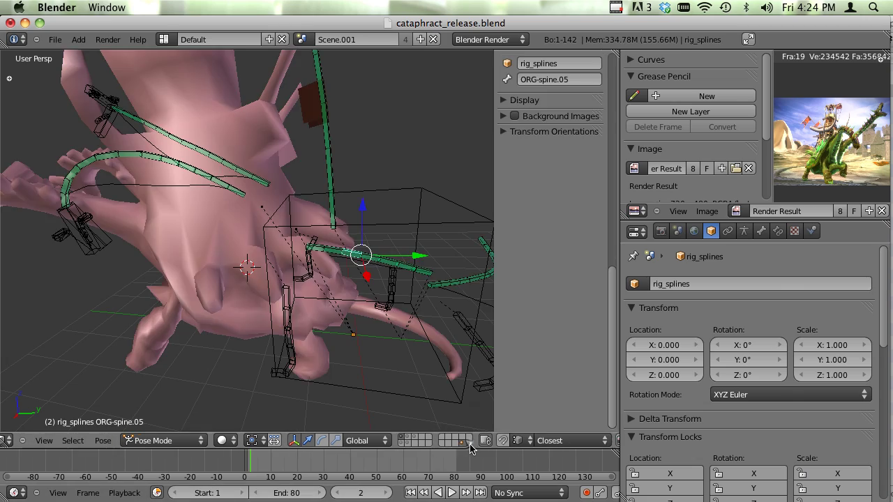
Play the animation briefly to watch the spline bones and leg bones drive the deformer mesh.
middle_drag(272, 374, 255, 260)
scroll(225, 151, down, 3)
middle_drag(225, 152, 207, 251)
scroll(206, 252, up, 4)
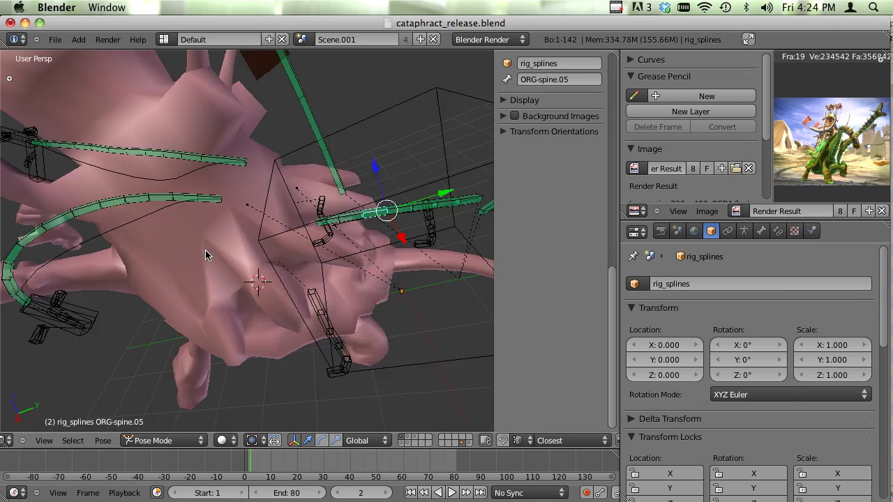
scroll(202, 260, down, 4)
key(alt+a)
key(alt+a)
scroll(208, 317, up, 4)
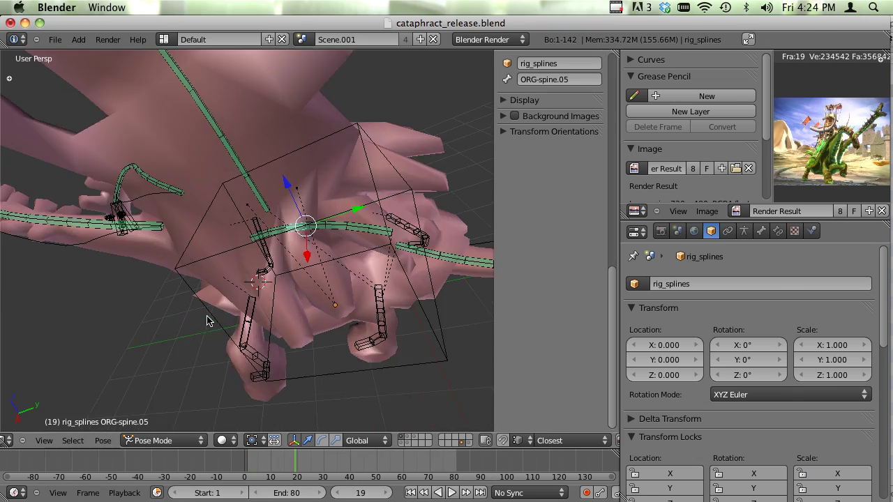
Select the neck bone ORG-l_neck.06 of rig_splines and examine the neck, spine and leg bones inside the deformer mesh.
middle_drag(207, 321, 291, 350)
scroll(252, 329, up, 3)
middle_drag(251, 328, 190, 273)
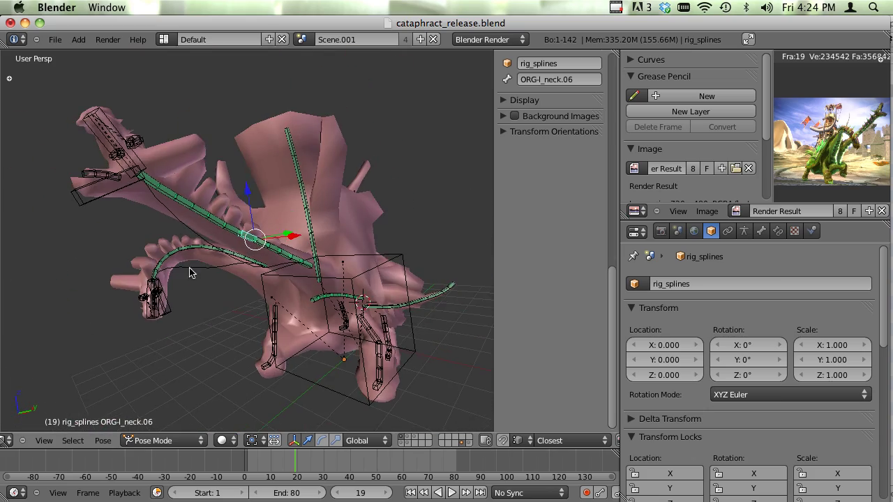
middle_drag(239, 312, 277, 321)
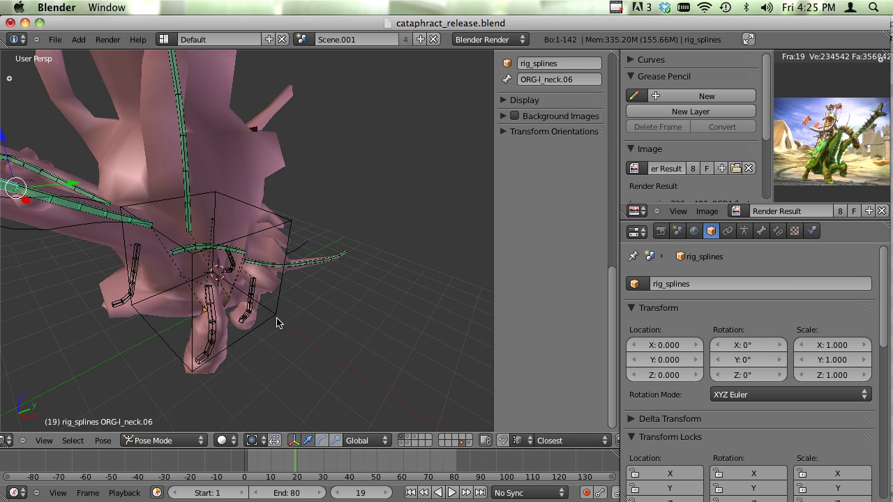
scroll(277, 321, up, 2)
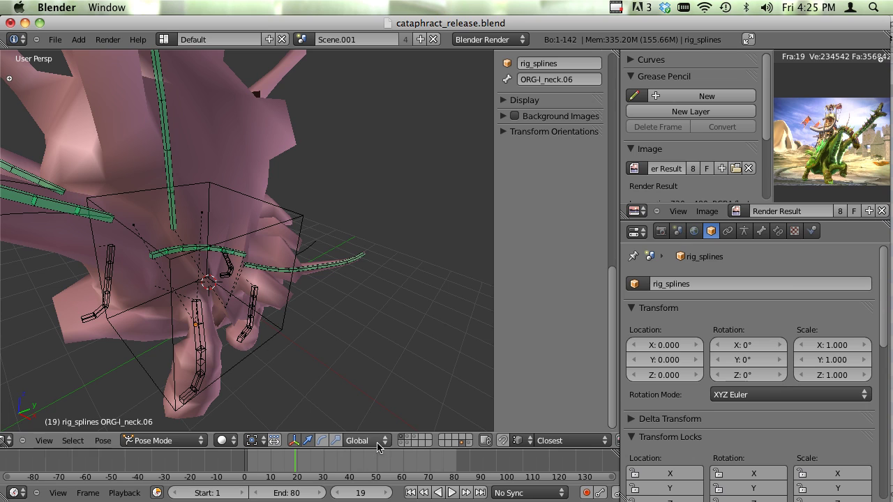
Hide the scene layer with the leg and head bones and examine the spline bones on the deformer mesh.
shift+click(405, 436)
middle_drag(279, 293, 146, 243)
scroll(146, 244, down, 4)
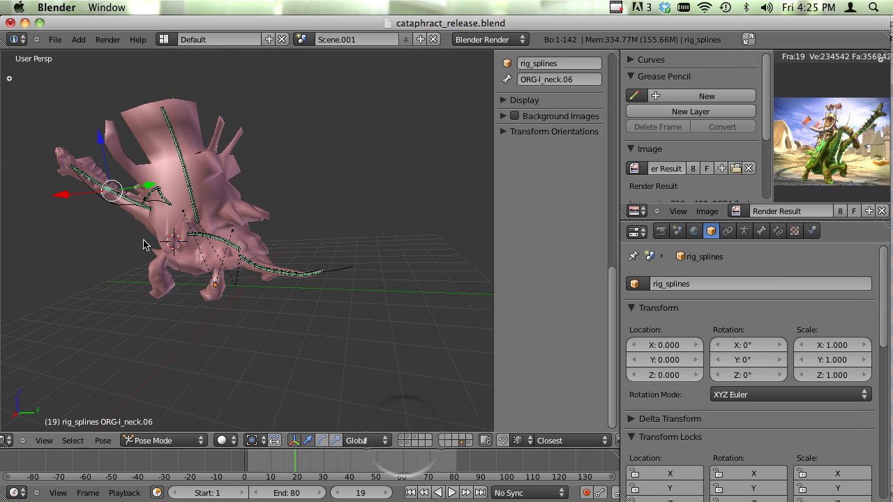
middle_drag(220, 262, 282, 296)
scroll(264, 254, up, 5)
scroll(293, 212, down, 2)
middle_drag(293, 212, 257, 319)
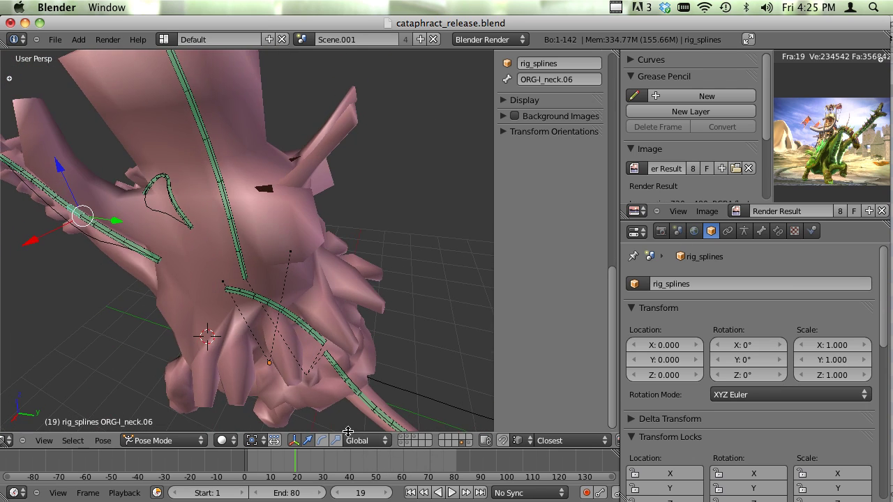
Show only the main rig's scene layer, select its toe bone DEF-toe.l, and display the first armature layer with the control bones.
click(401, 441)
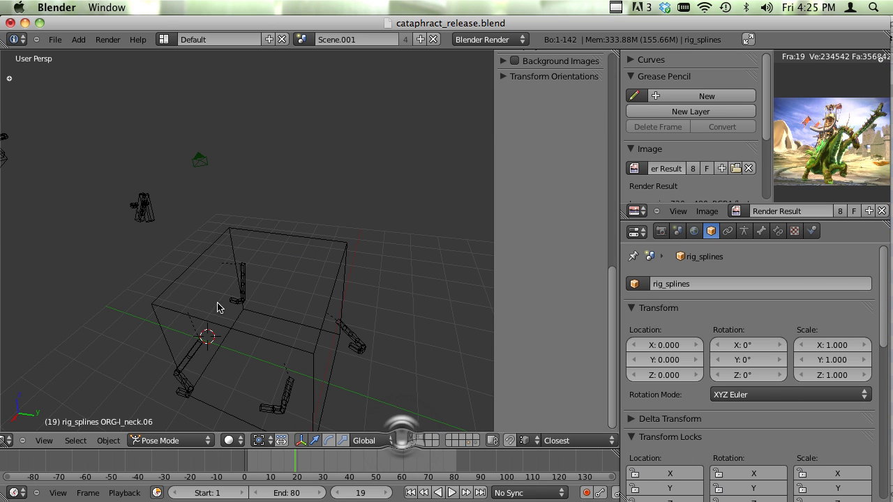
right_click(271, 355)
right_click(273, 406)
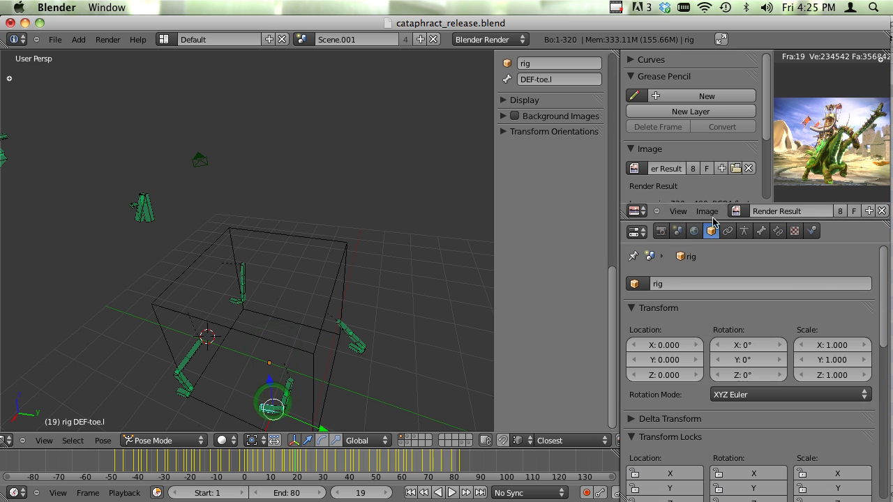
click(745, 231)
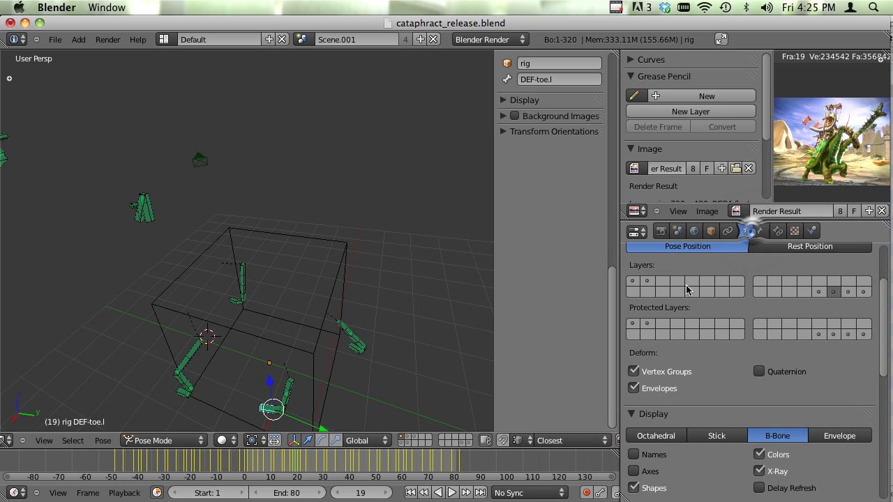
click(632, 281)
Select the box object Cube.004 around the legs and show the detailed creature mesh layer alongside the rig controls.
middle_drag(222, 291, 360, 229)
right_click(247, 292)
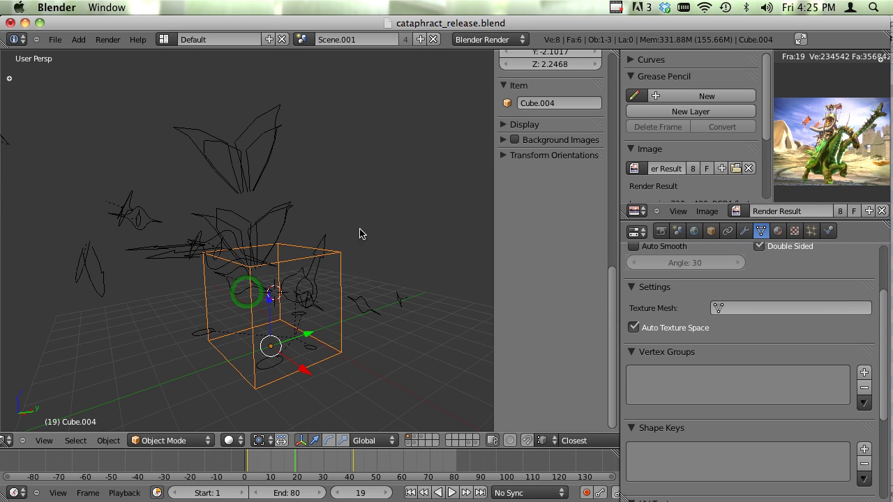
key(g)
right_click(297, 295)
key(shift+2)
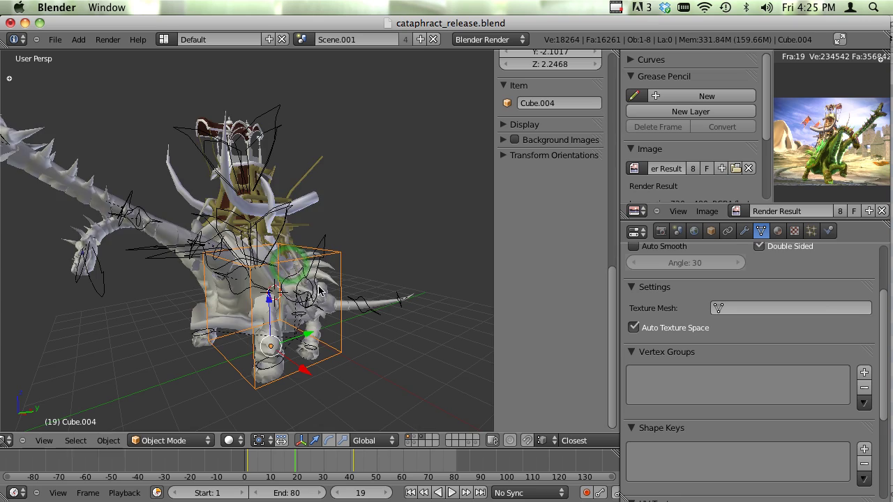
key(g)
right_click(311, 293)
Play the animation to frame 40 and view the posed creature mesh with its rig controls from several angles.
middle_drag(307, 296, 272, 361)
key(alt+a)
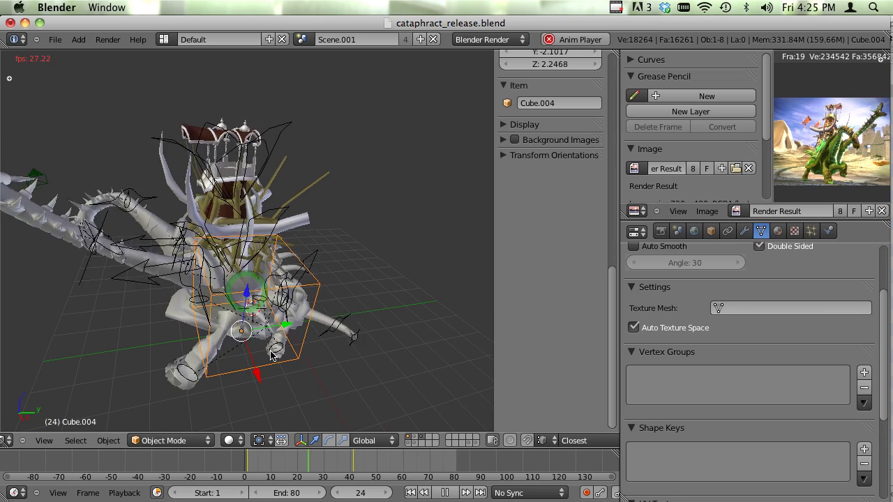
key(alt+a)
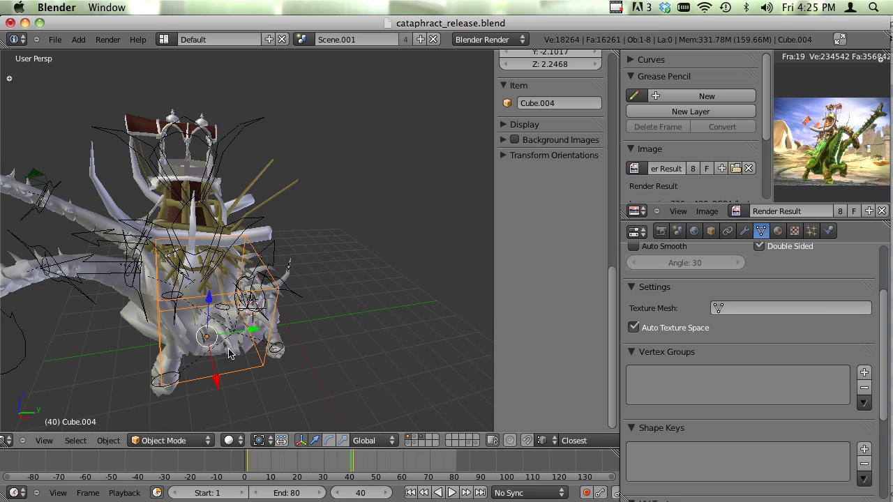
middle_drag(230, 353, 314, 308)
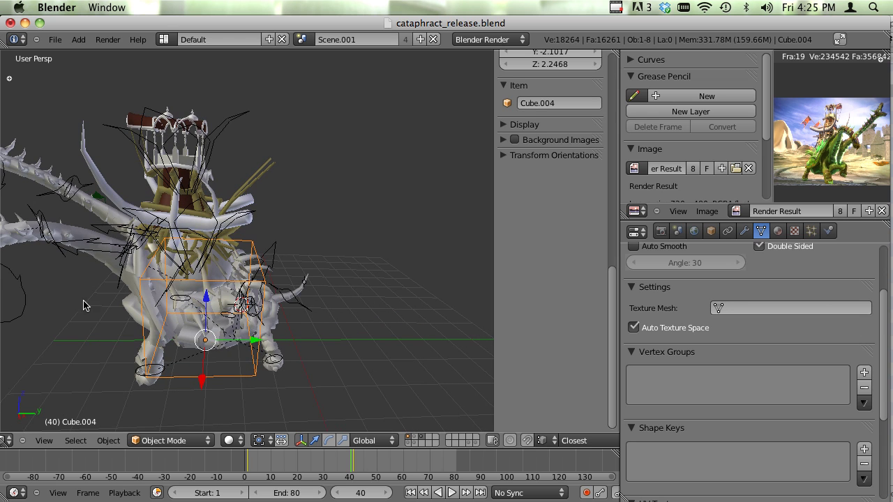
scroll(83, 306, down, 2)
middle_drag(211, 337, 230, 349)
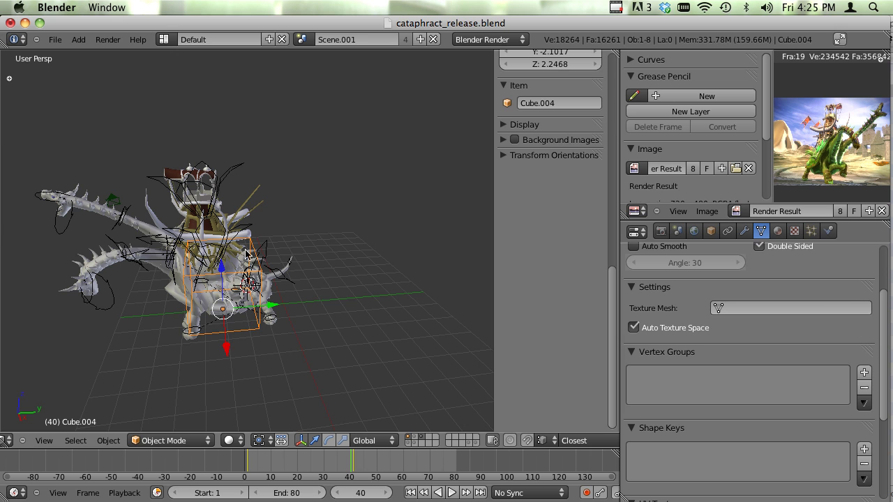
Select the pelvis control of the main rig in Pose Mode and examine it on the creature.
right_click(256, 267)
key(ctrl+Tab)
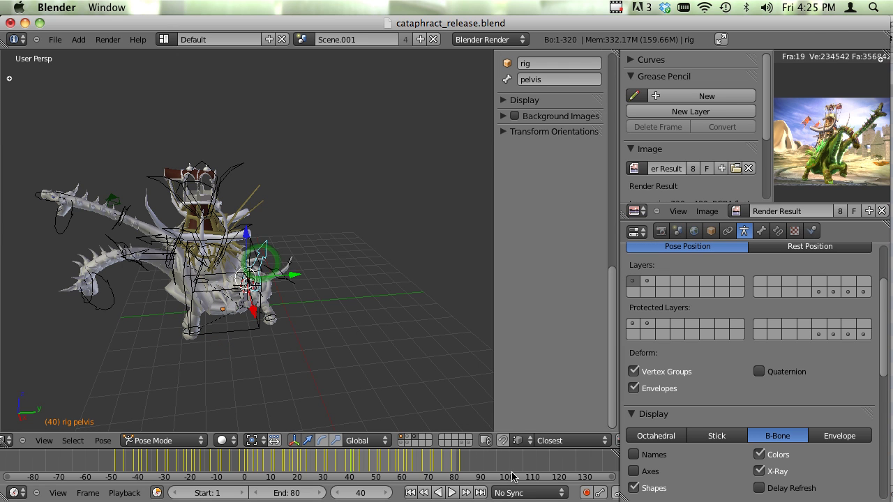
scroll(211, 283, up, 5)
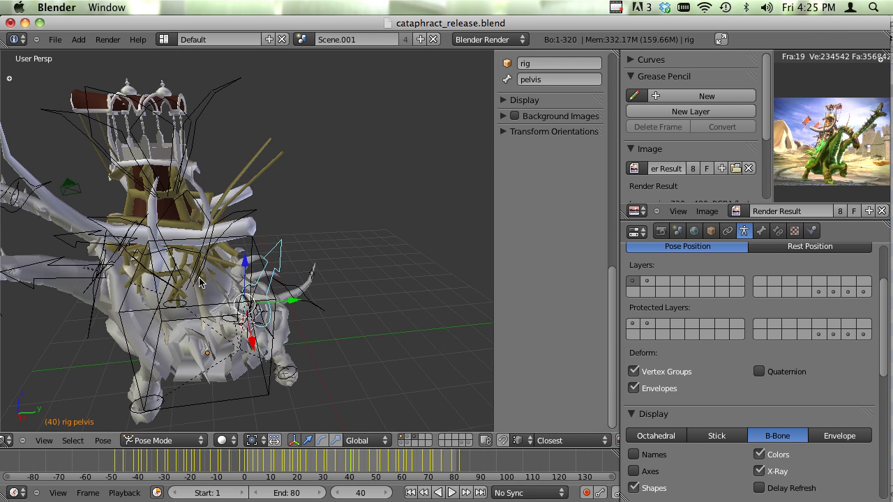
scroll(211, 284, down, 6)
scroll(279, 374, up, 3)
scroll(272, 379, down, 3)
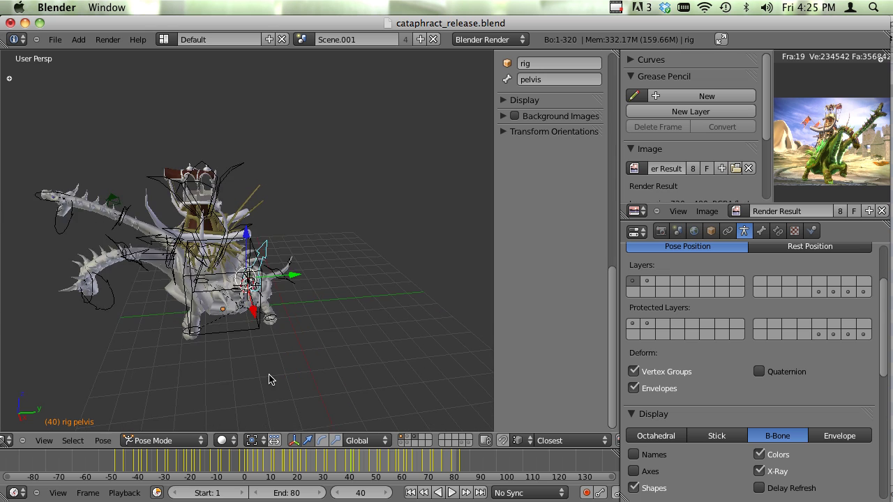
scroll(279, 358, up, 4)
Switch the 3D view to the compositing node editor and trace the node tree back to the Render Layers node.
key(shift+F3)
middle_drag(260, 336, 412, 314)
middle_drag(489, 329, 365, 314)
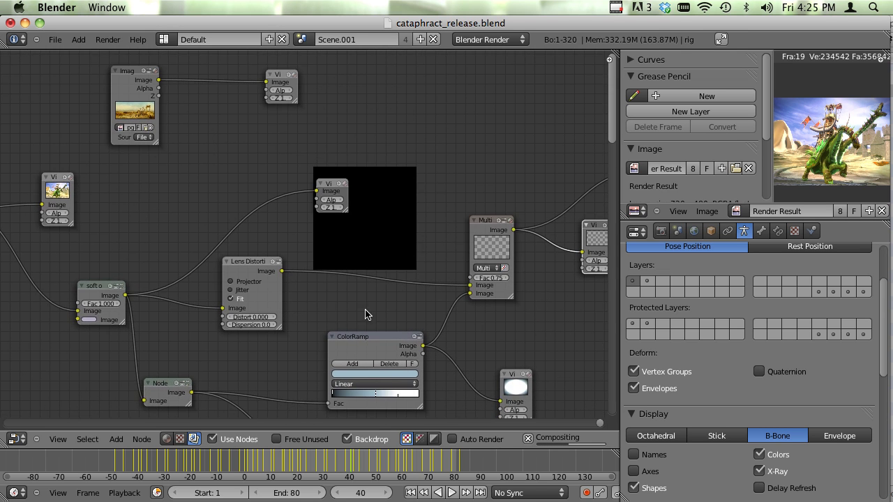
middle_drag(243, 290, 360, 304)
middle_drag(225, 310, 475, 352)
middle_drag(195, 310, 359, 331)
middle_drag(168, 303, 395, 351)
middle_drag(217, 342, 209, 472)
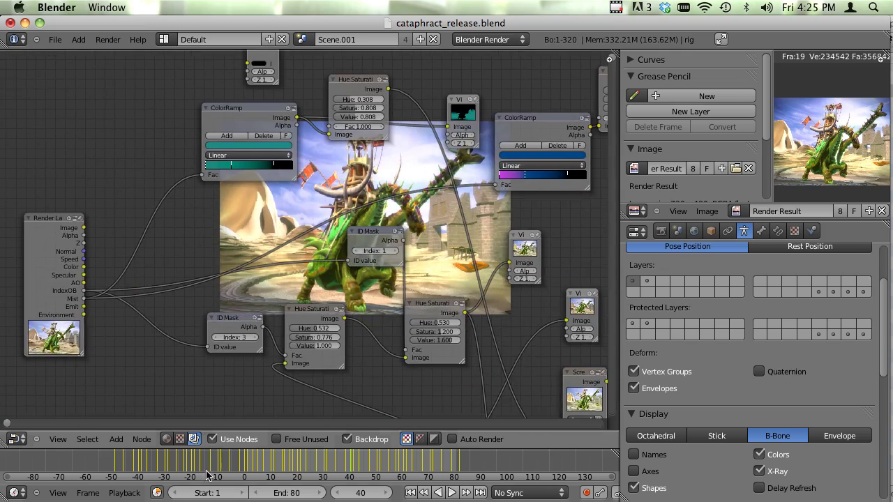
Examine the Render Layers outputs feeding the ID Mask, ColorRamp and Hue Saturation nodes.
scroll(338, 464, down, 2)
scroll(305, 390, down, 1)
scroll(88, 300, up, 1)
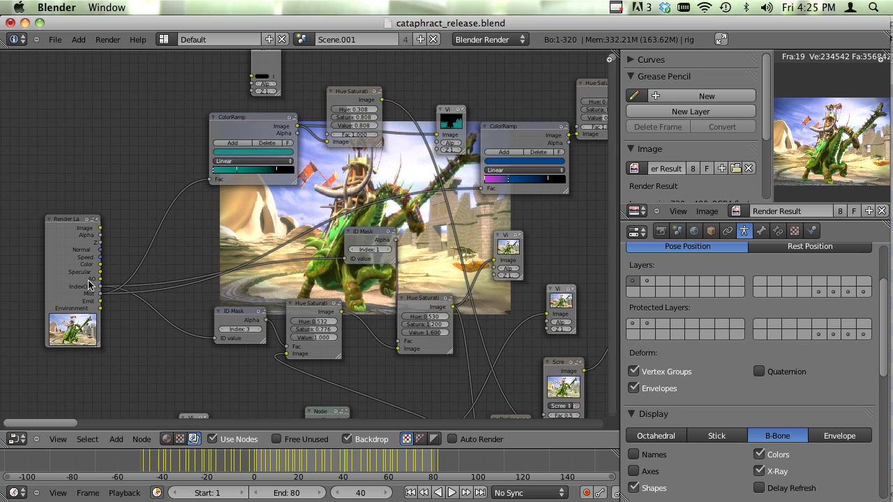
scroll(99, 290, up, 3)
middle_drag(57, 300, 26, 340)
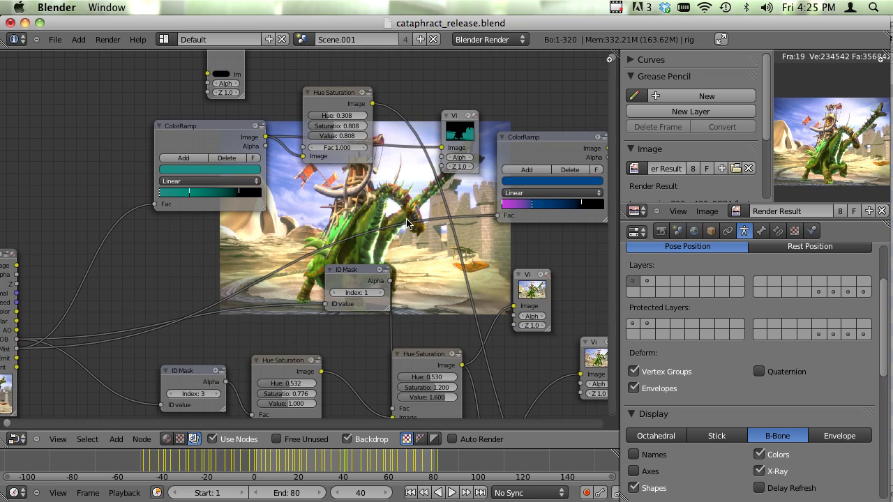
middle_drag(583, 198, 247, 213)
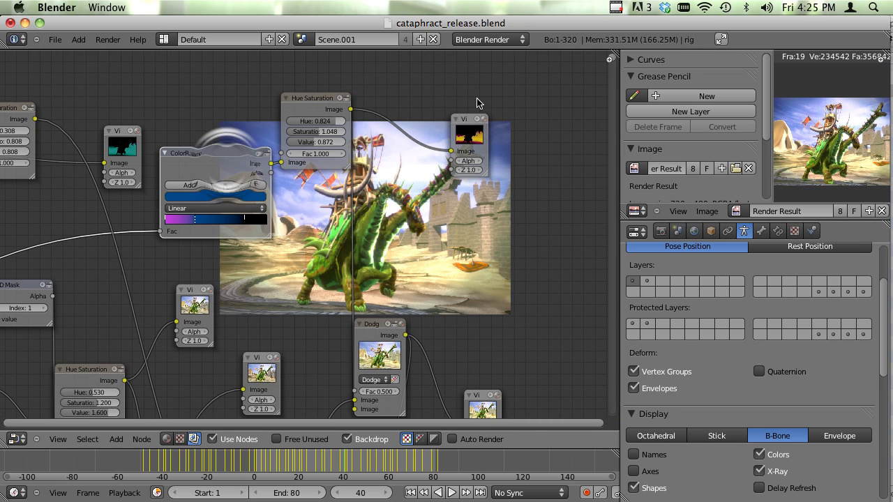
Display the Viewer fed by the 0.824 Hue Saturation node in the backdrop, and inspect the Dodge and Screen mix nodes.
click(469, 139)
middle_drag(523, 230, 530, 80)
scroll(325, 275, up, 2)
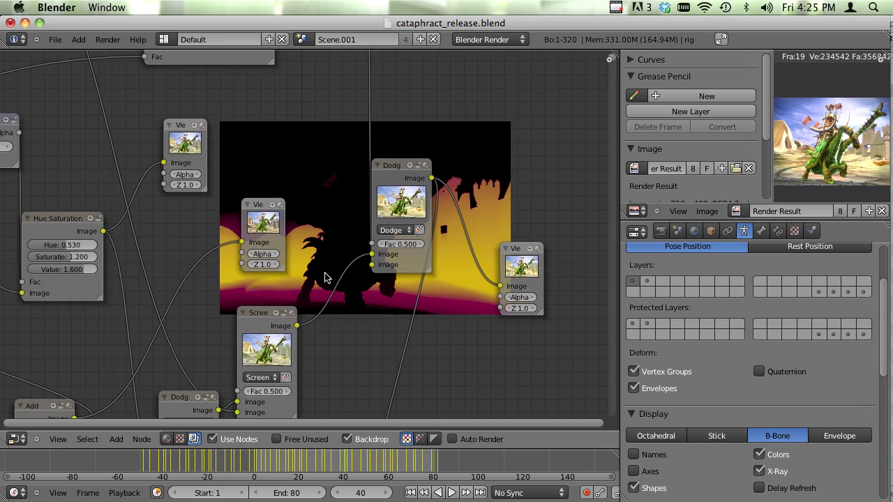
middle_drag(282, 312, 394, 312)
click(504, 180)
middle_drag(332, 321, 463, 189)
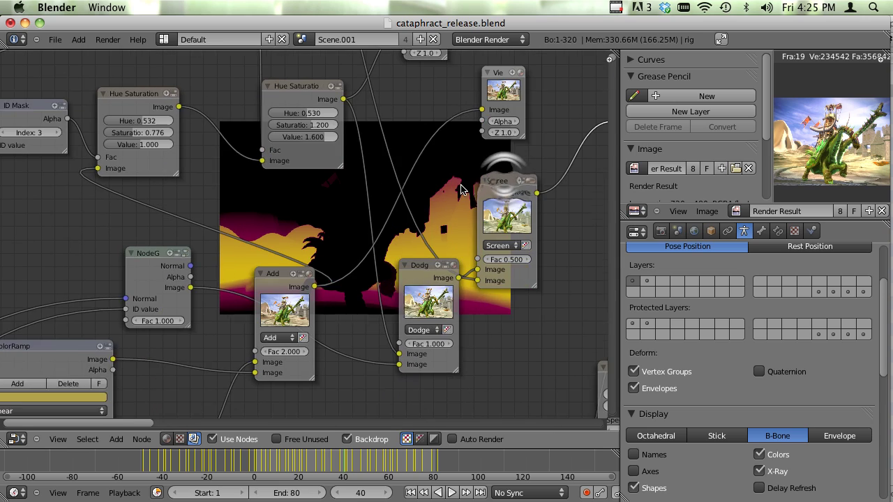
Open the node group feeding the Dodge node, examine its ID Mask, Normal, ColorRamp and Multiply nodes, and close the group.
scroll(462, 189, down, 2)
middle_drag(97, 297, 282, 333)
middle_drag(393, 310, 337, 184)
scroll(243, 280, up, 2)
scroll(277, 284, down, 2)
scroll(339, 185, up, 3)
click(333, 166)
middle_drag(438, 288, 295, 359)
scroll(273, 366, up, 1)
key(Tab)
scroll(157, 320, down, 2)
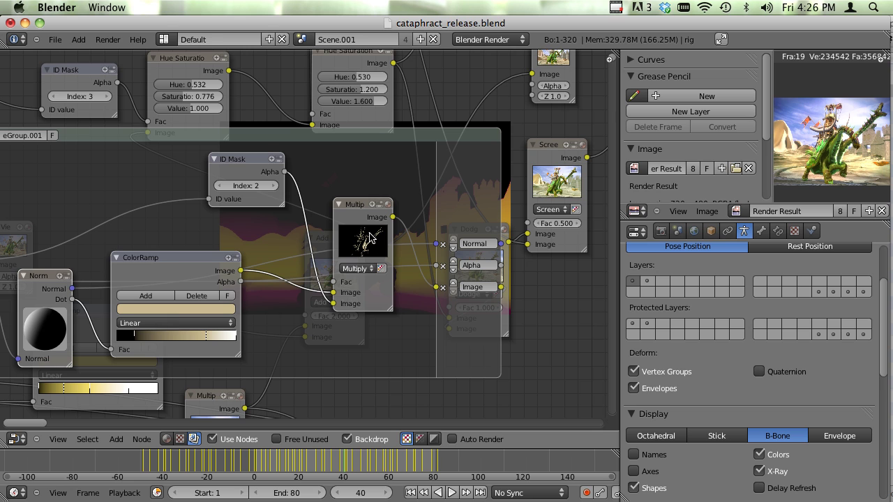
key(Tab)
Add a Viewer node to preview the node group's Image output in the backdrop, and delete that viewer.
key(shift+a)
mouse_move(345, 211)
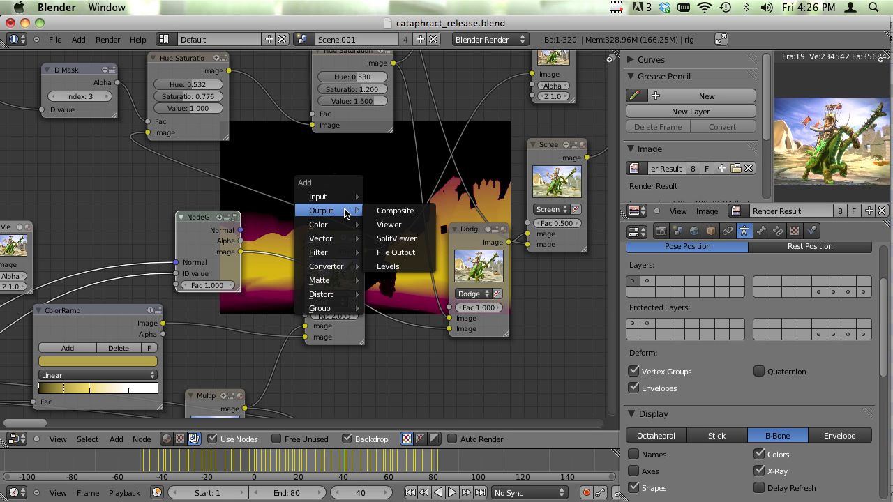
click(399, 224)
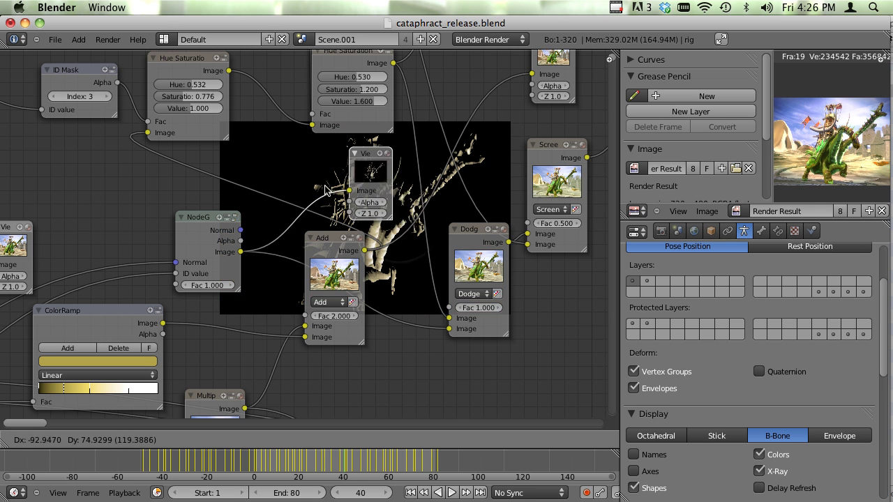
click(418, 221)
scroll(406, 305, up, 1)
scroll(403, 305, up, 1)
key(x)
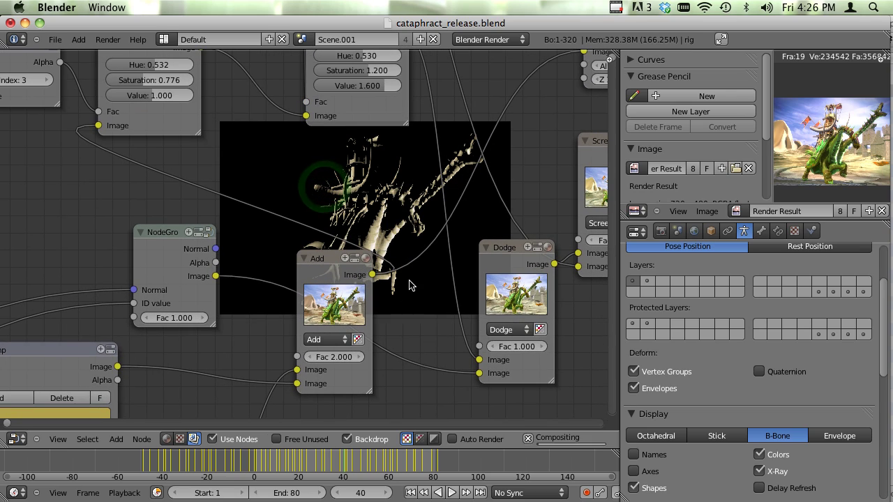
Select the Dodge node with factor 1.000 and follow its output through the Screen node to the next Dodge node.
scroll(335, 322, down, 3)
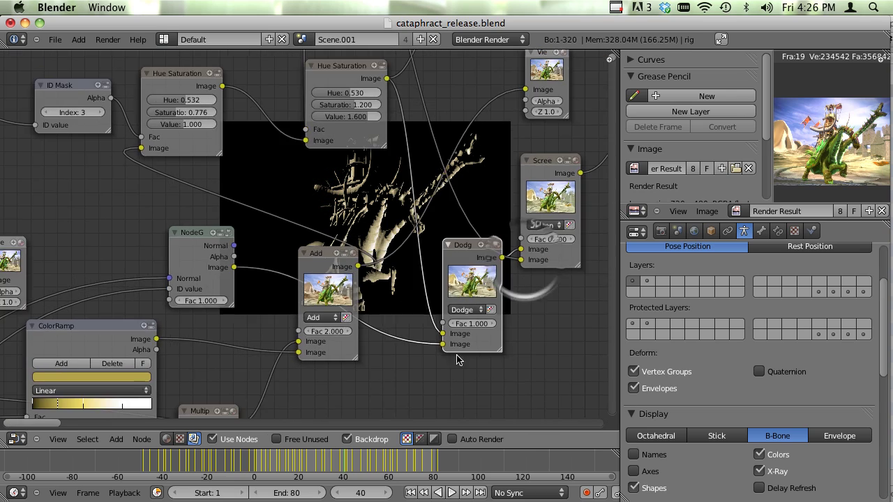
middle_drag(334, 321, 244, 397)
scroll(261, 352, up, 1)
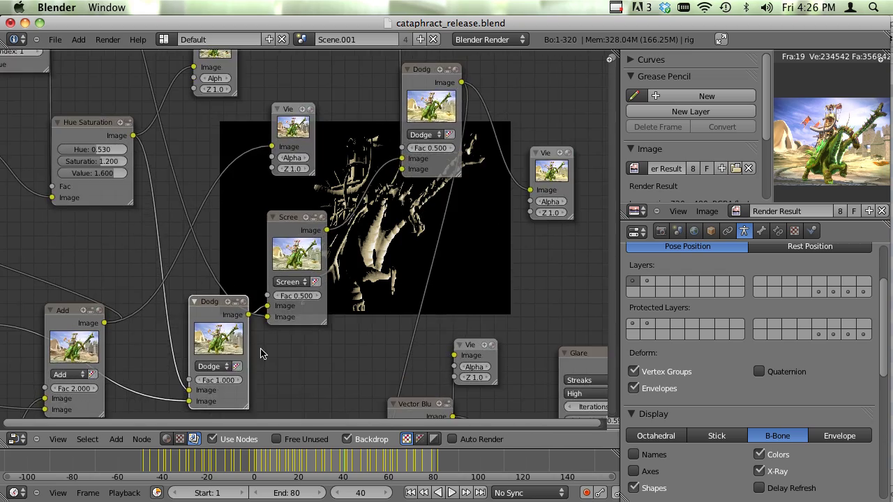
Follow the Dodge output to the Vector Blur and Glare nodes, and display the Viewer fed by Vector Blur in the backdrop.
middle_drag(260, 350, 132, 292)
scroll(288, 249, down, 1)
middle_drag(254, 358, 309, 353)
scroll(486, 349, down, 1)
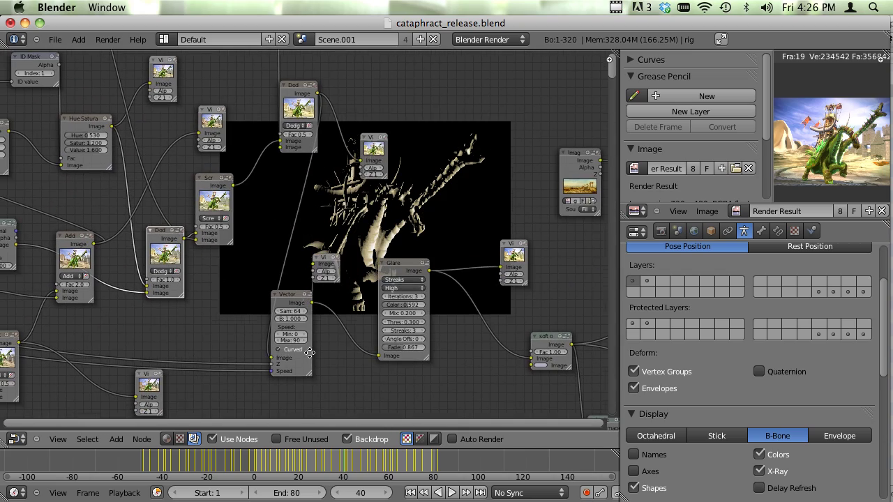
click(322, 264)
scroll(419, 289, up, 2)
middle_drag(475, 310, 393, 310)
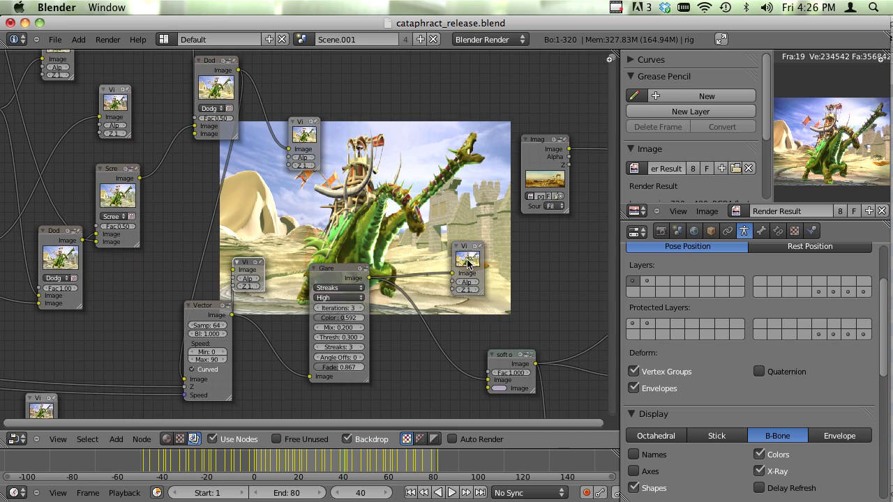
Display the Viewer fed by the Glare node in the backdrop, and examine the soft overlay and Lens Distortion nodes.
click(467, 264)
middle_drag(462, 412, 314, 372)
scroll(334, 389, up, 2)
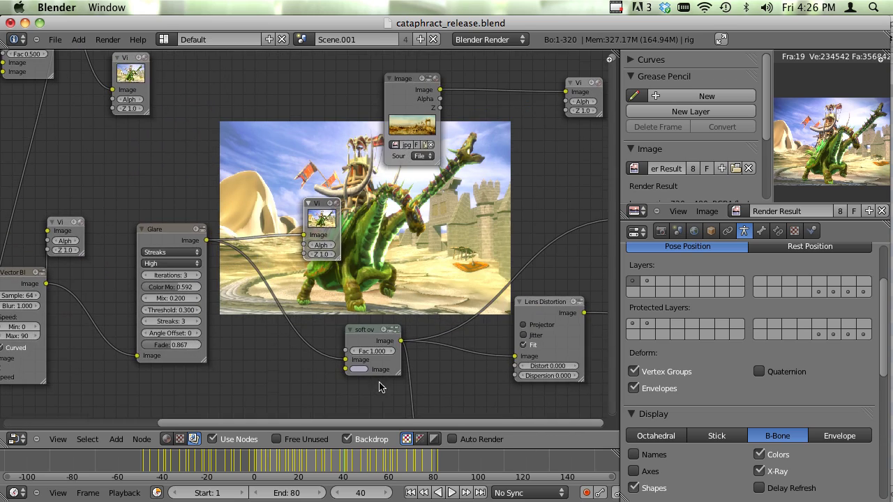
scroll(363, 368, down, 2)
middle_drag(421, 358, 320, 369)
scroll(319, 369, up, 5)
scroll(335, 361, down, 5)
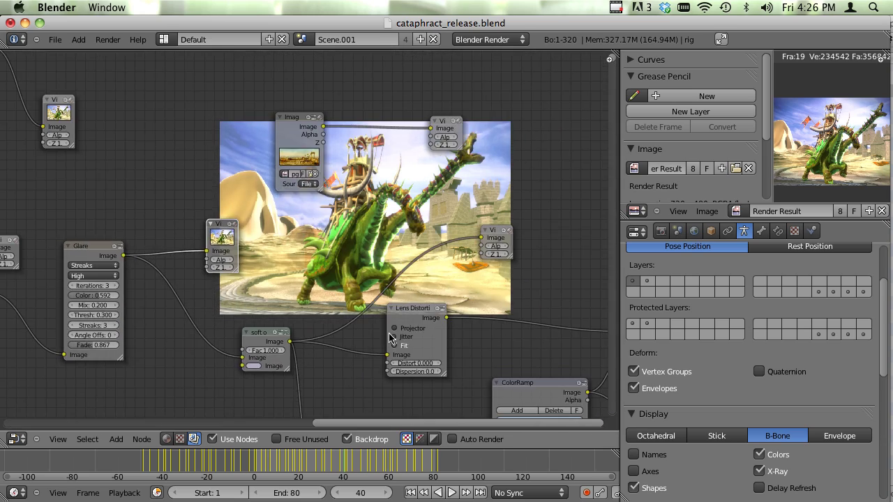
middle_drag(286, 279, 437, 343)
middle_drag(468, 315, 344, 247)
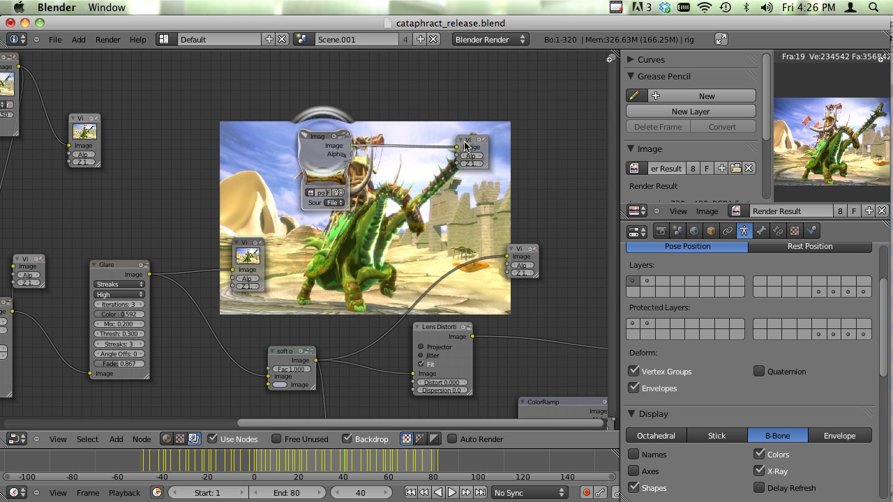
Dismiss the problem report for Blender without reopening the application from it, and return to the cataphract_release.blend compositing nodes.
key(super+Tab)
scroll(363, 214, up, 1)
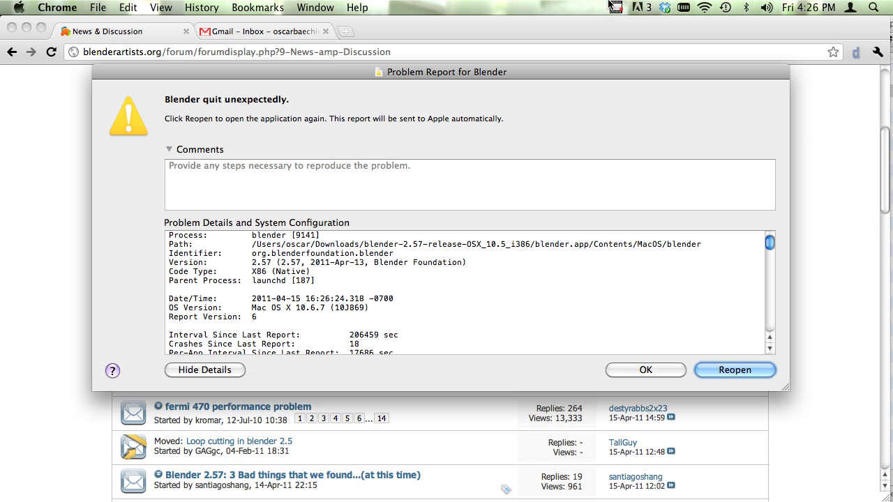
click(664, 371)
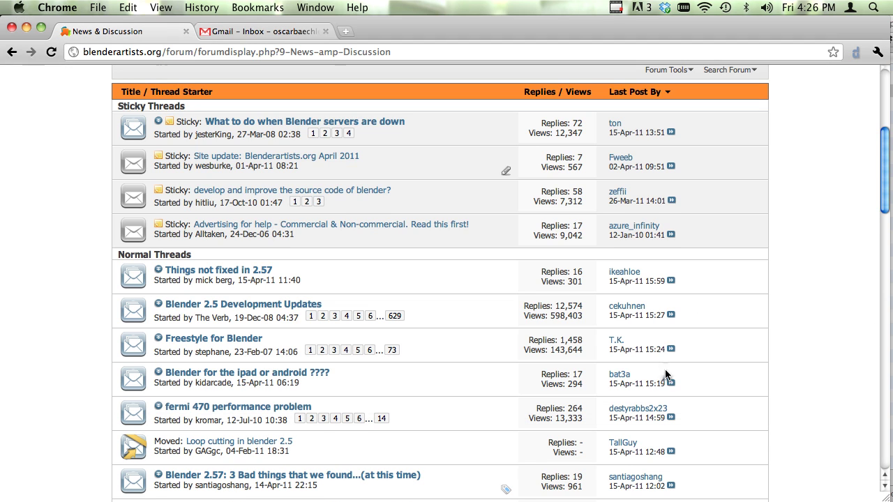
click(617, 7)
click(623, 37)
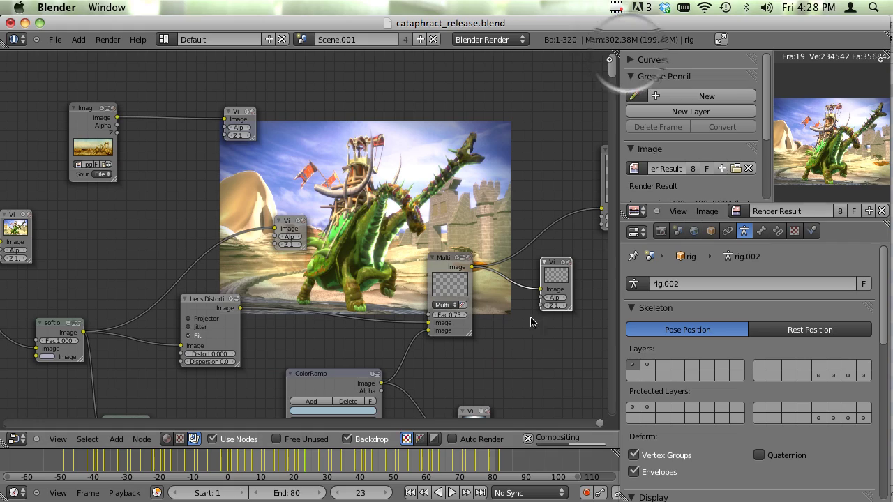
Display the Viewer fed by the Image node in the backdrop, and shrink the backdrop to show the whole painting.
click(243, 124)
middle_drag(476, 293, 622, 337)
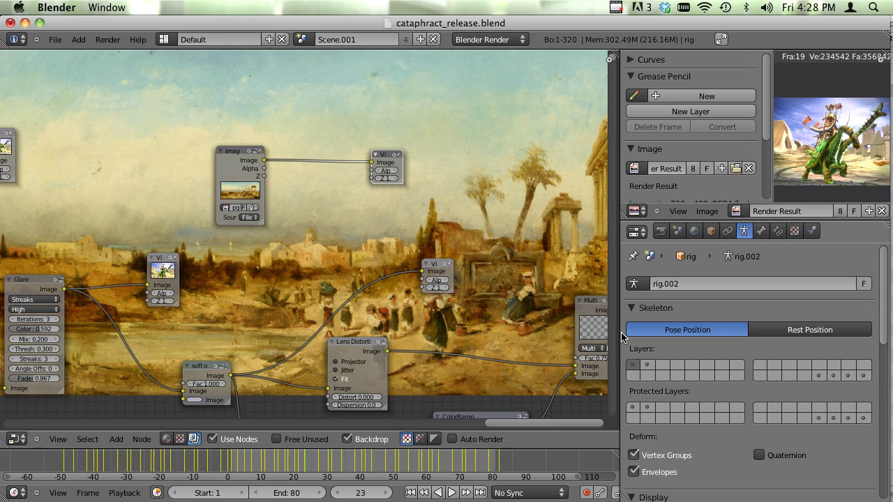
mouse_move(380, 324)
middle_down()
mouse_move(383, 349)
mouse_move(382, 340)
middle_up()
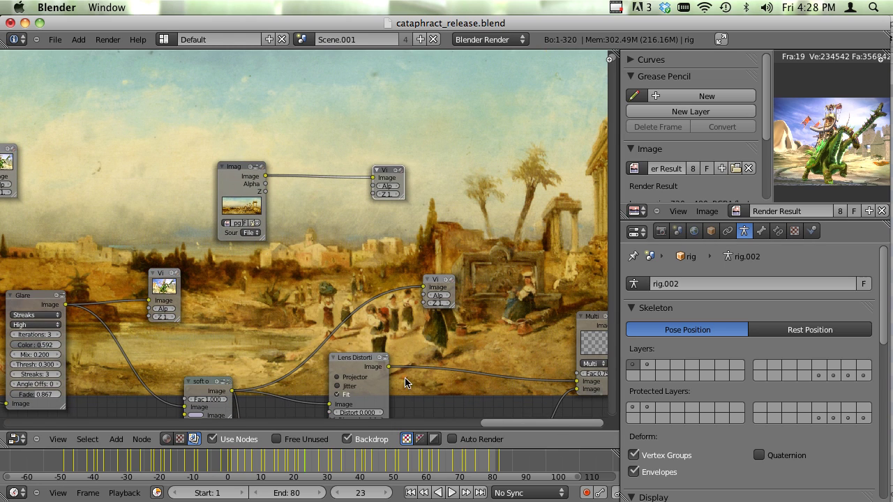
scroll(407, 382, down, 2)
key(v)
key(v)
key(v)
key(v)
key(v)
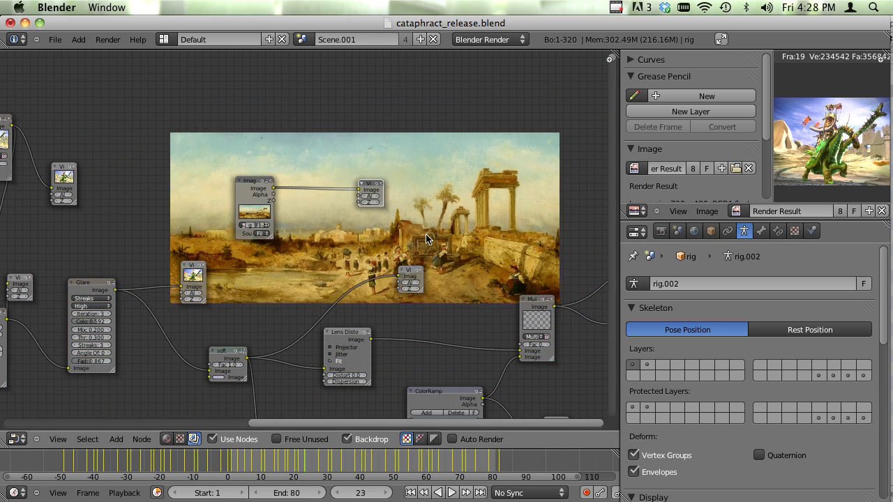
scroll(415, 244, up, 2)
scroll(415, 244, up, 2)
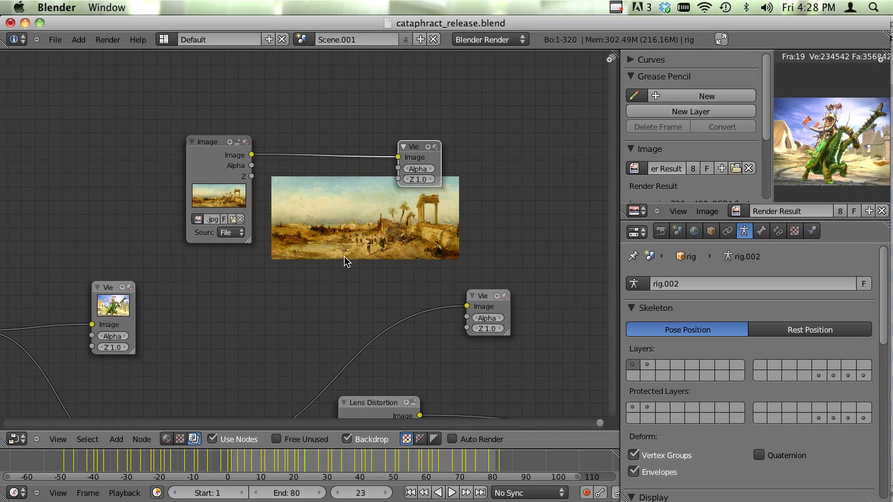
scroll(410, 294, down, 1)
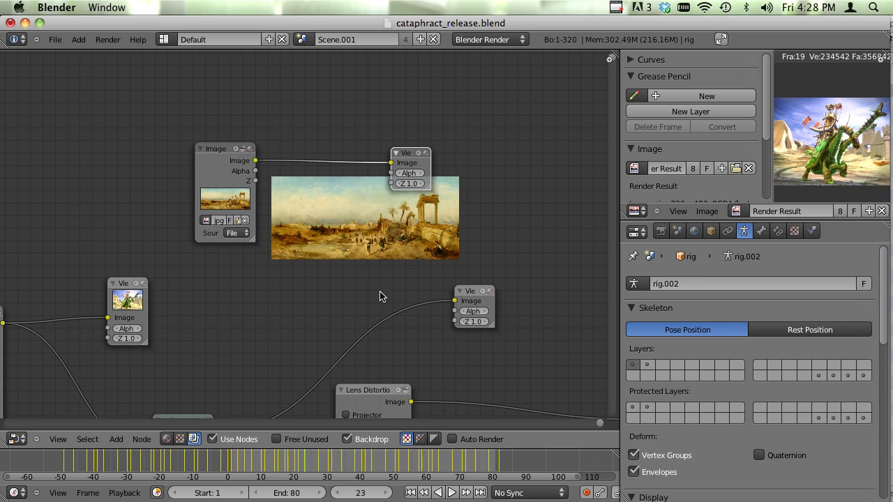
Enlarge the backdrop painting, and return to the Glare node to display its Viewer in the backdrop.
key(alt+v)
key(alt+v)
key(alt+v)
key(alt+v)
scroll(369, 321, down, 2)
middle_drag(296, 373, 427, 306)
middle_drag(361, 321, 402, 279)
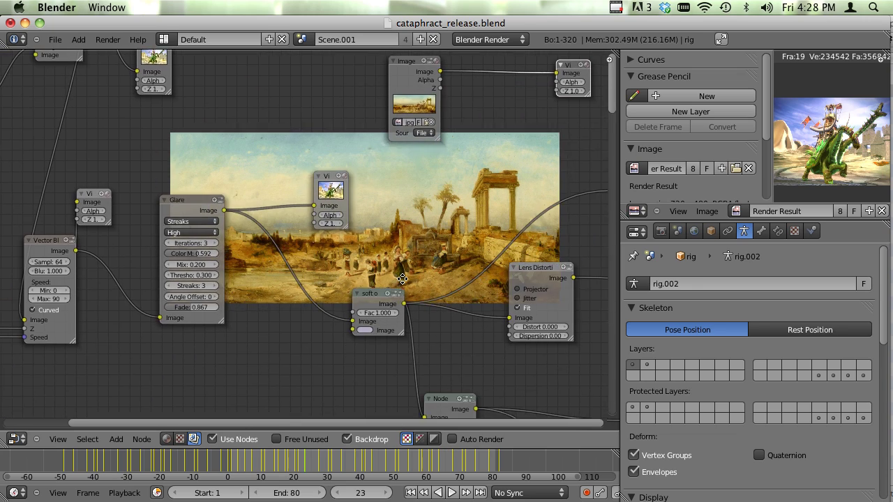
scroll(349, 300, down, 3)
middle_drag(278, 323, 448, 335)
scroll(461, 323, up, 2)
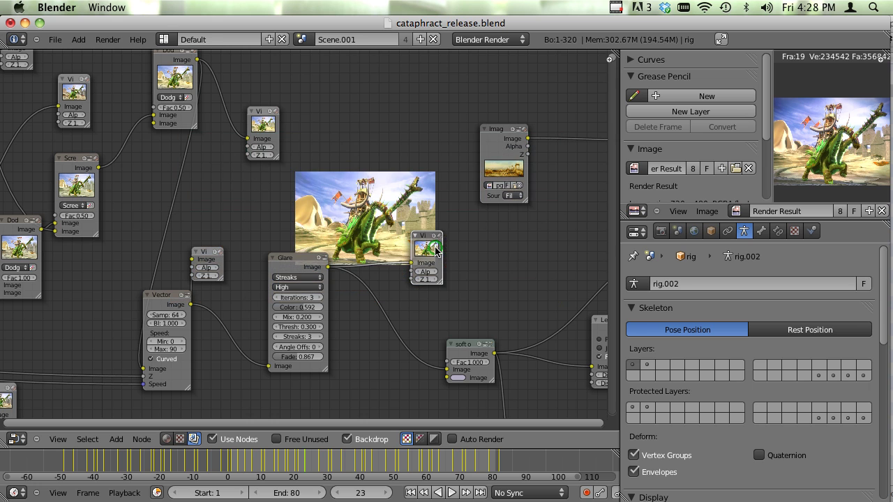
scroll(412, 309, up, 1)
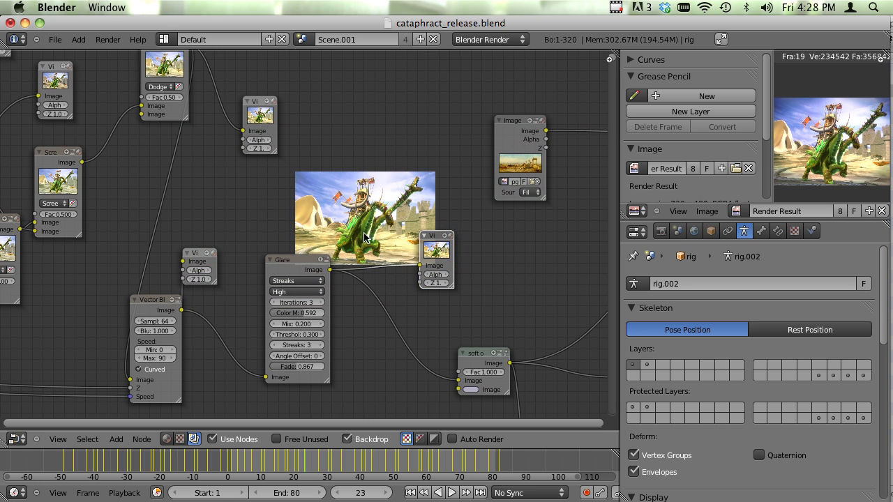
Follow the Glare output to the soft overlay group node and select that node.
middle_drag(408, 283, 166, 211)
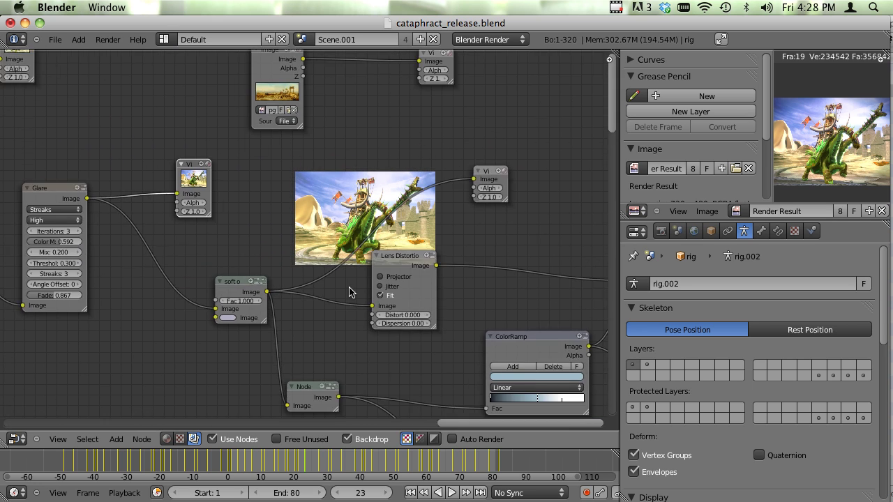
middle_drag(419, 337, 369, 289)
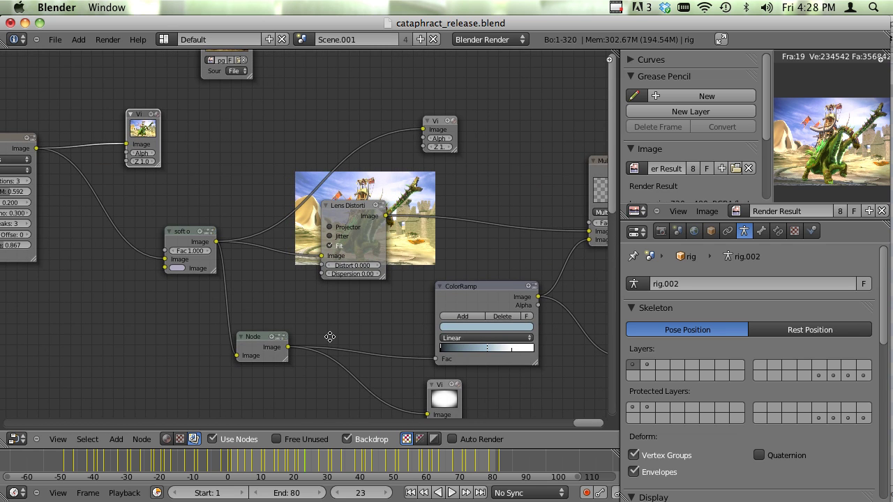
middle_drag(330, 336, 466, 375)
middle_drag(444, 237, 239, 204)
click(118, 239)
middle_drag(409, 250, 490, 268)
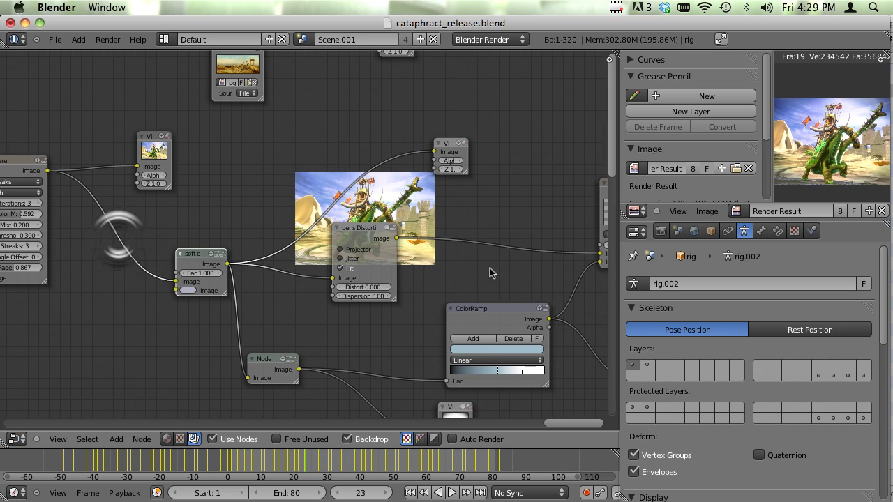
Display the Viewer fed by the soft overlay group in the backdrop, and inspect the group's factor and colour inputs.
scroll(263, 414, up, 2)
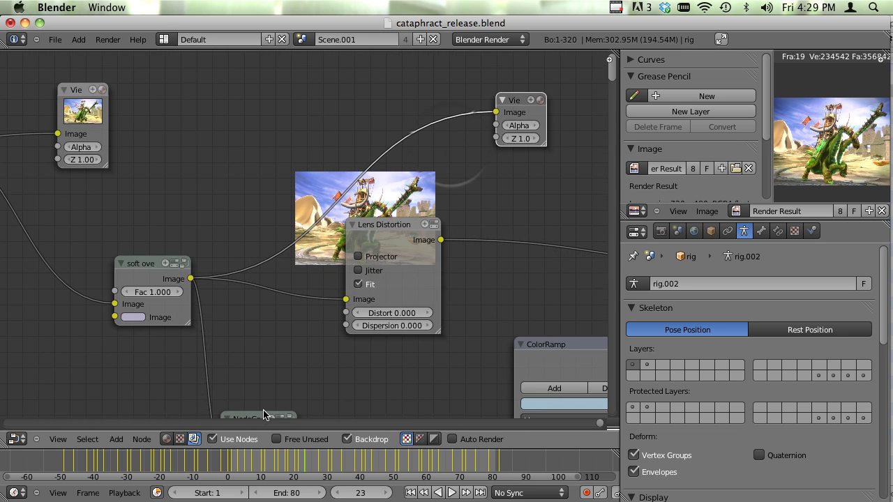
scroll(263, 410, up, 1)
middle_drag(203, 306, 424, 297)
scroll(364, 316, up, 3)
scroll(389, 319, down, 1)
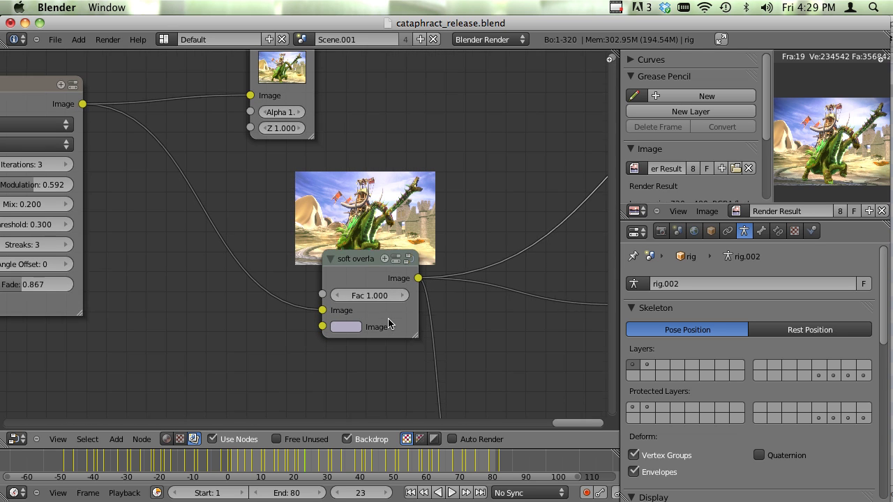
scroll(388, 325, down, 1)
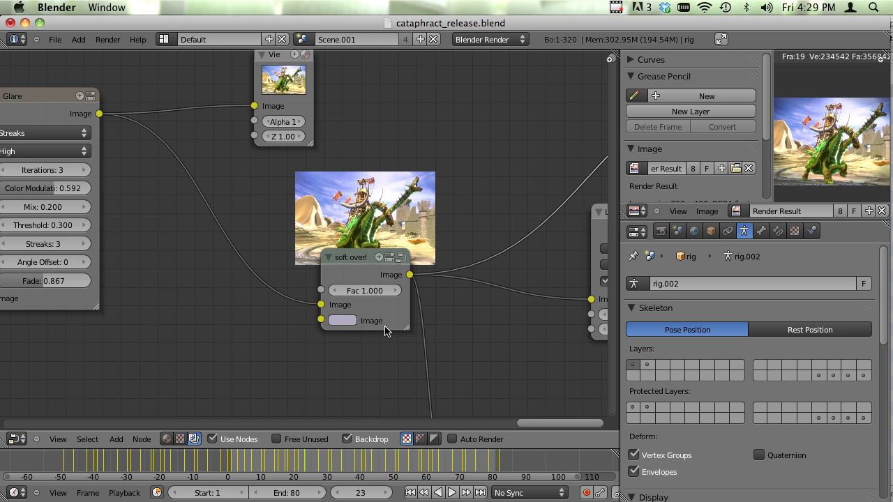
Show the Link/Append library browser and the list of node groups available to add, closing both without adding anything.
key(shift+F1)
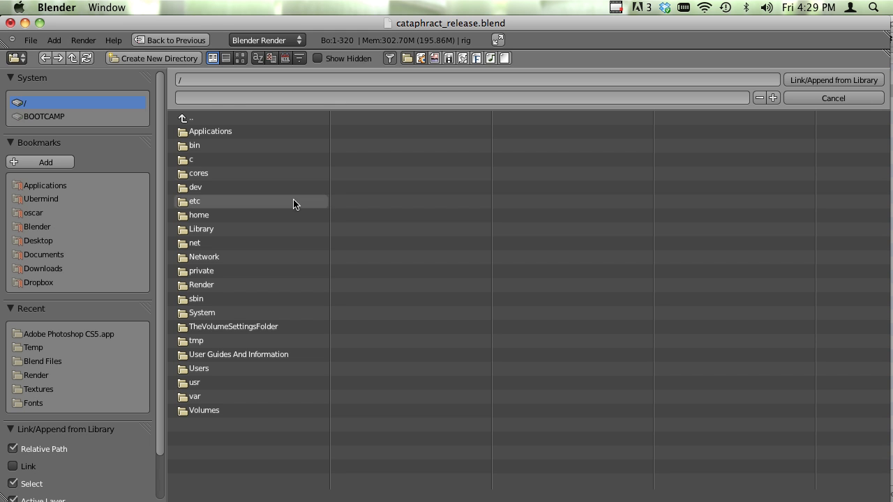
key(Escape)
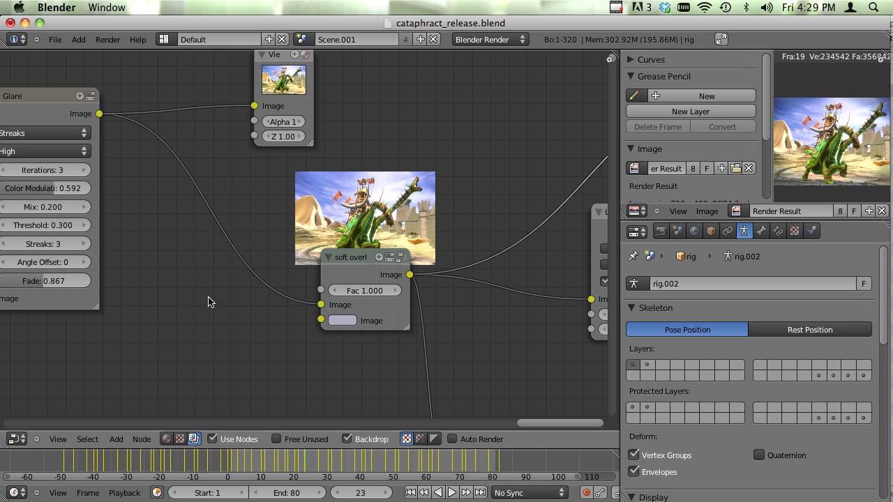
key(shift+a)
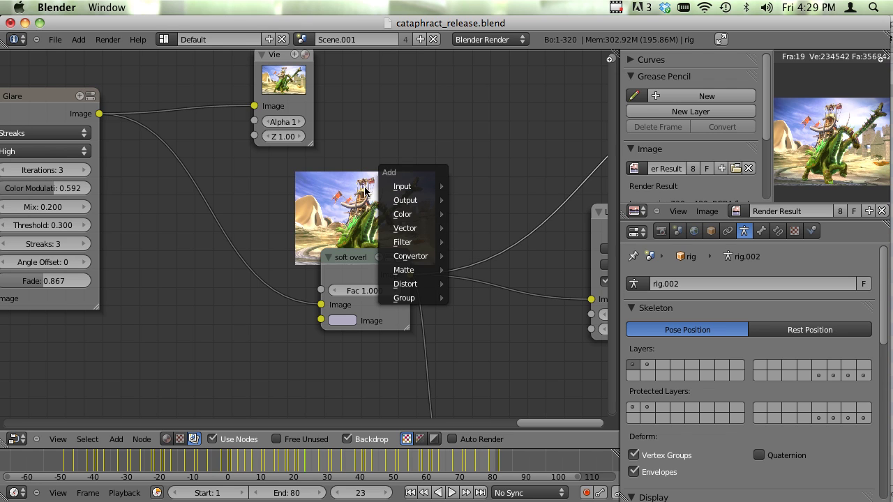
mouse_move(412, 298)
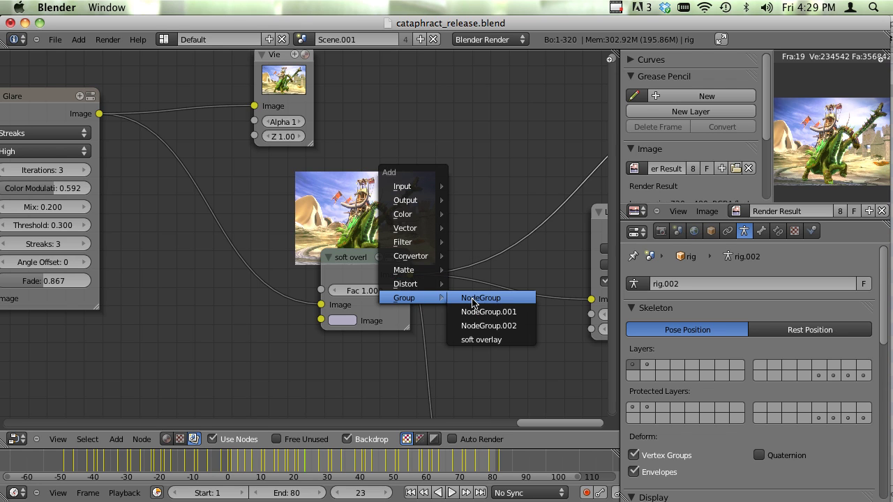
key(Escape)
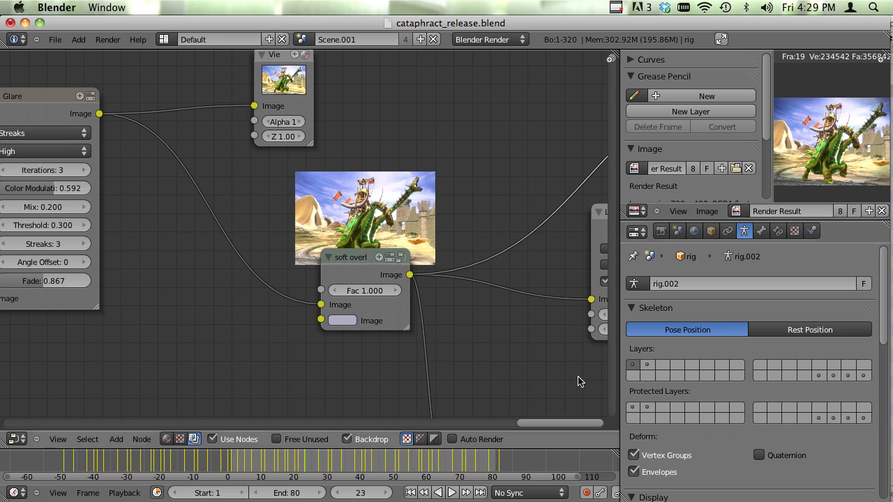
Compare the backdrop images of the soft overlay Viewer and the Glare Viewer by displaying one after the other.
middle_drag(576, 380, 344, 400)
scroll(453, 367, down, 2)
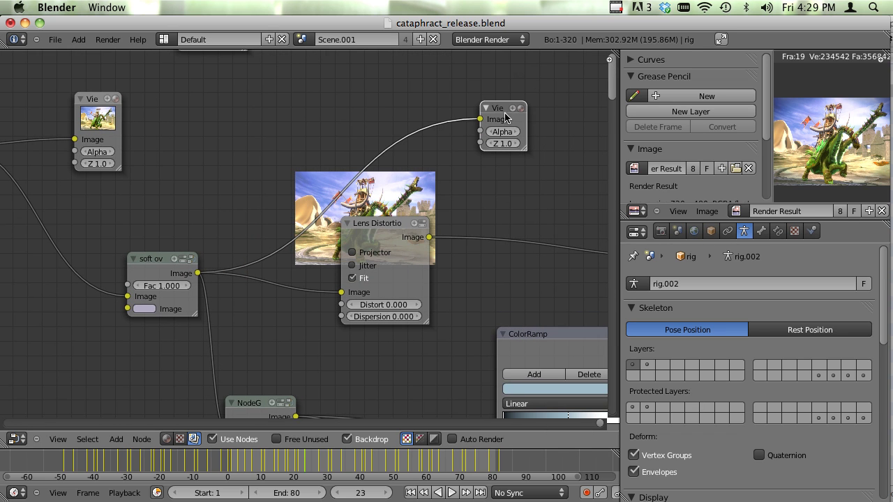
middle_drag(249, 144, 350, 179)
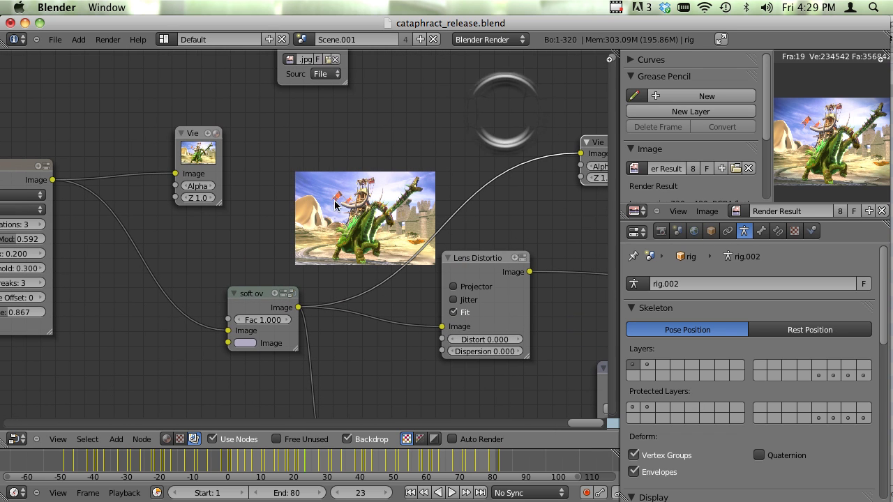
click(615, 150)
click(190, 155)
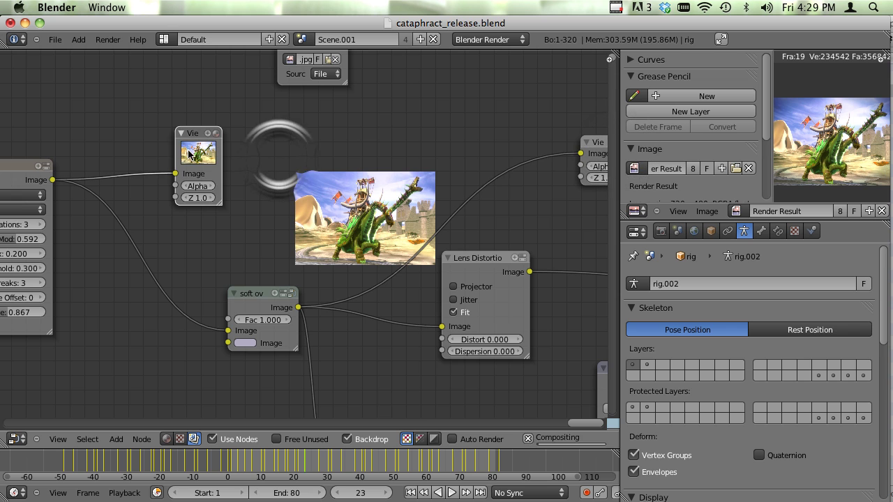
Select the node group fed by the soft overlay output, and display that group's Viewer in the backdrop.
middle_drag(534, 344, 337, 313)
middle_drag(231, 329, 354, 344)
scroll(355, 344, down, 2)
middle_drag(445, 409, 316, 347)
click(168, 315)
middle_drag(269, 369, 378, 294)
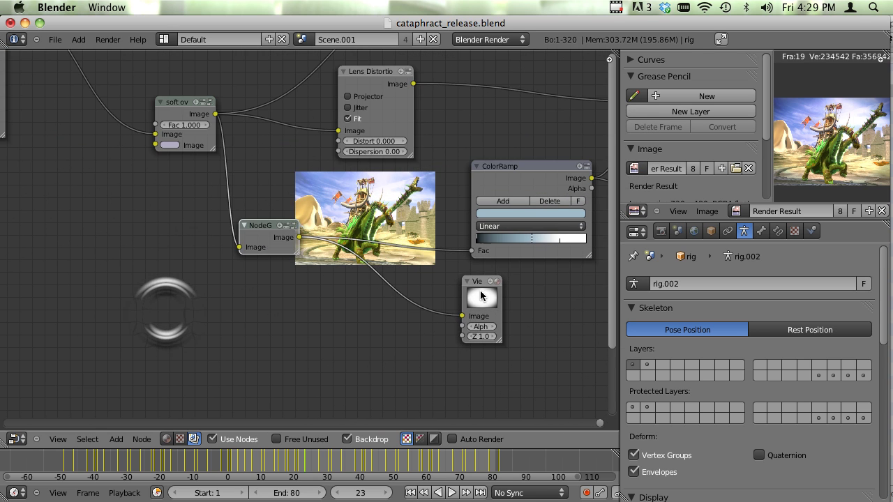
click(481, 295)
Open the vignette mask's node group, examine its Lens Distortion, Greater Than and Blur nodes, and close the group.
click(244, 241)
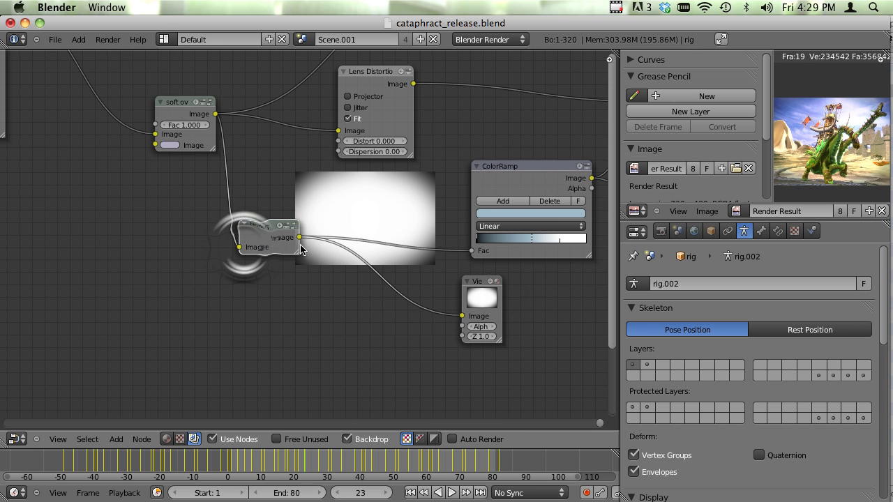
key(Tab)
middle_drag(237, 356, 366, 400)
scroll(367, 400, up, 1)
mouse_move(439, 401)
middle_down()
mouse_move(388, 377)
mouse_move(237, 344)
middle_up()
scroll(237, 345, down, 1)
scroll(237, 345, up, 1)
mouse_move(176, 310)
middle_down()
mouse_move(271, 325)
mouse_move(289, 367)
middle_up()
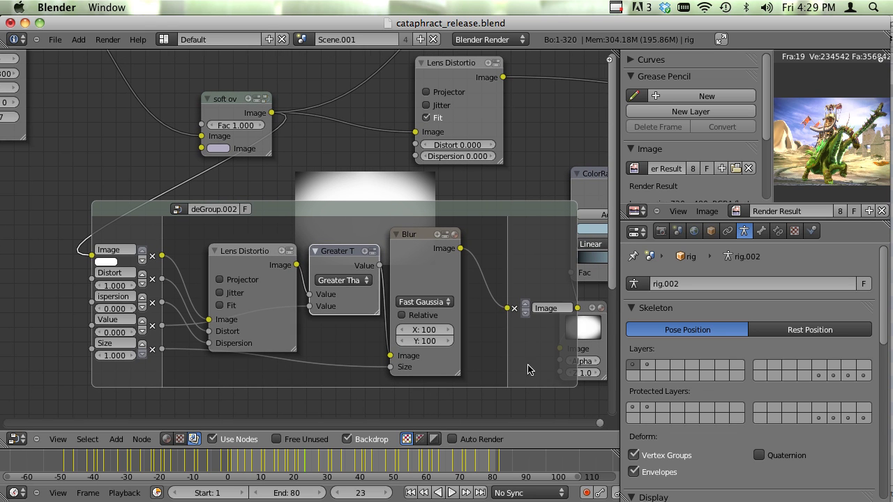
key(Tab)
Follow the mask output to the ColorRamp node, and display the Viewer fed by ColorRamp in the backdrop.
middle_drag(495, 364, 311, 359)
click(405, 177)
middle_drag(583, 354, 342, 376)
click(441, 269)
middle_drag(413, 271, 370, 397)
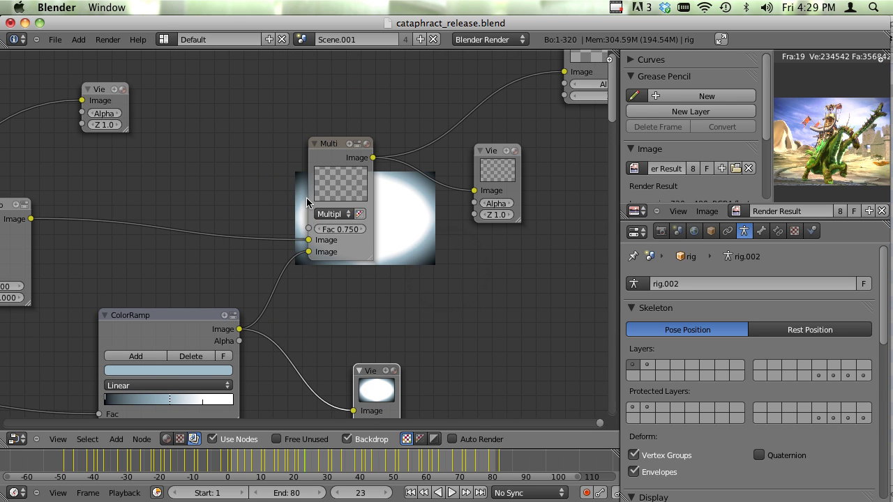
Display the Viewer fed by the Multiply node with factor 0.750 in the backdrop, and inspect the final image and nearby output nodes.
click(477, 166)
middle_drag(463, 302, 424, 417)
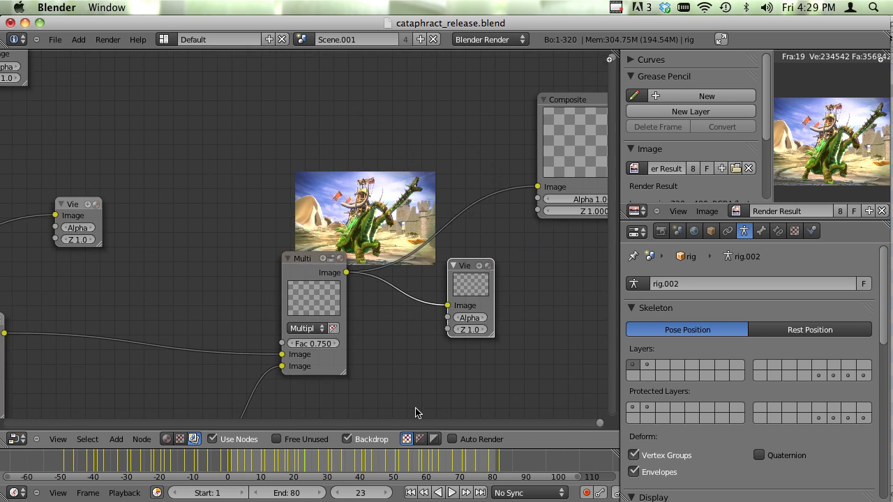
scroll(317, 346, up, 3)
scroll(342, 279, down, 1)
middle_drag(350, 199, 378, 339)
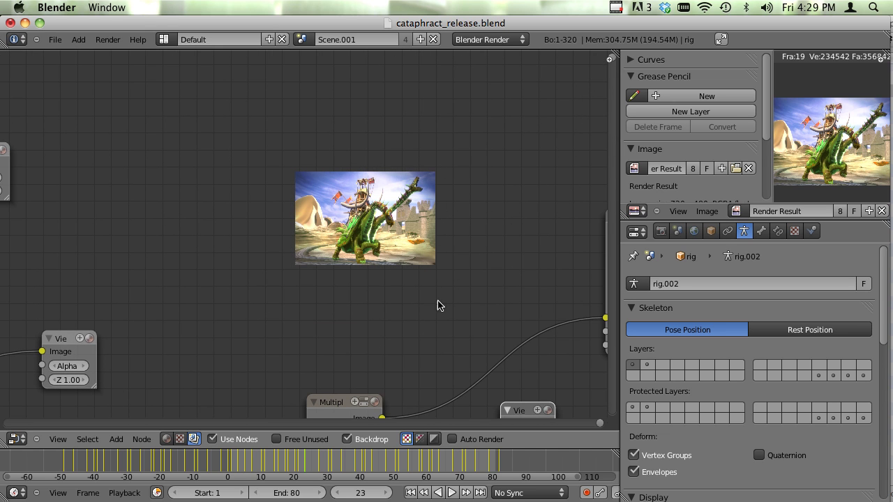
middle_drag(420, 346, 410, 216)
scroll(454, 245, down, 3)
middle_drag(461, 286, 376, 268)
Switch the node editor area to the 3D View, and save over the existing cataphract_release.blend file.
key(shift+F5)
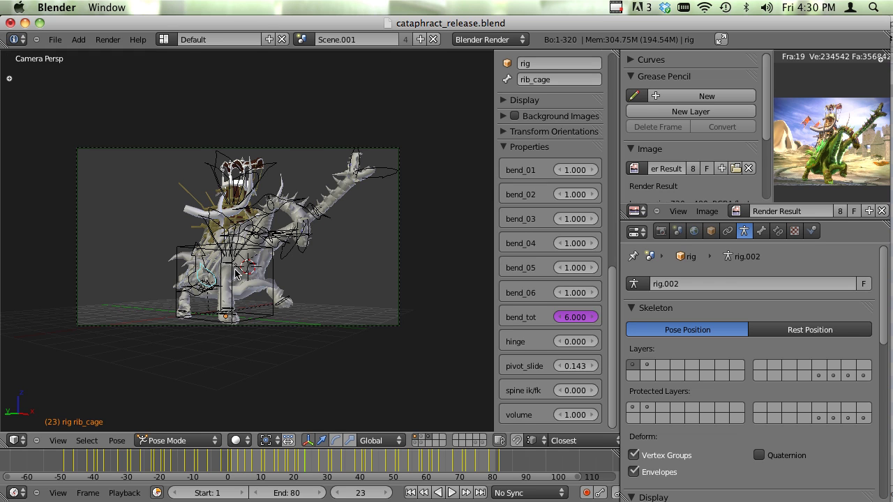
scroll(237, 269, up, 1)
key(ctrl+s)
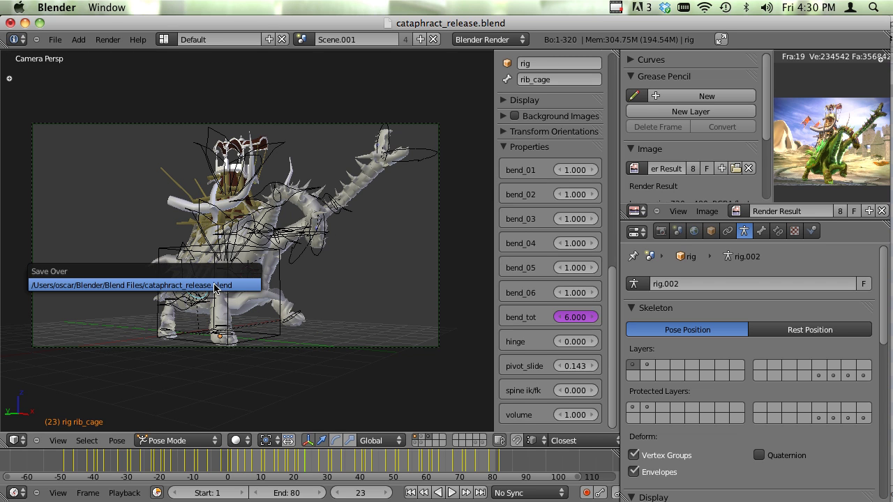
click(256, 285)
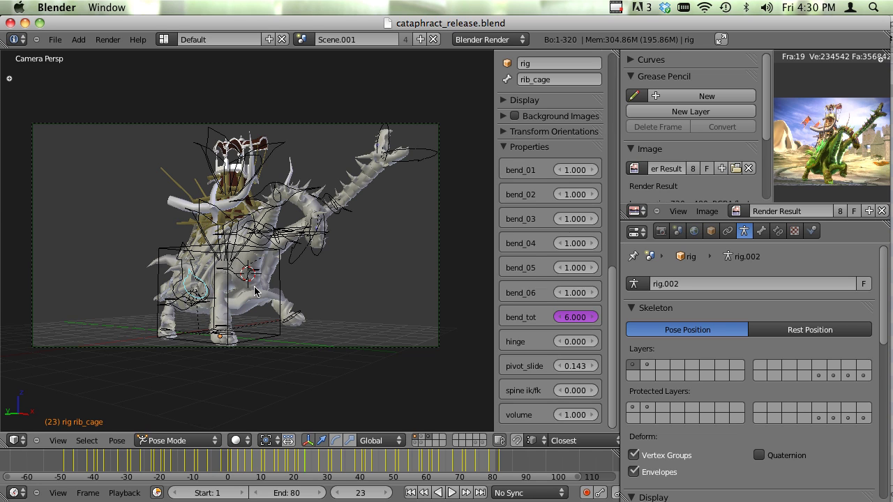